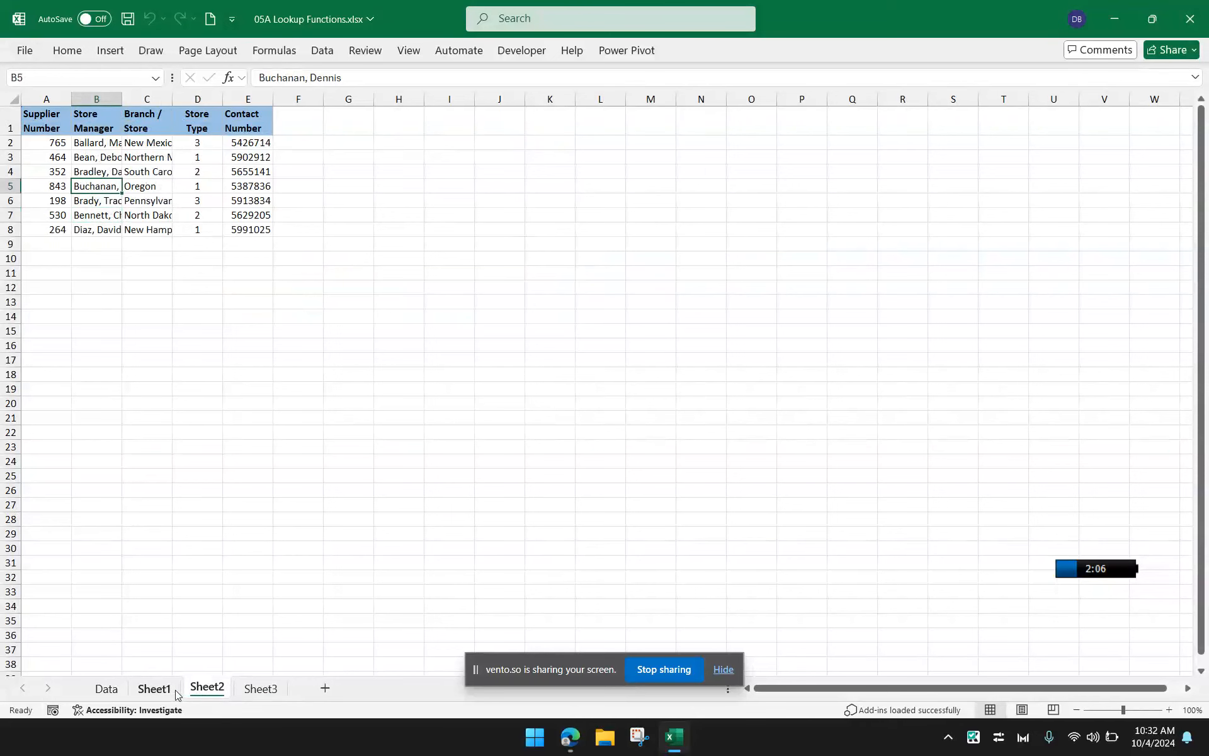
Review the store manager tables on Sheet1, Sheet2 and Sheet3 against the manager list on the Data sheet
left_click(169, 693)
left_click(199, 692)
left_click(238, 692)
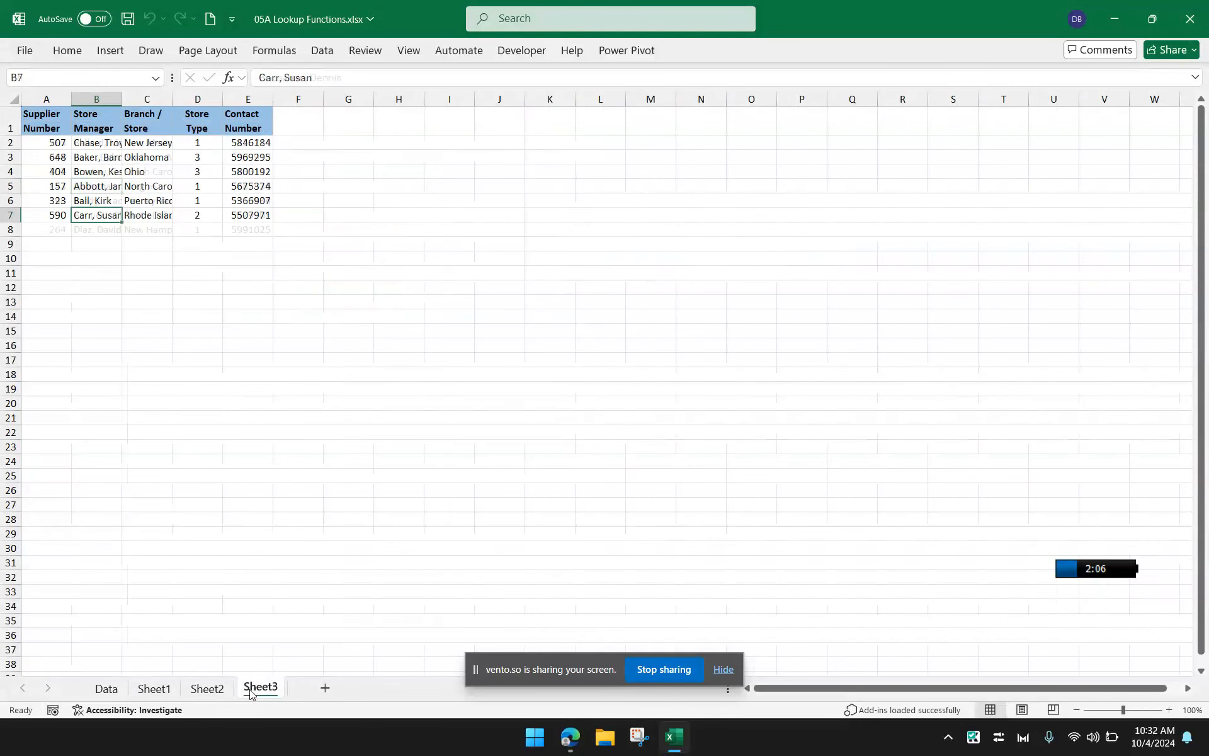
left_click(160, 687)
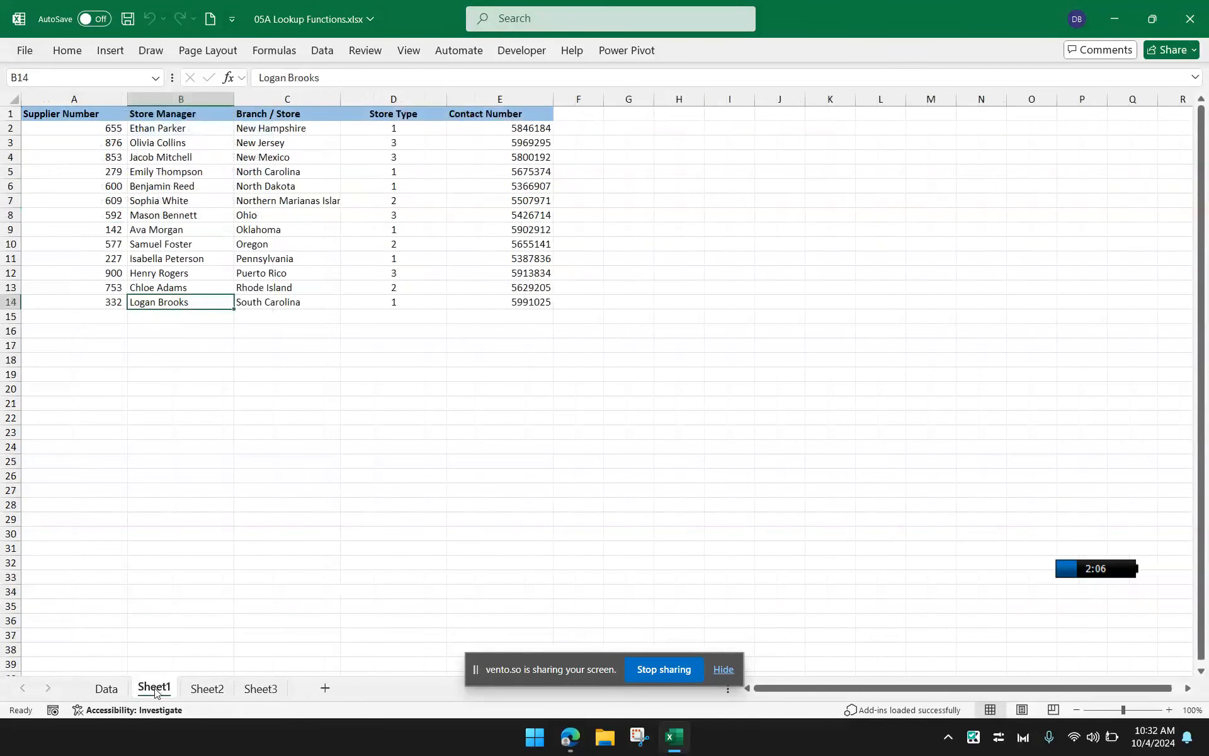
left_click(208, 688)
left_click(253, 688)
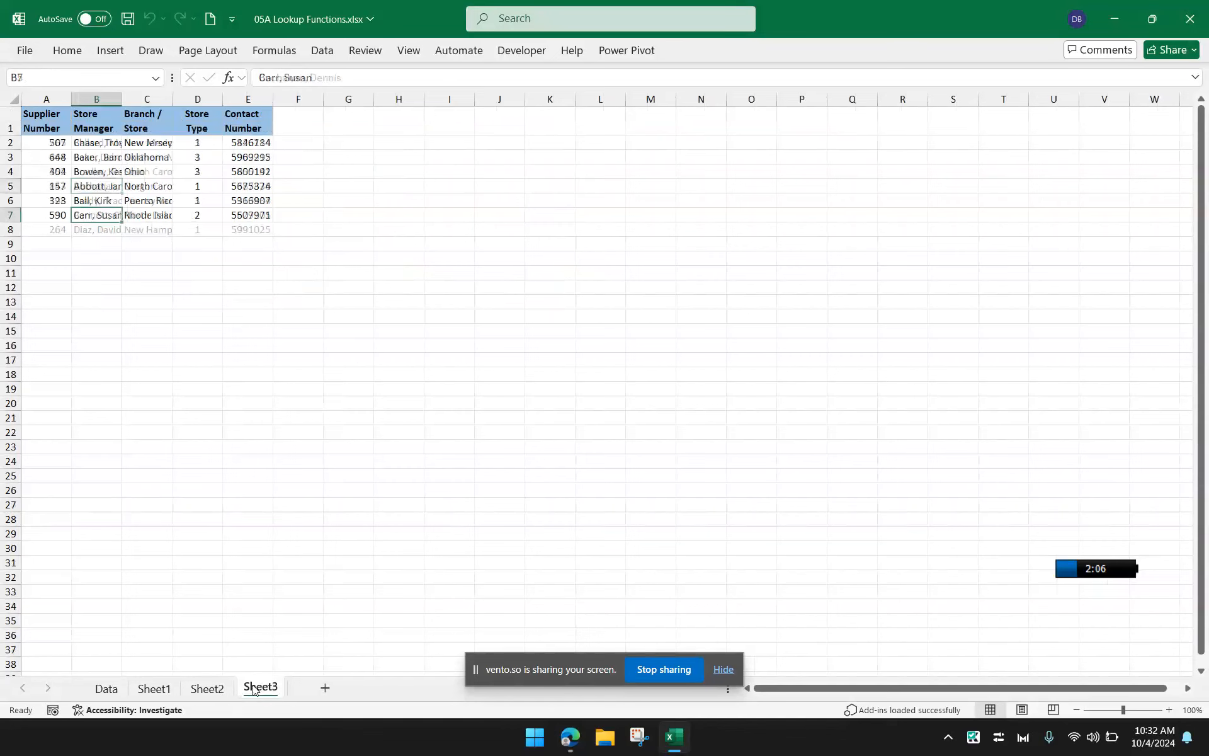
left_click(206, 689)
left_click(154, 688)
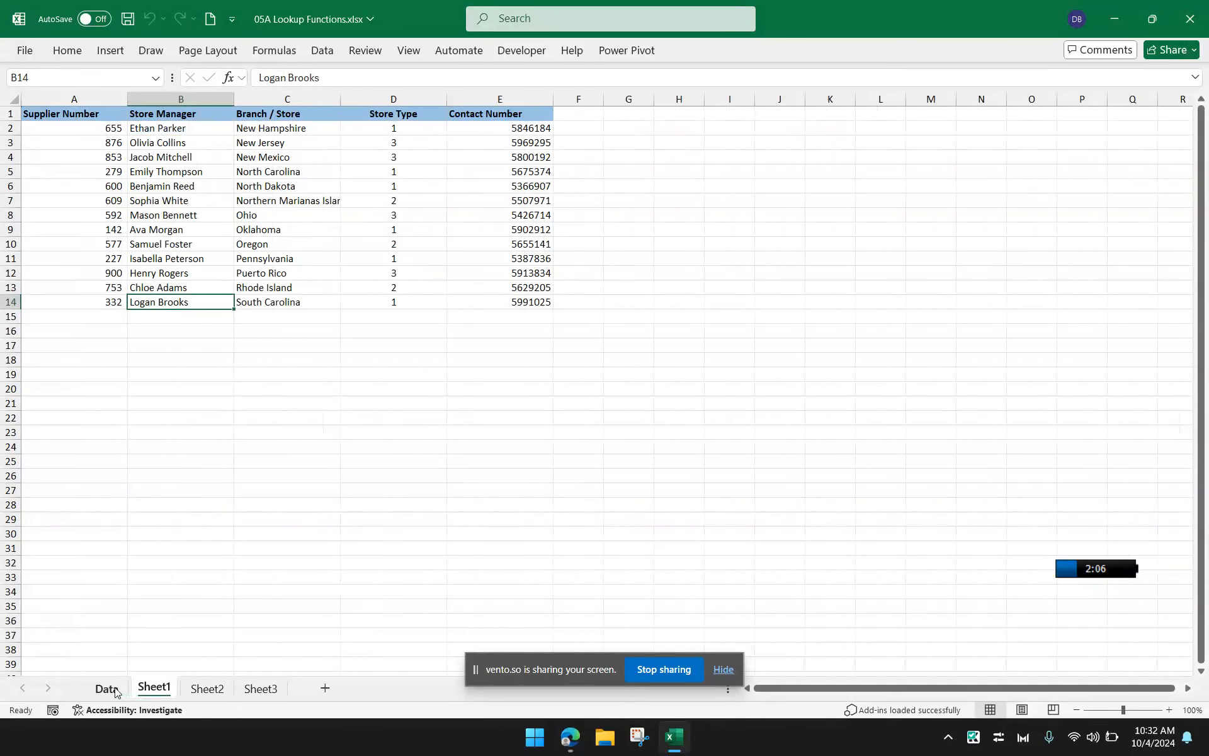
left_click(118, 690)
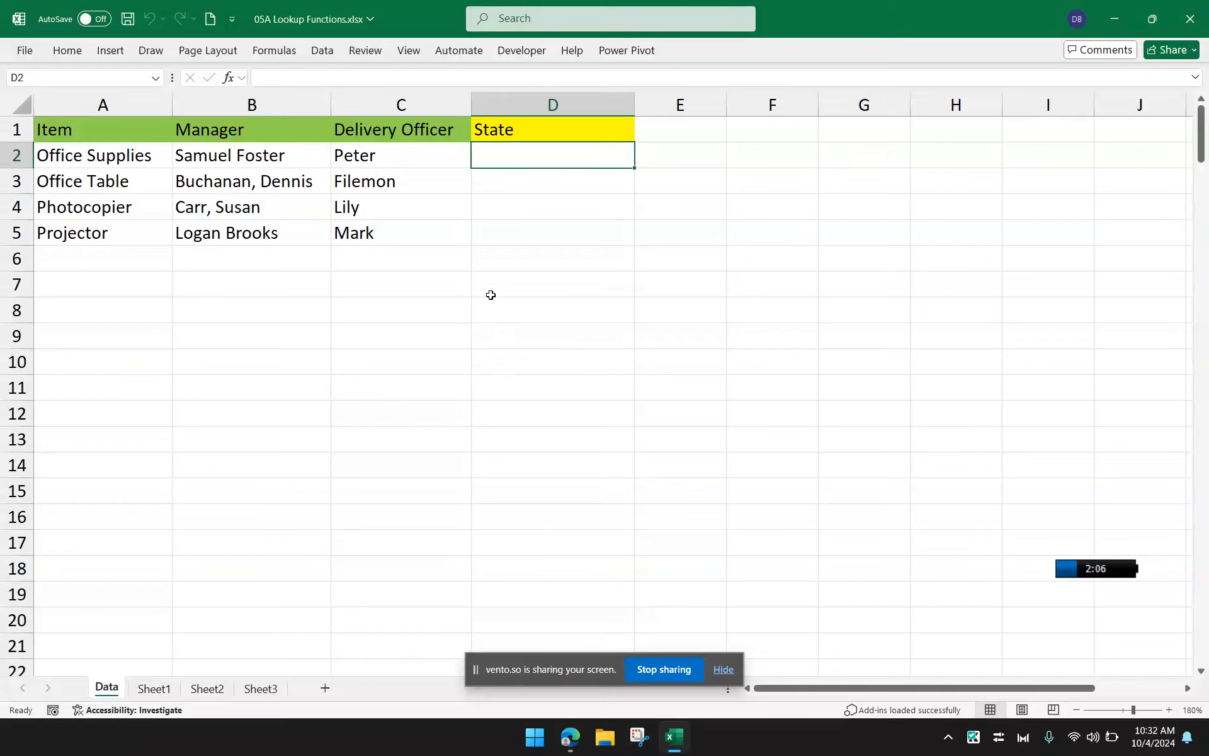
left_click(154, 688)
left_click(207, 688)
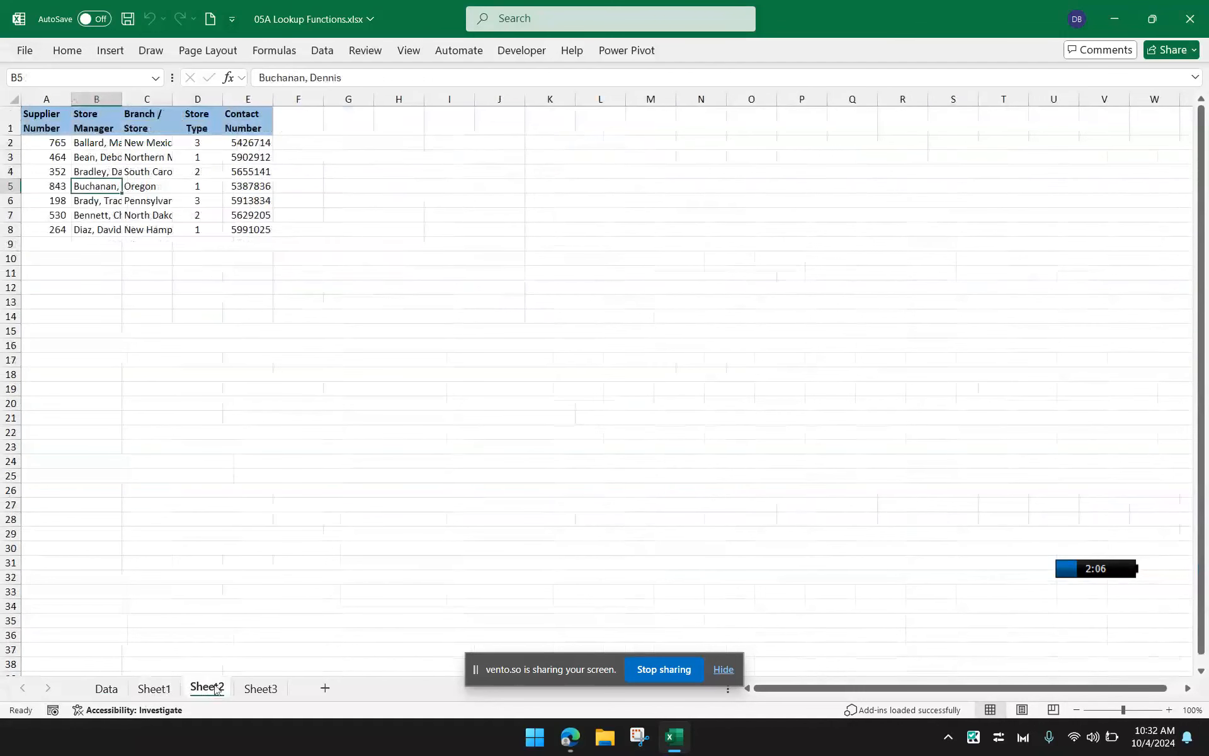
left_click(260, 688)
left_click(207, 687)
left_click(154, 687)
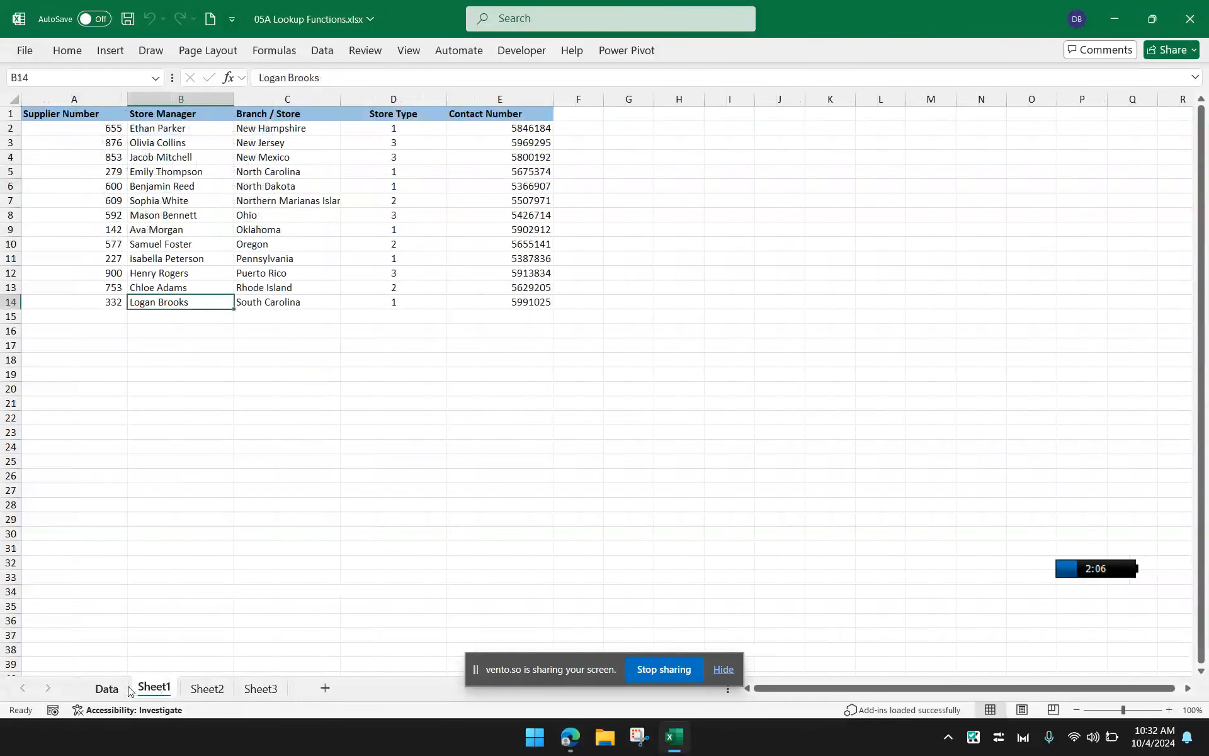
left_click(116, 688)
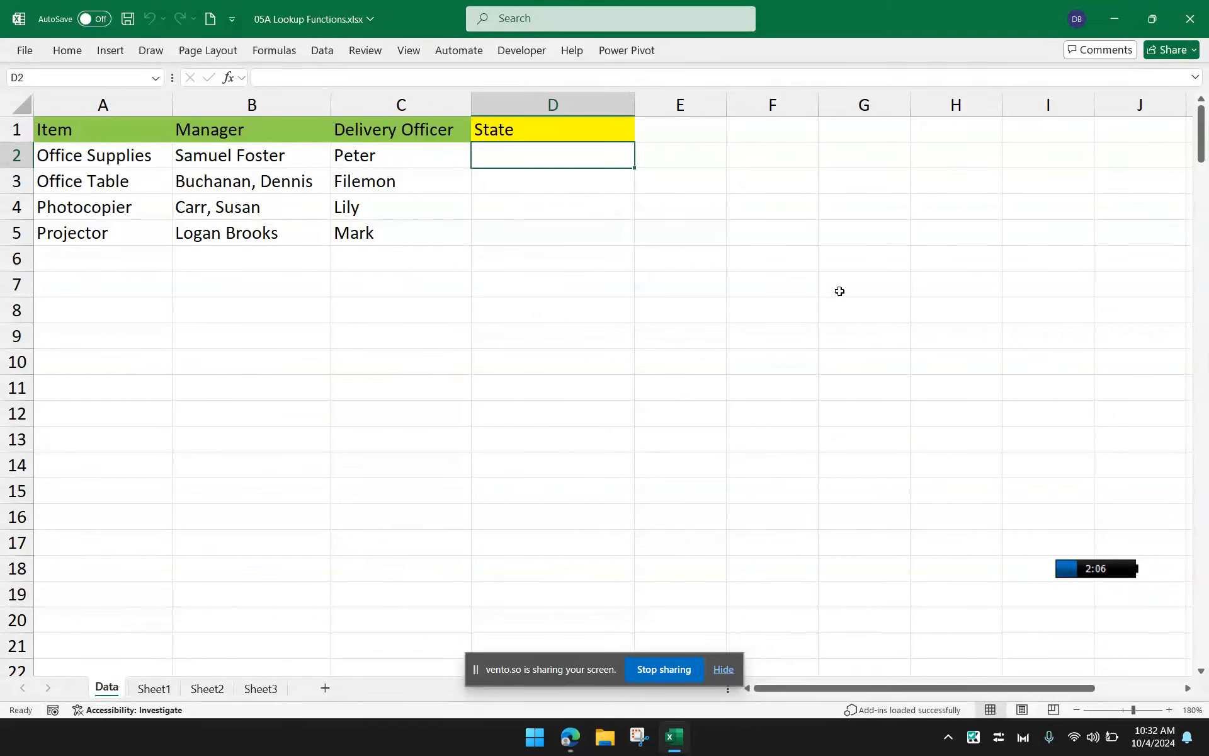
Begin a VSTACK formula in cell G1 of the Data sheet with Sheet1!A2:E14 as its first array
left_click(851, 128)
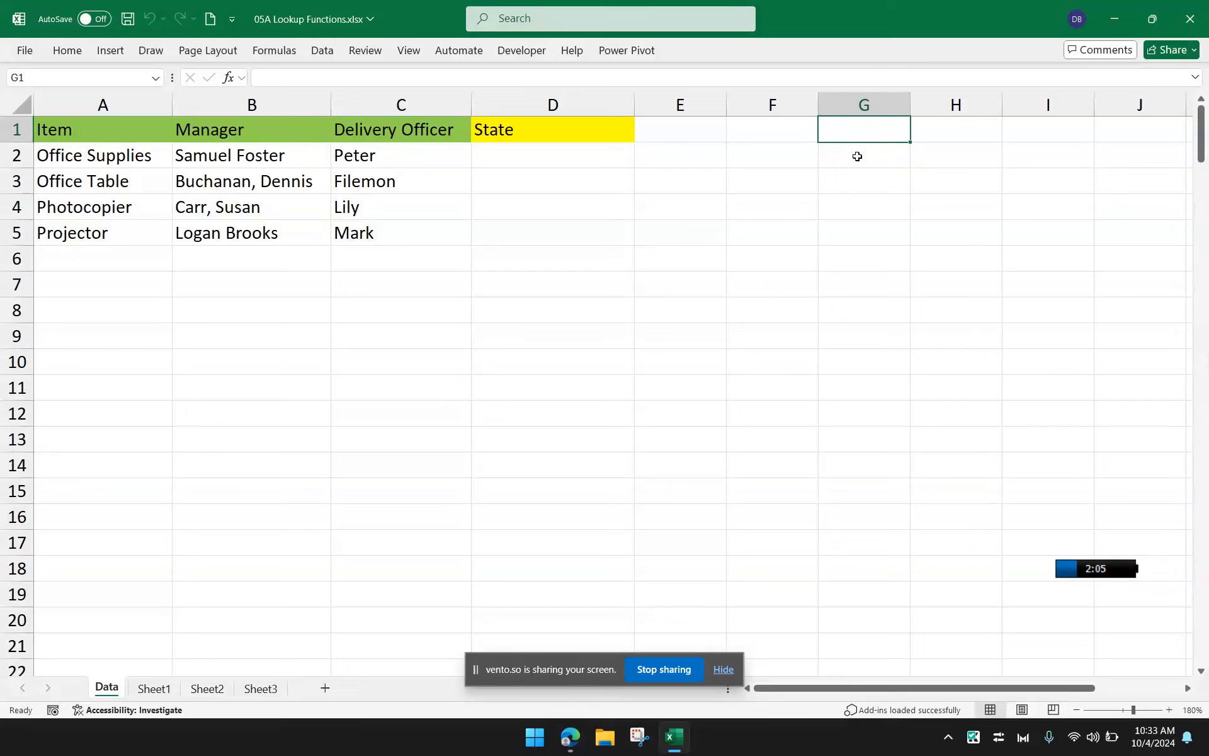
type("=VSA")
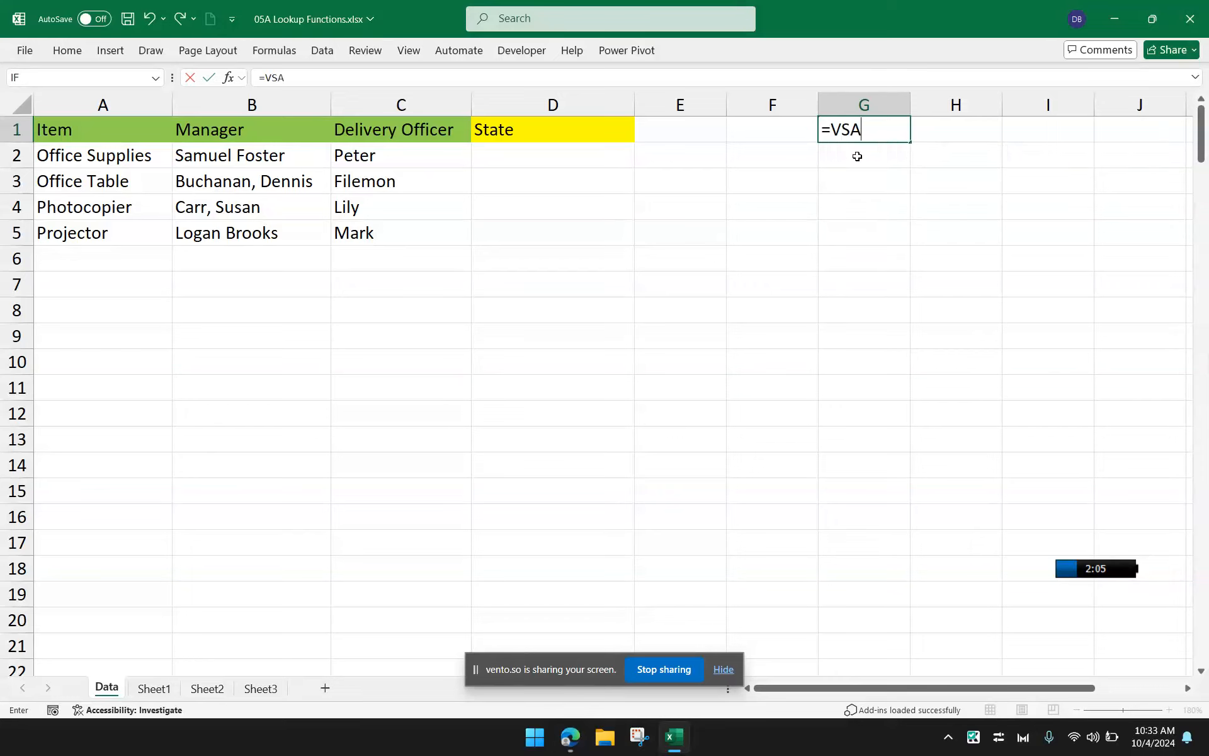
key("BackSpace")
type("TAC")
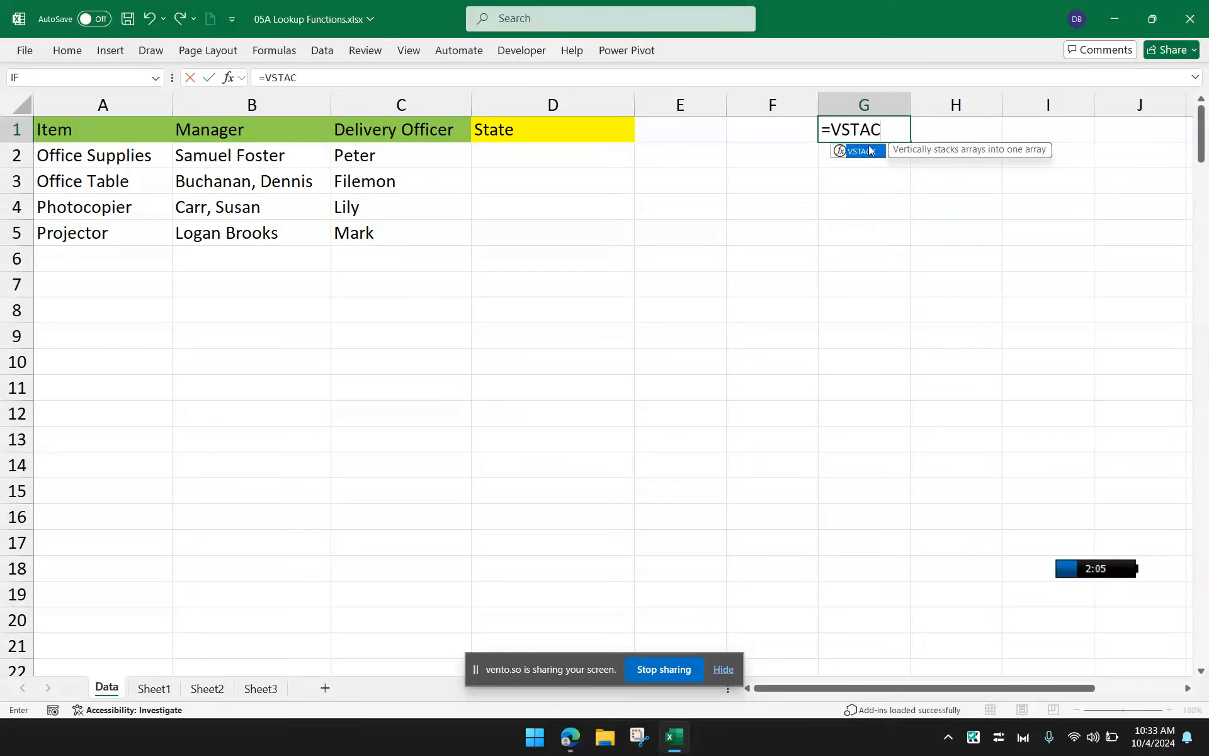
type("K(")
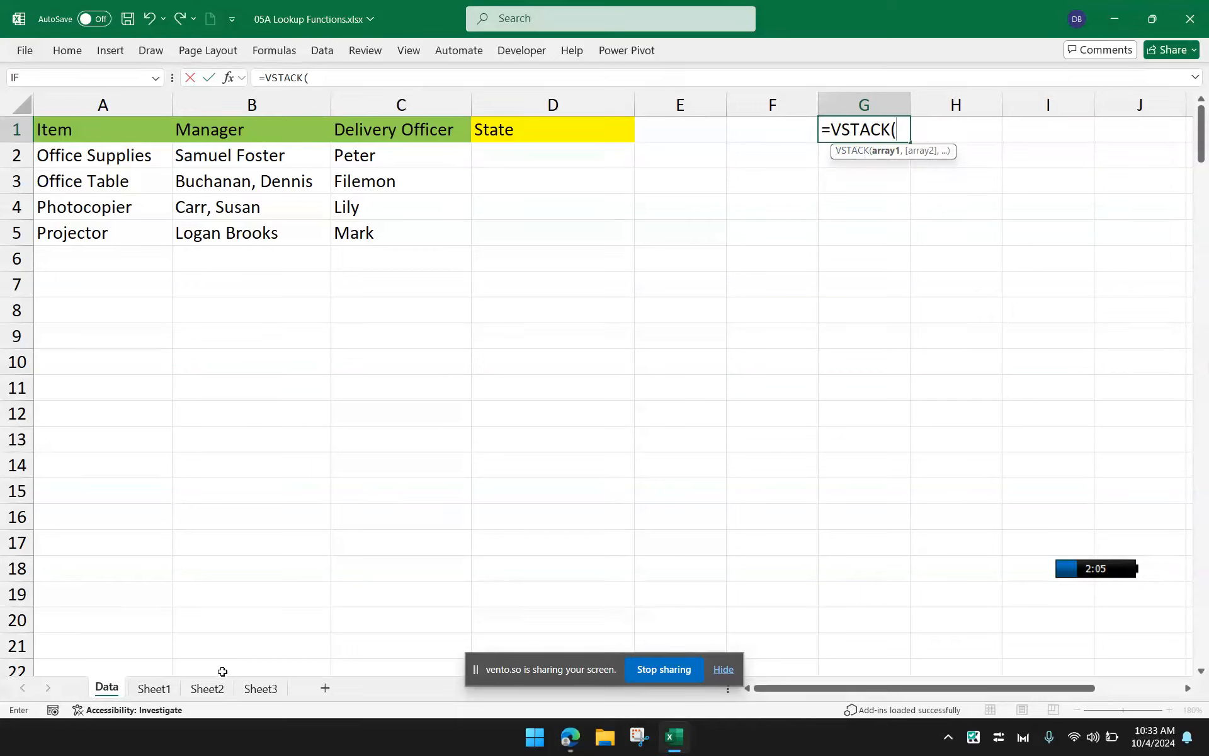
left_click(149, 689)
left_click_drag(107, 126, 477, 299)
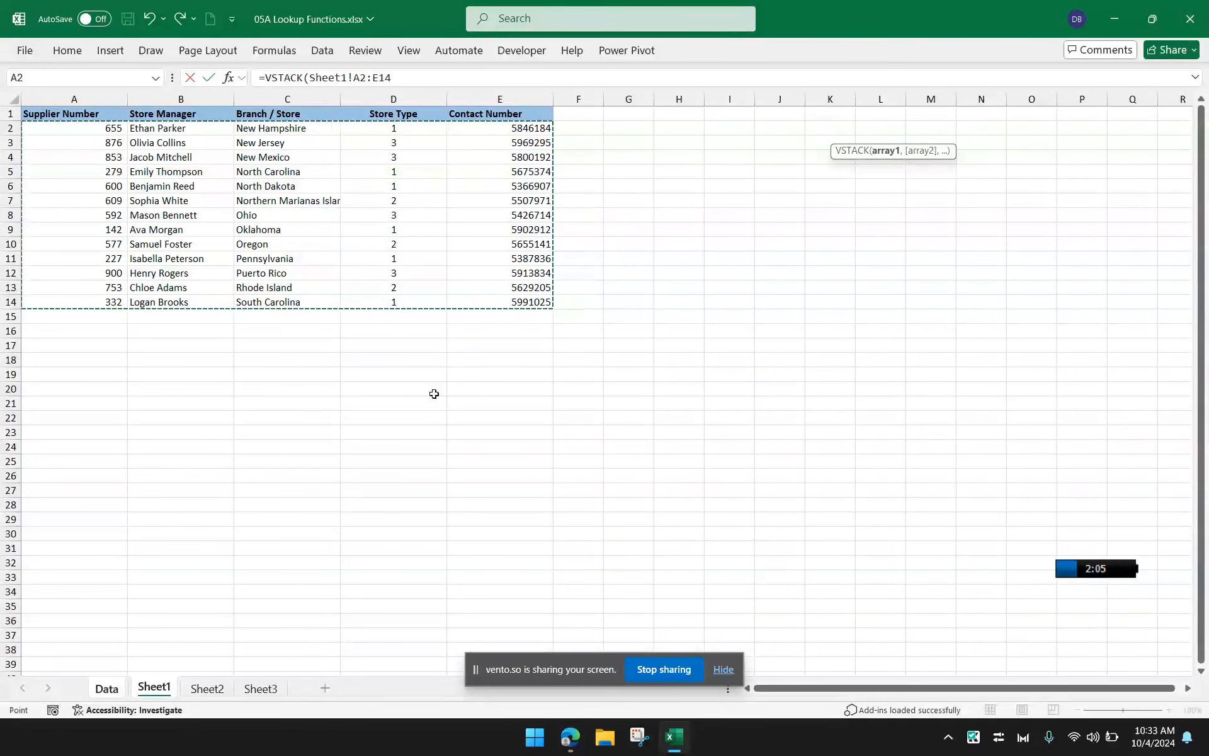
type(",")
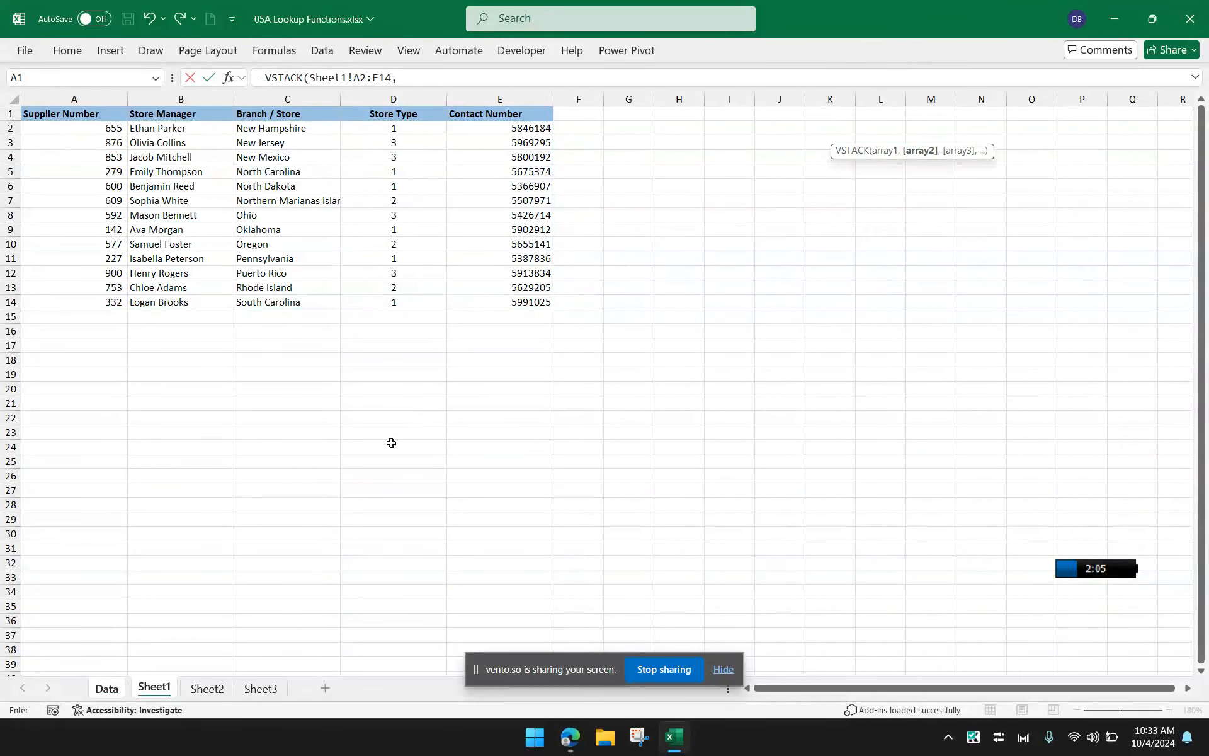
Add Sheet2!A2:E8 and Sheet3!A2:E7 as the remaining VSTACK arrays, complete the formula and look through the stacked rows
left_click(209, 689)
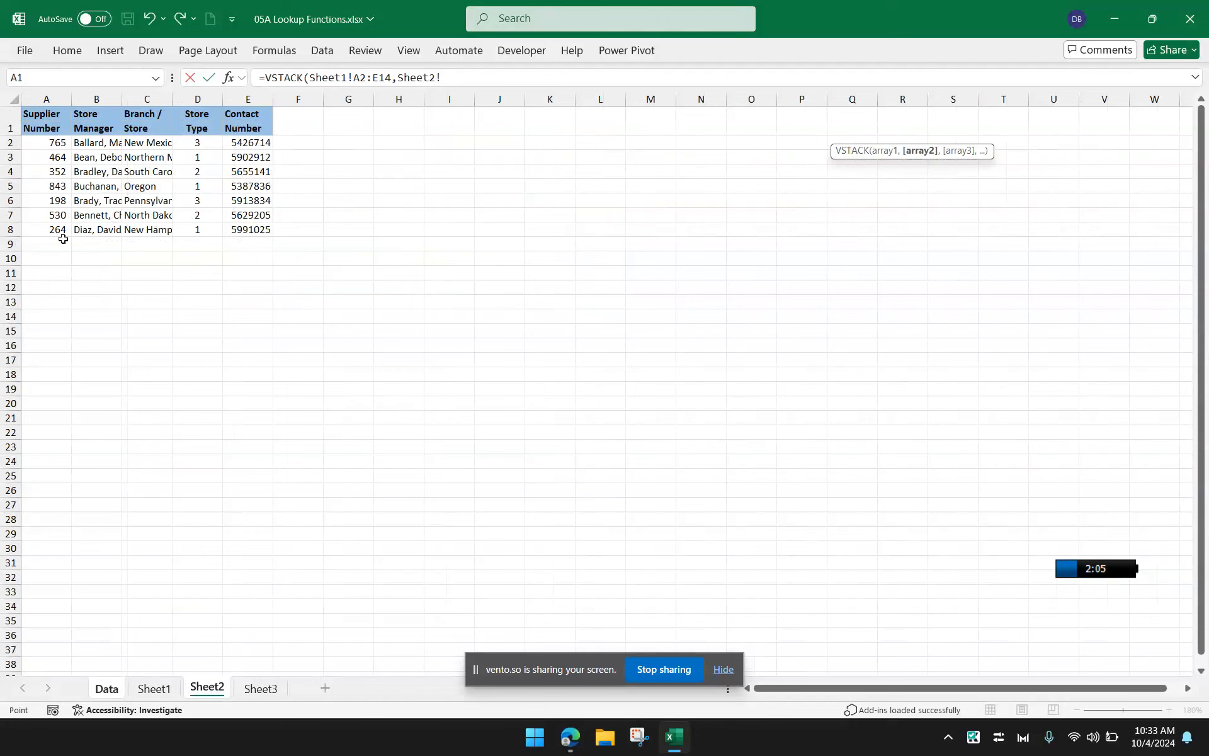
left_click_drag(59, 142, 228, 228)
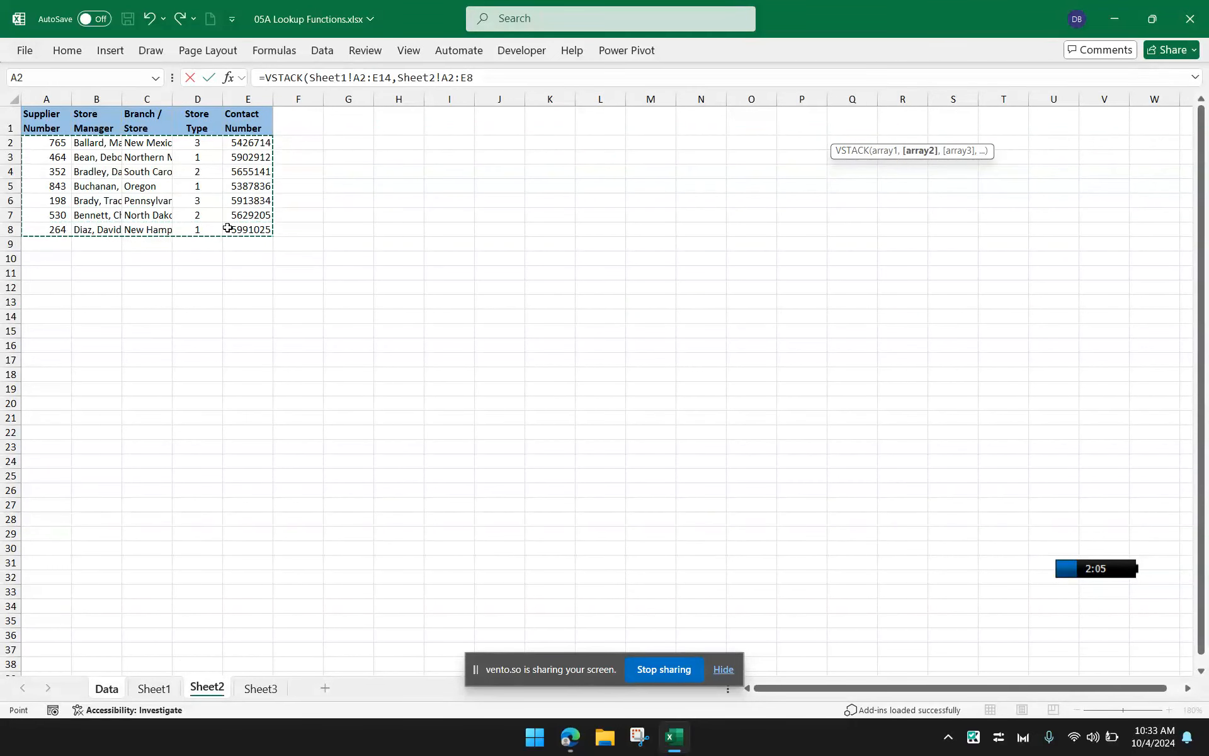
type(",")
left_click(260, 688)
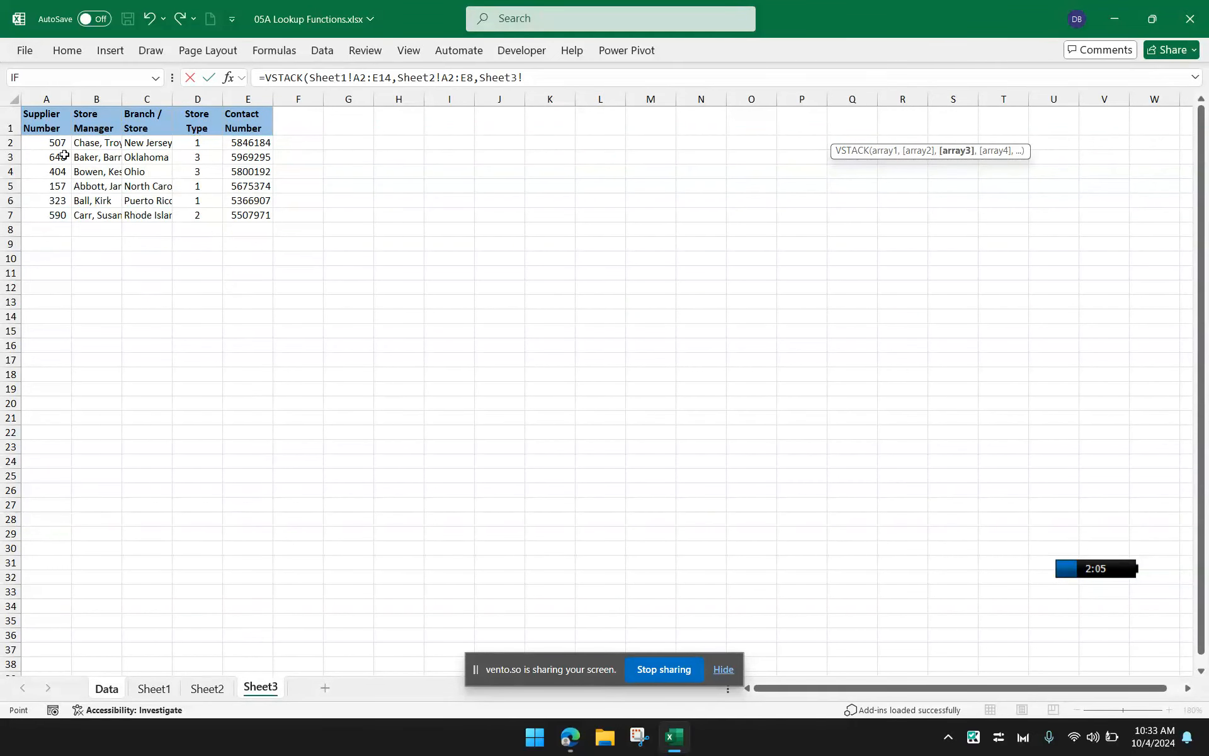
left_click_drag(59, 142, 251, 217)
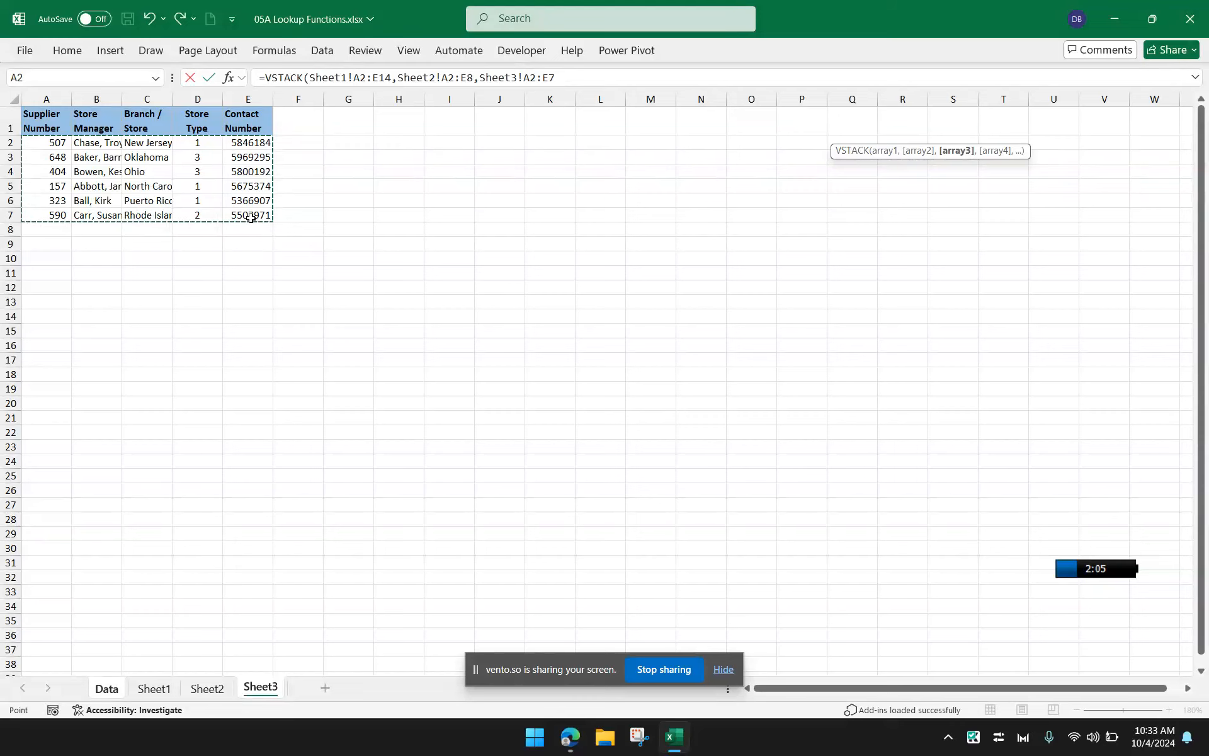
type(")")
key("Return")
scroll(1056, 502, "down", 2)
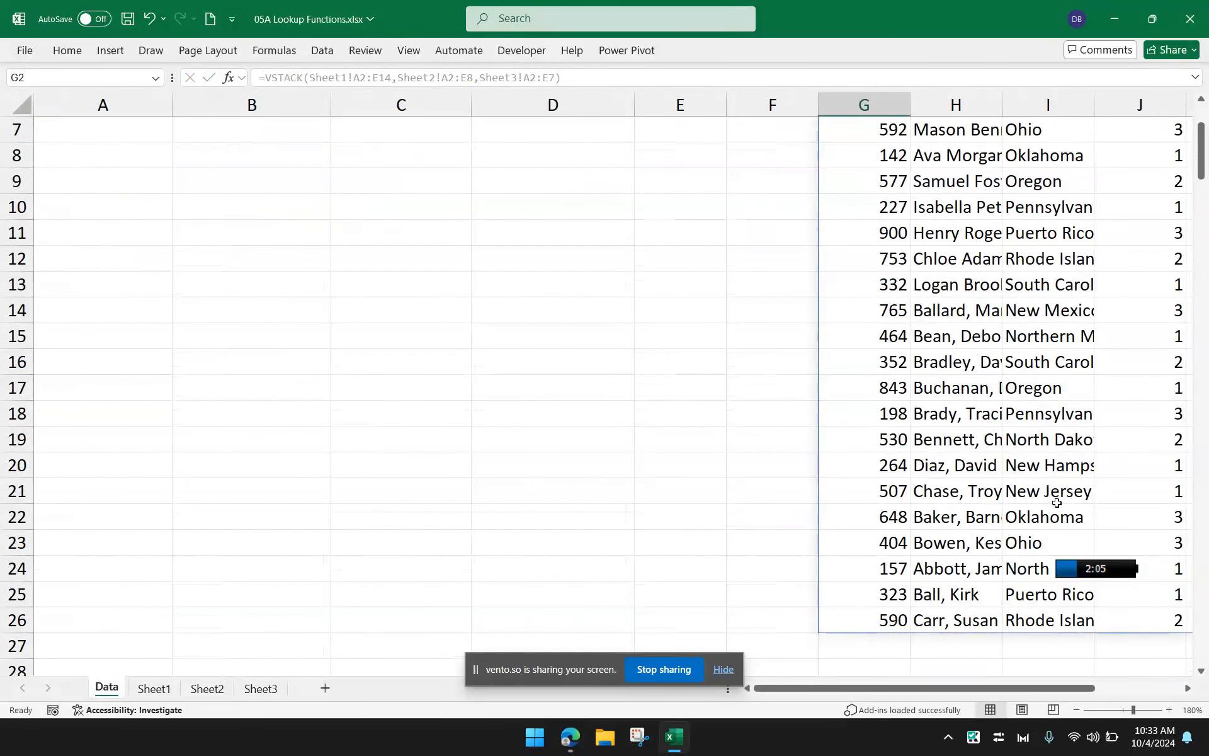
scroll(1047, 486, "up", 2)
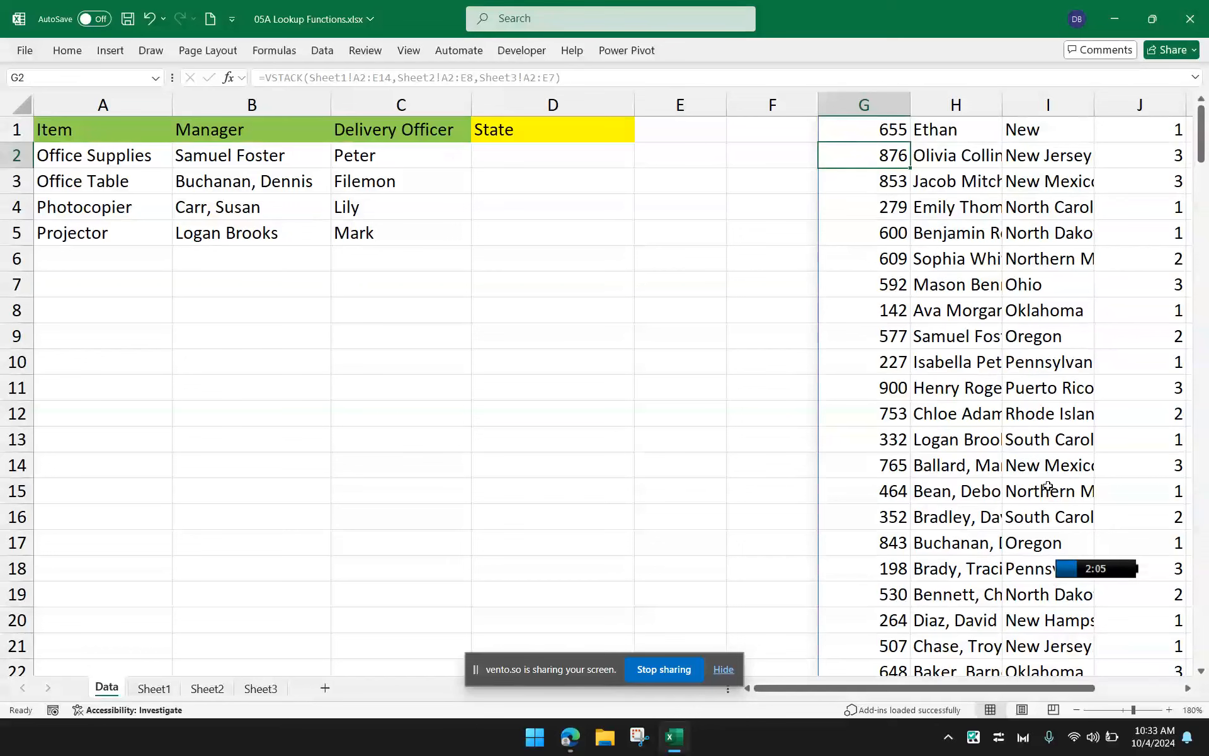
scroll(825, 325, "down", 2)
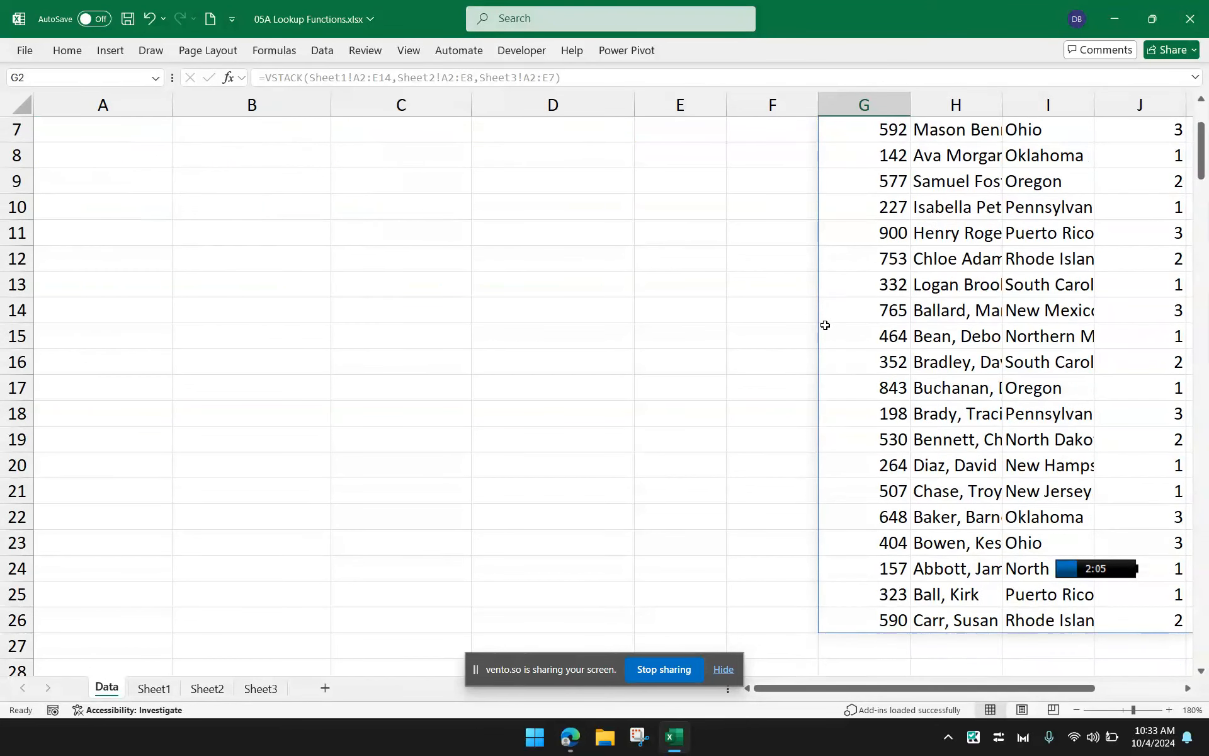
scroll(825, 325, "up", 2)
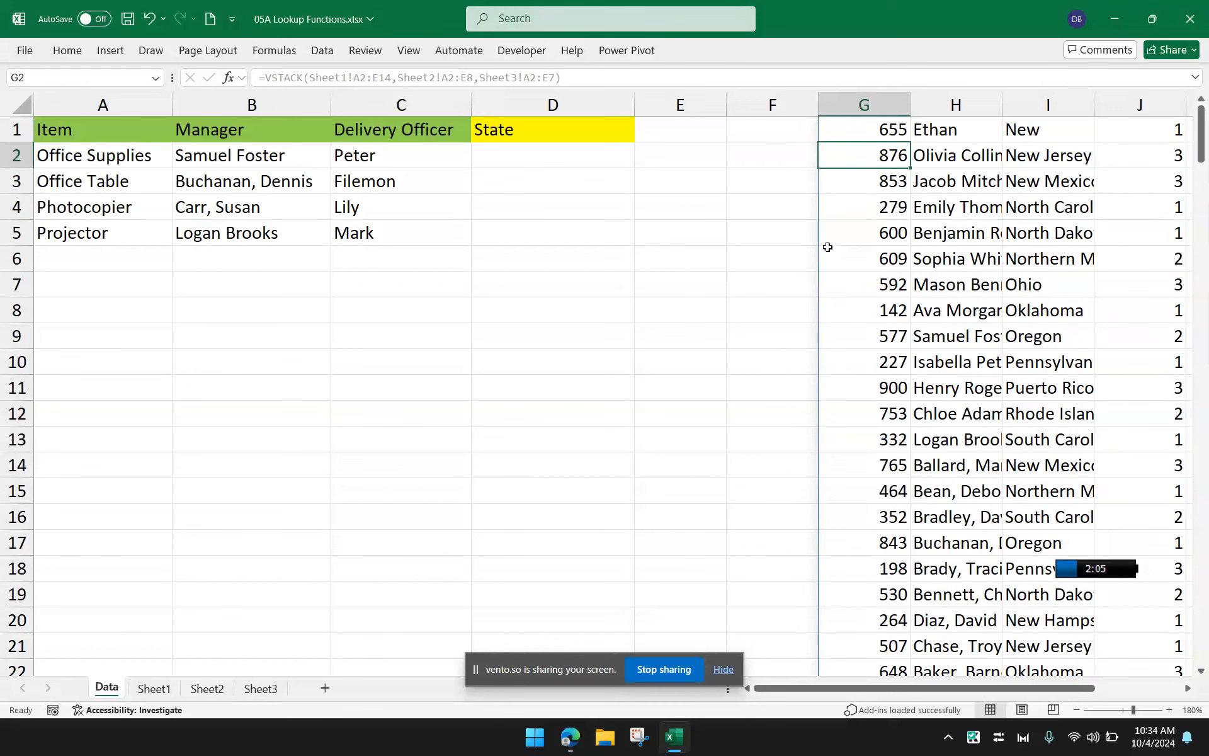
Enter =VLOOKUP(B2,H:I,2,0) in the first State cell, D2, and fill it down to D5
left_click(570, 148)
type("=VL")
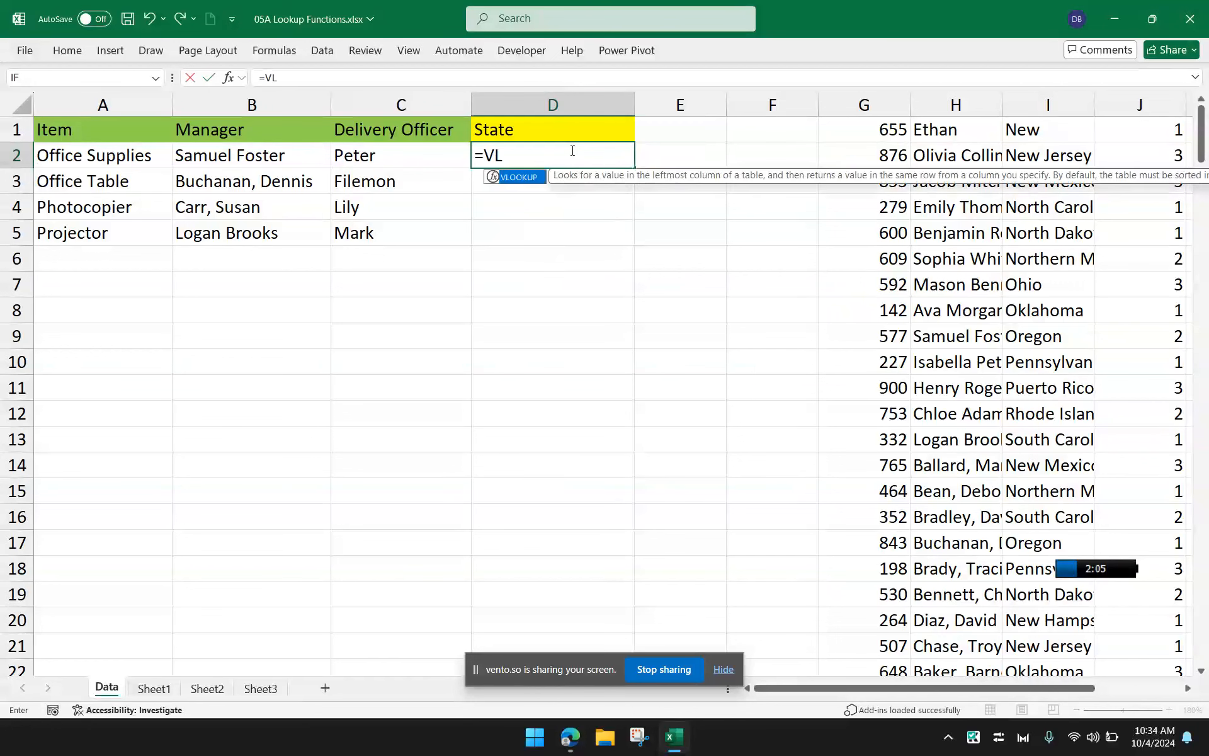
key("Tab")
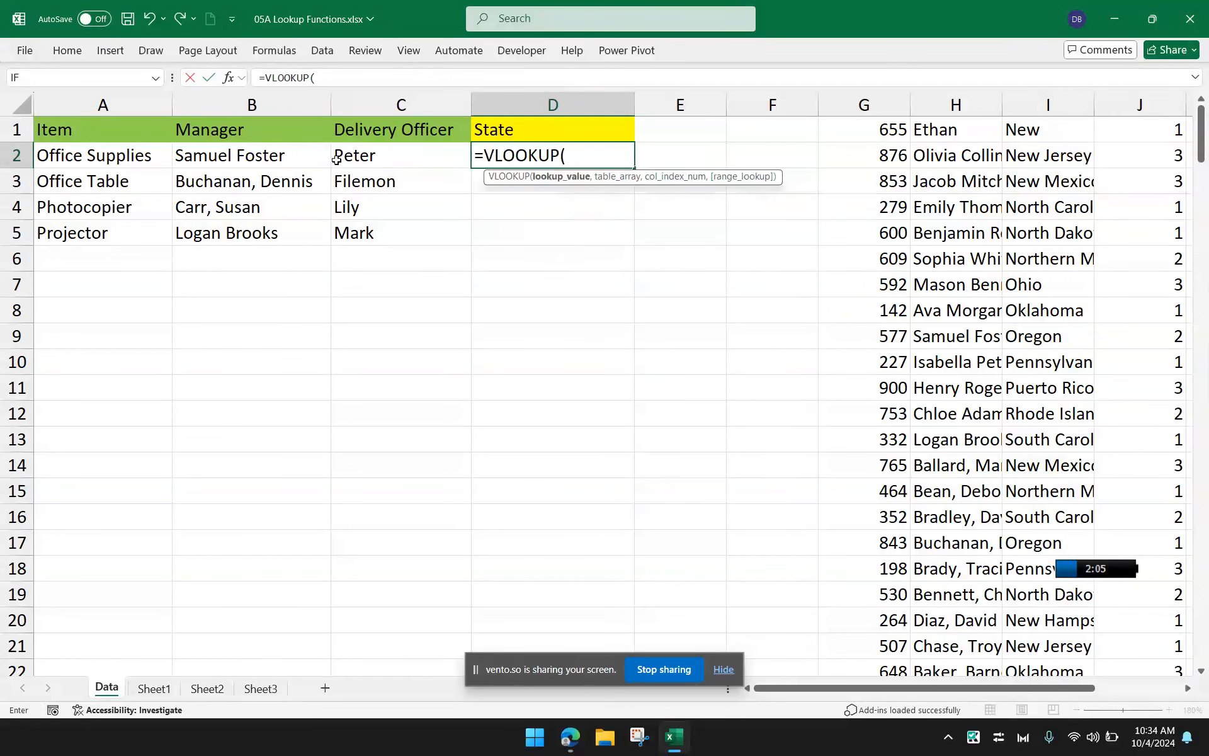
left_click(300, 153)
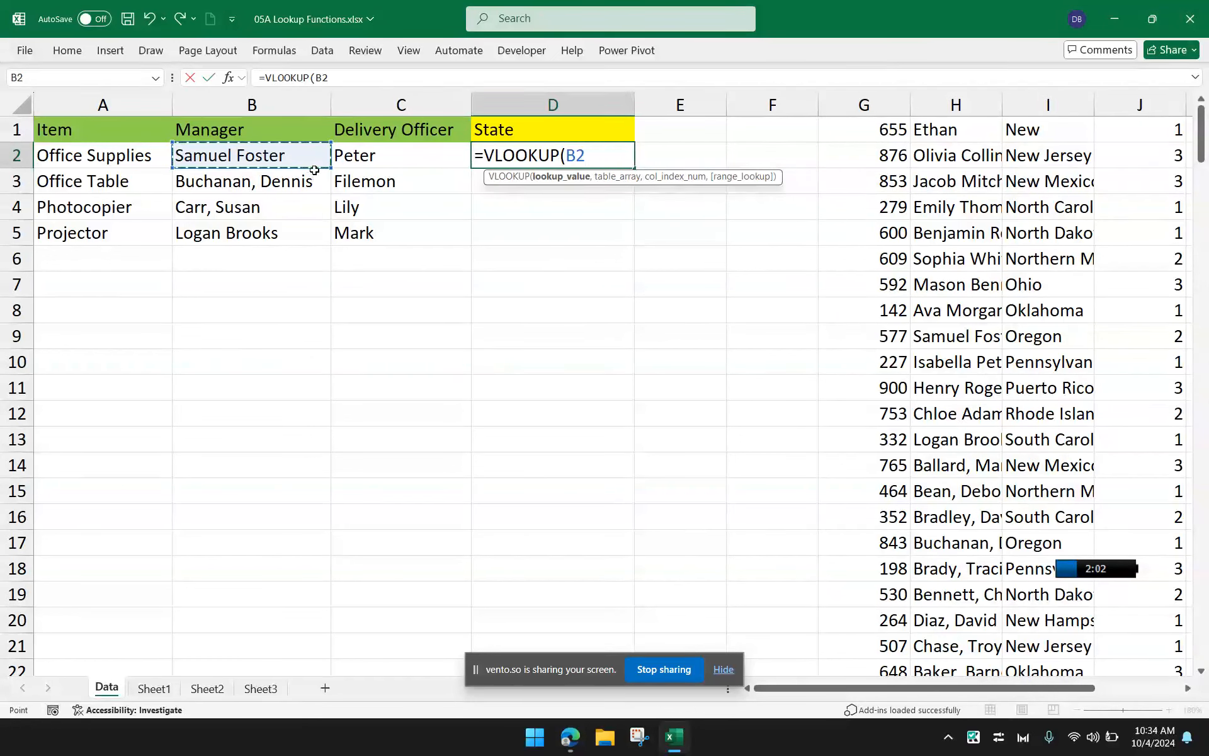
type(",")
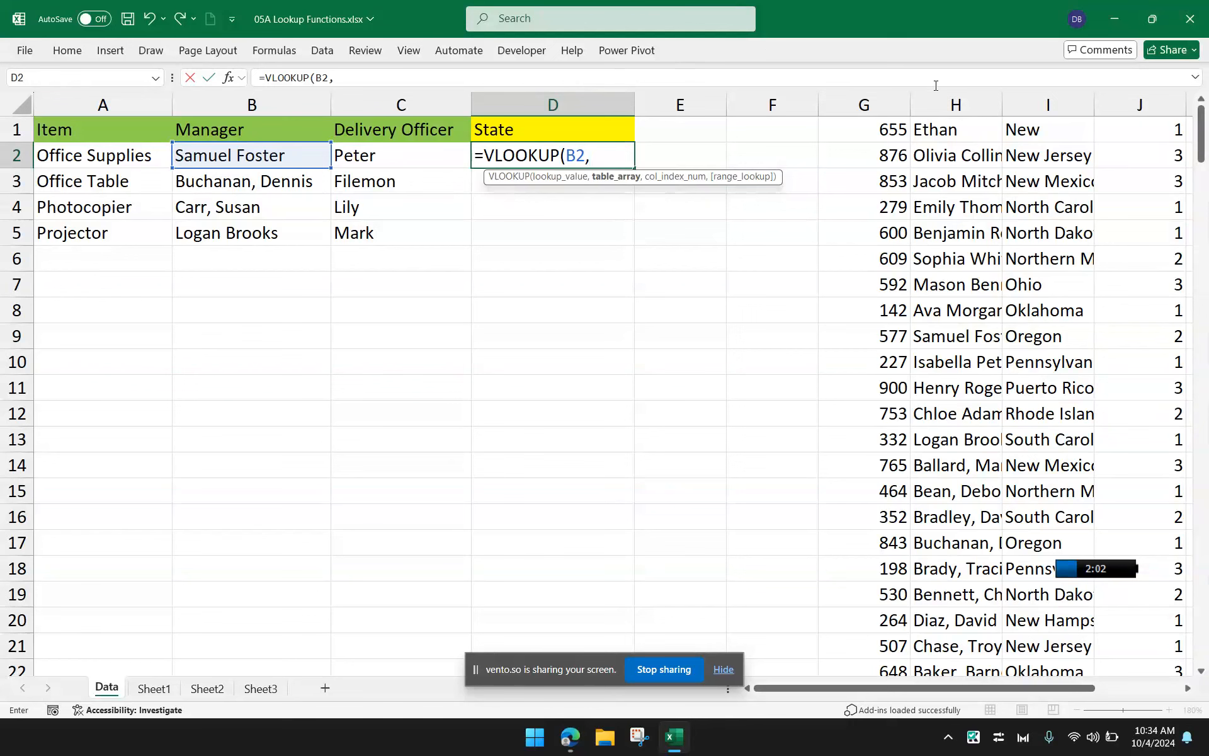
left_click(931, 107)
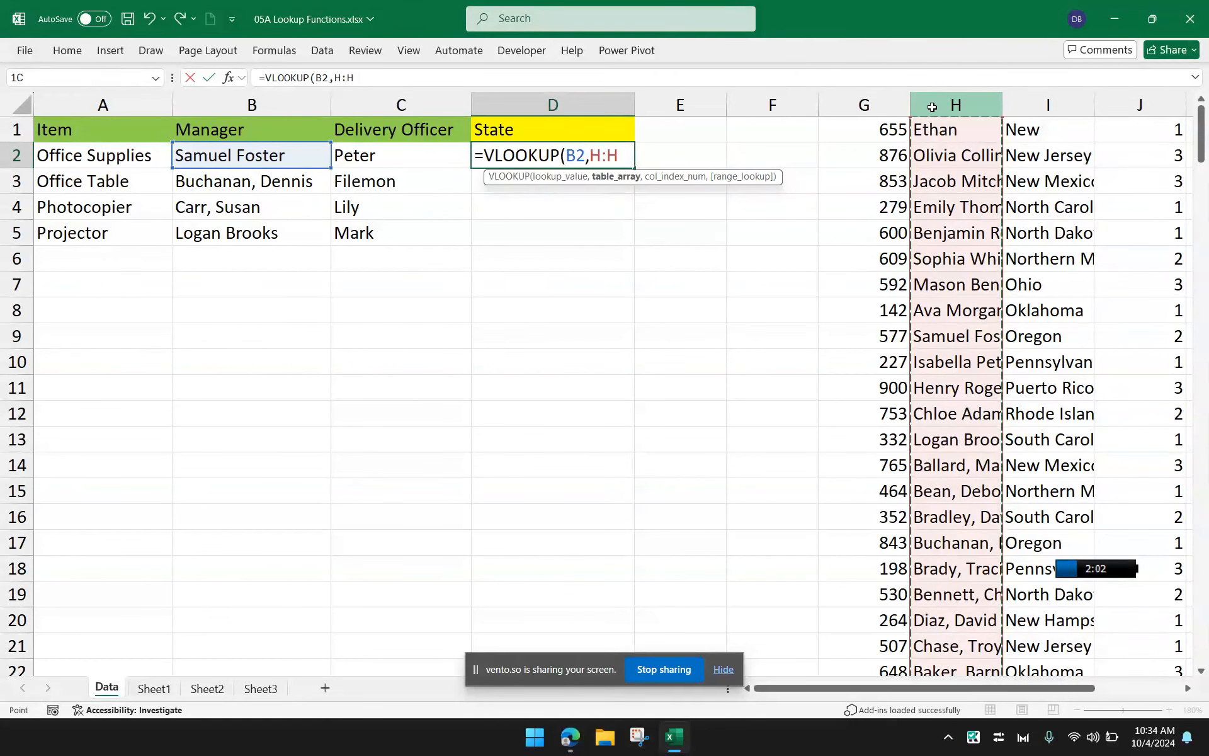
left_click_drag(932, 107, 1017, 105)
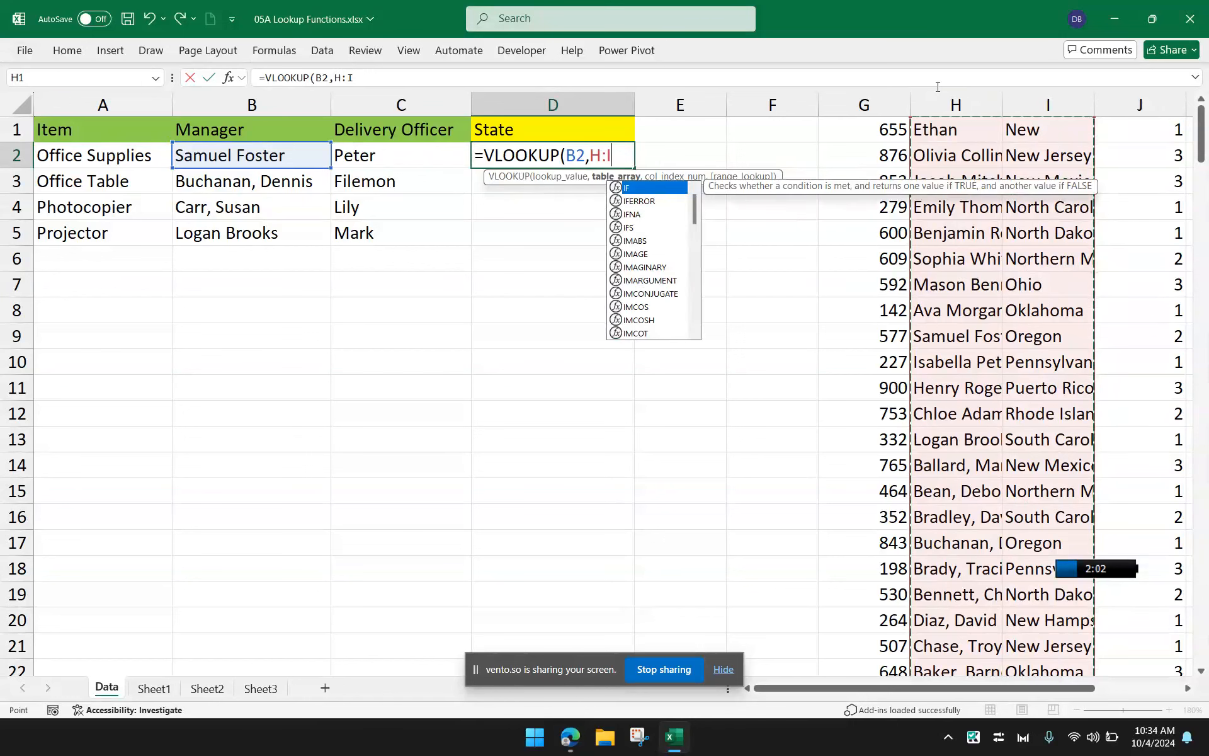
type(",")
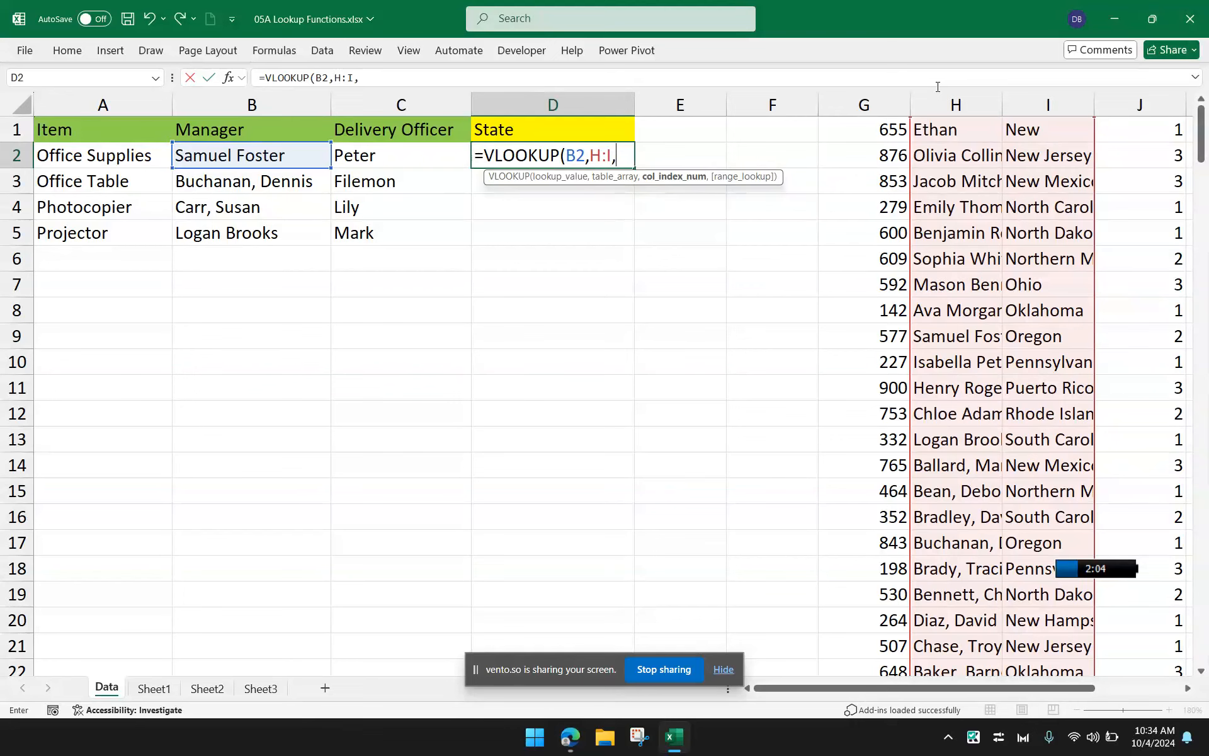
type("2,0)")
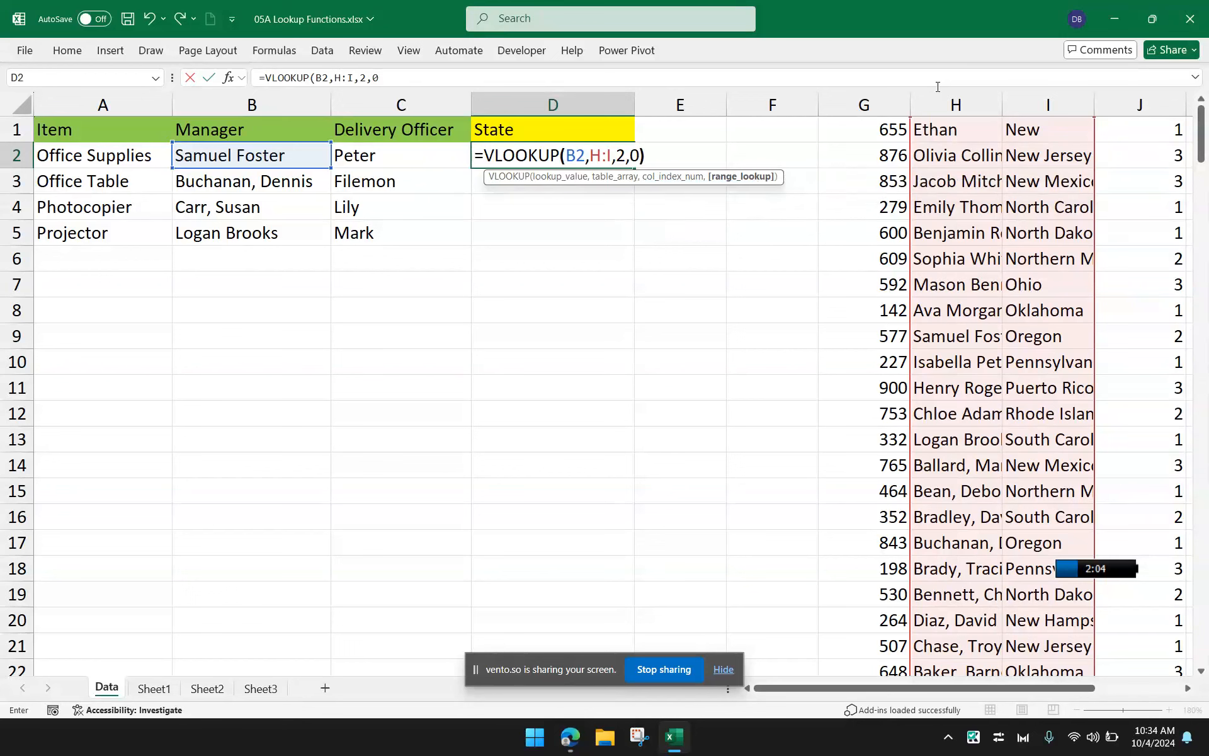
key("Return")
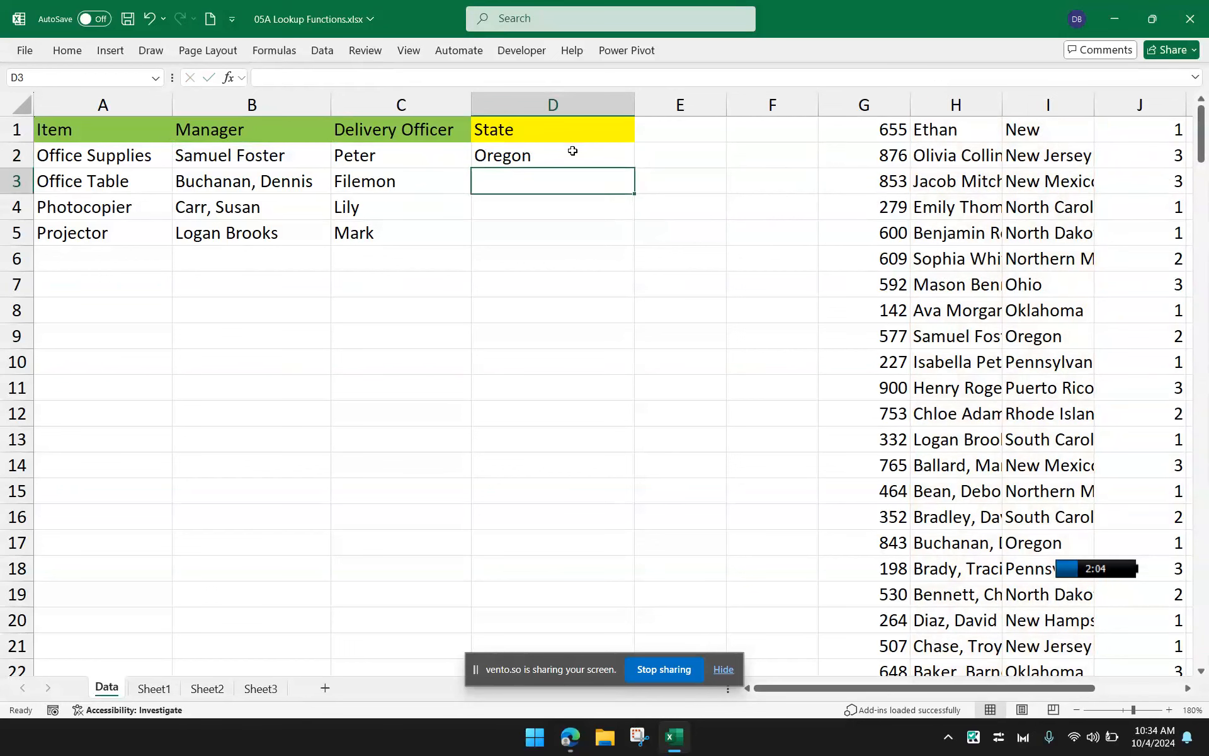
left_click(570, 154)
double_click(624, 171)
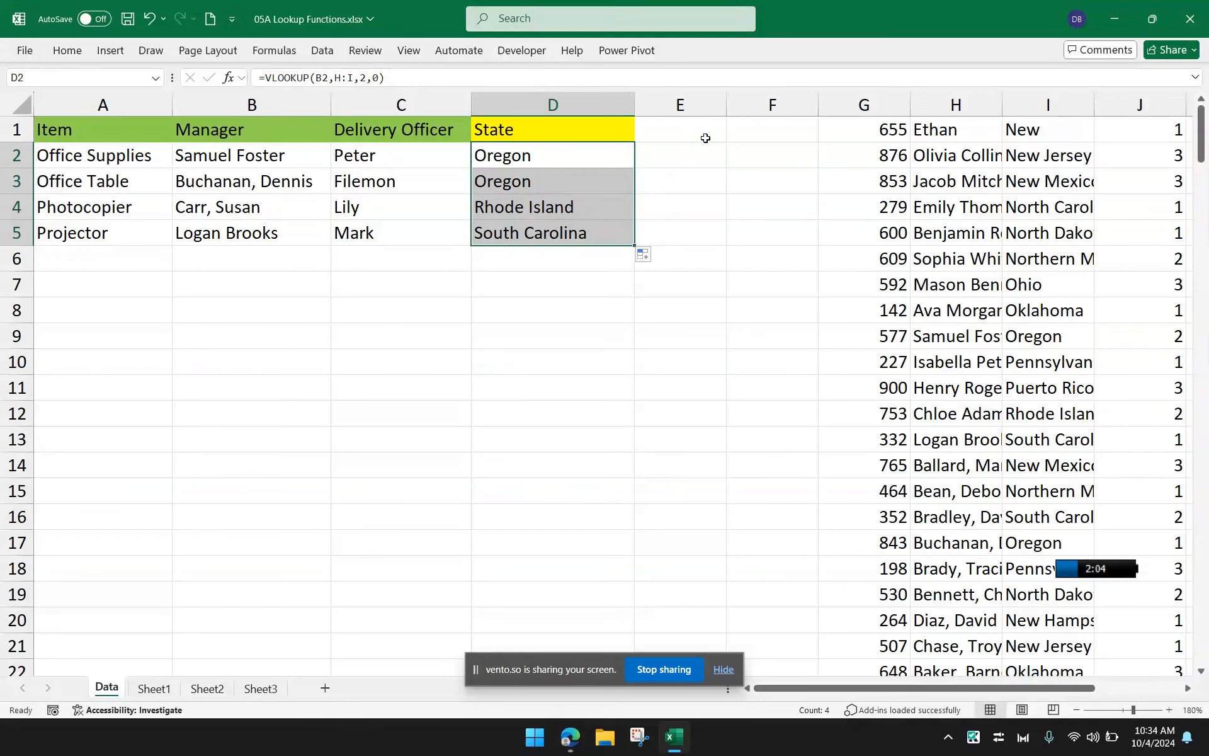
Copy the VSTACK expression from the formula in G1, without its equals sign, leaving the original formula in place
left_click(905, 137)
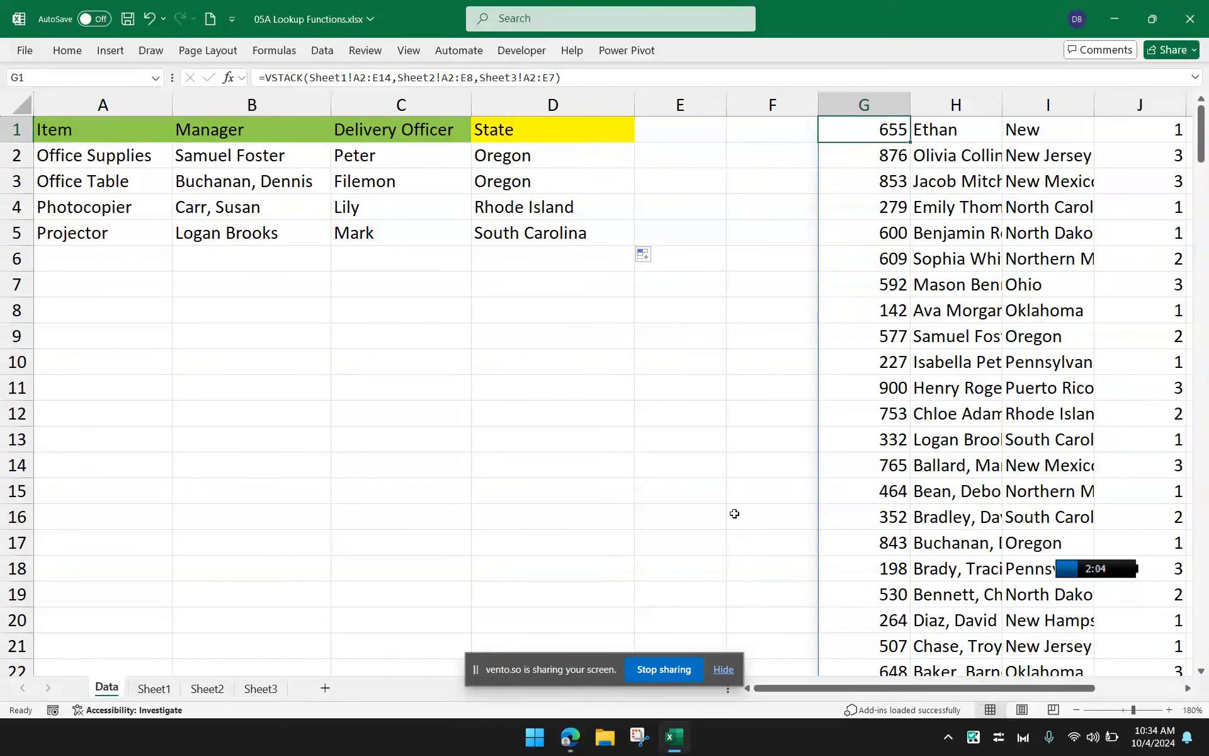
mouse_move(770, 697)
left_mouse_down()
mouse_move(881, 697)
mouse_move(790, 696)
left_mouse_up()
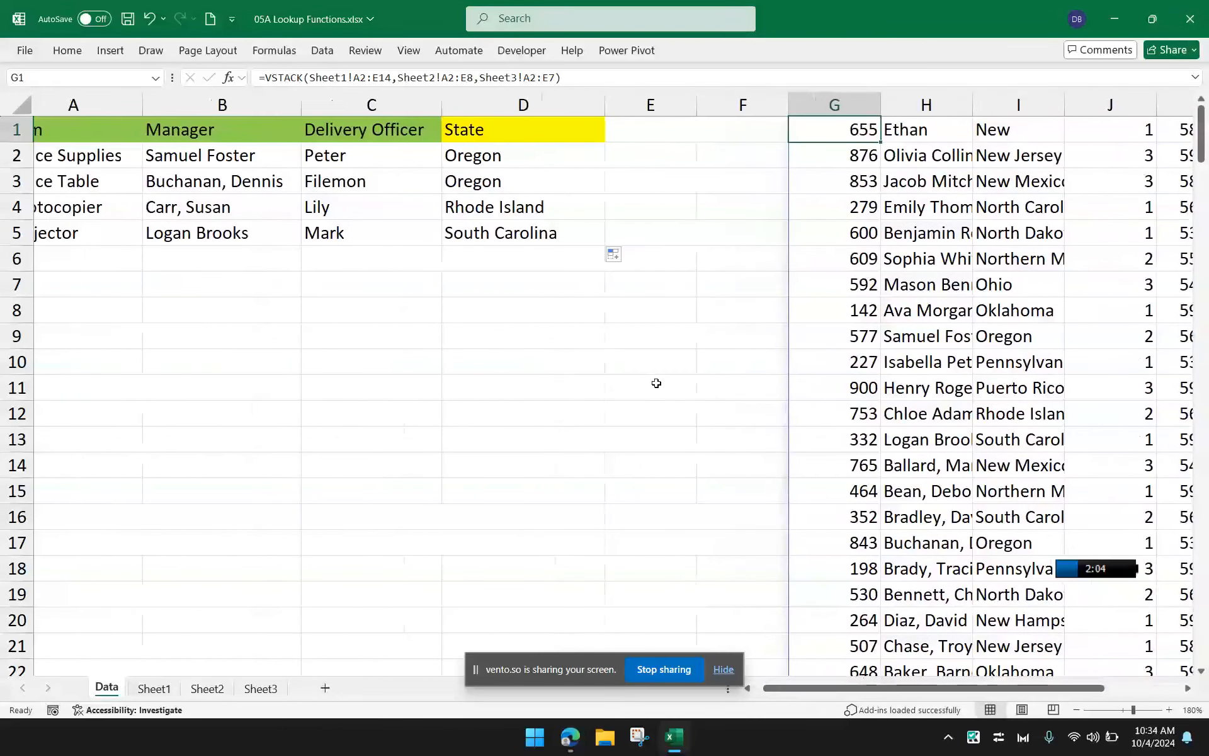
double_click(805, 132)
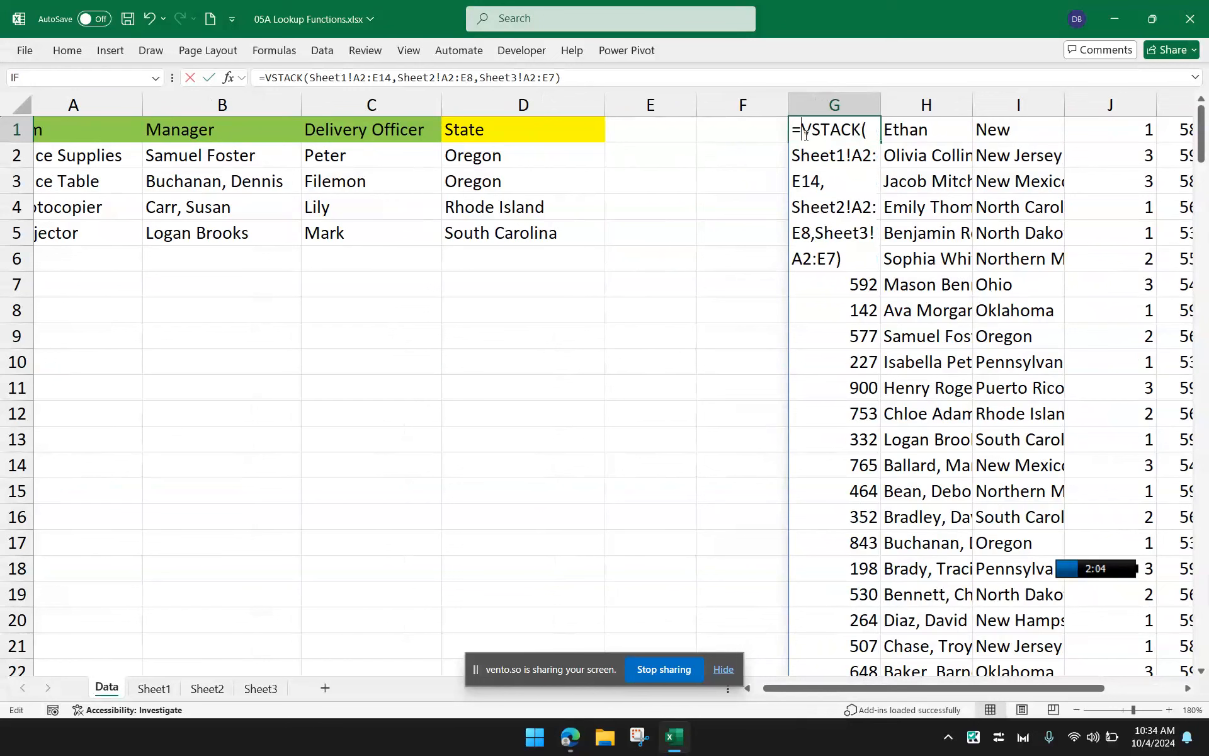
left_click_drag(804, 131, 860, 286)
right_click(836, 213)
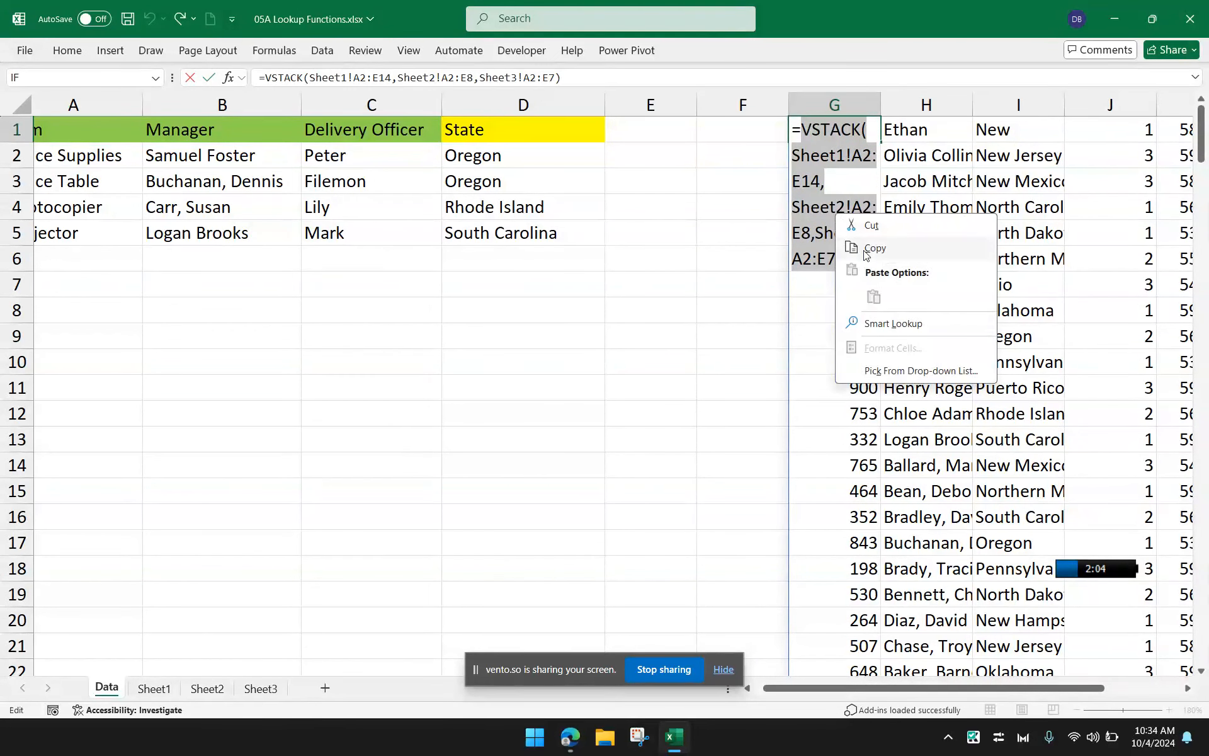
left_click(865, 249)
key("Return")
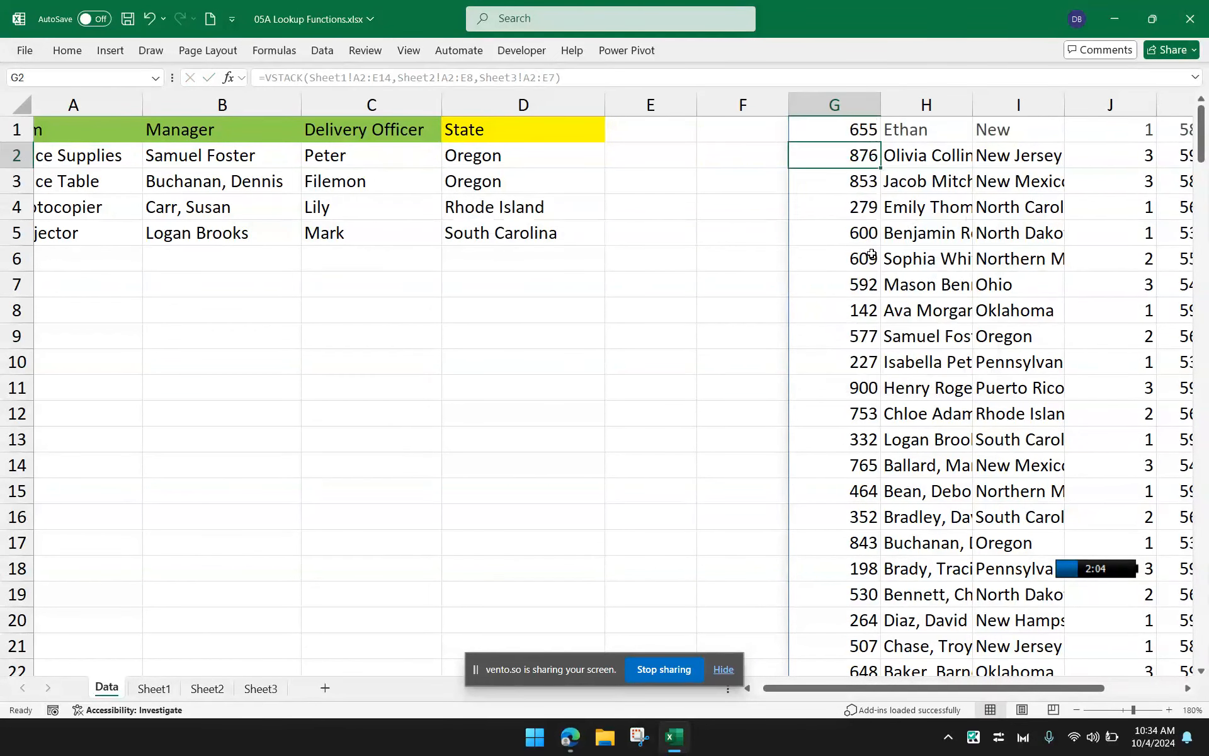
Replace the H:I table array in the D2 VLOOKUP with the copied VSTACK(Sheet1!A2:E14,Sheet2!A2:E8,Sheet3!A2:E7) expression
double_click(495, 159)
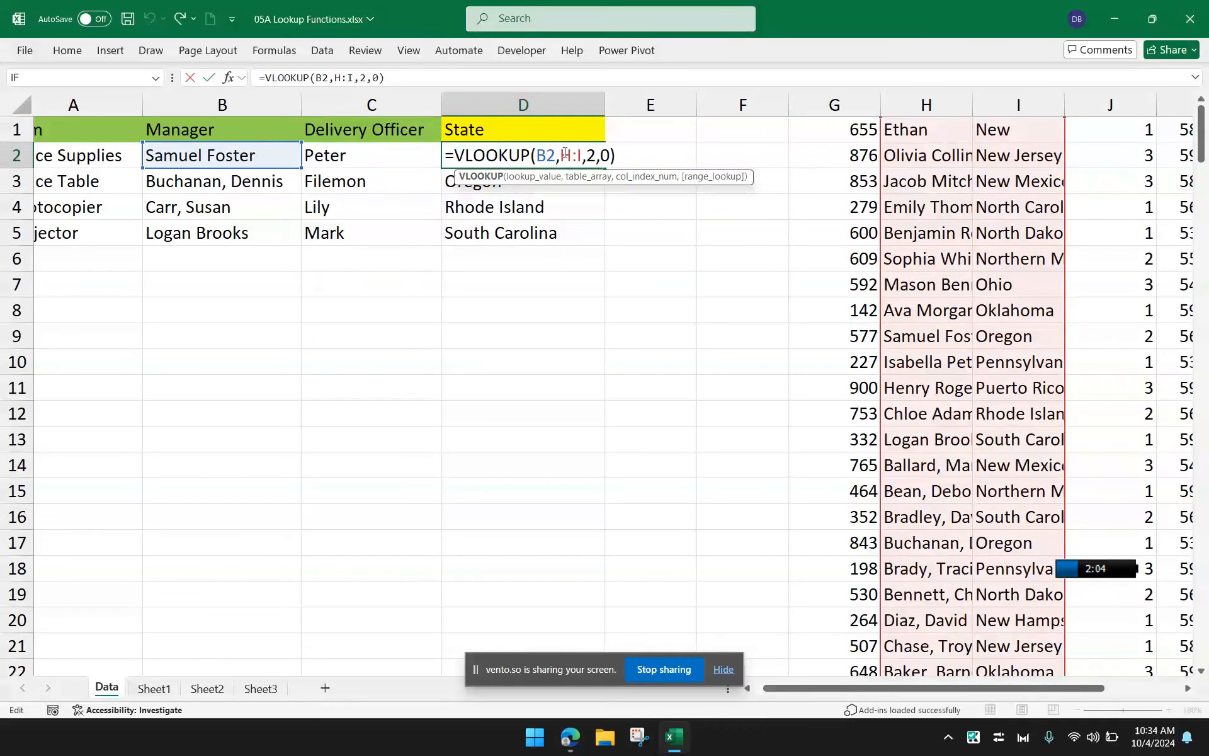
left_click_drag(565, 153, 583, 153)
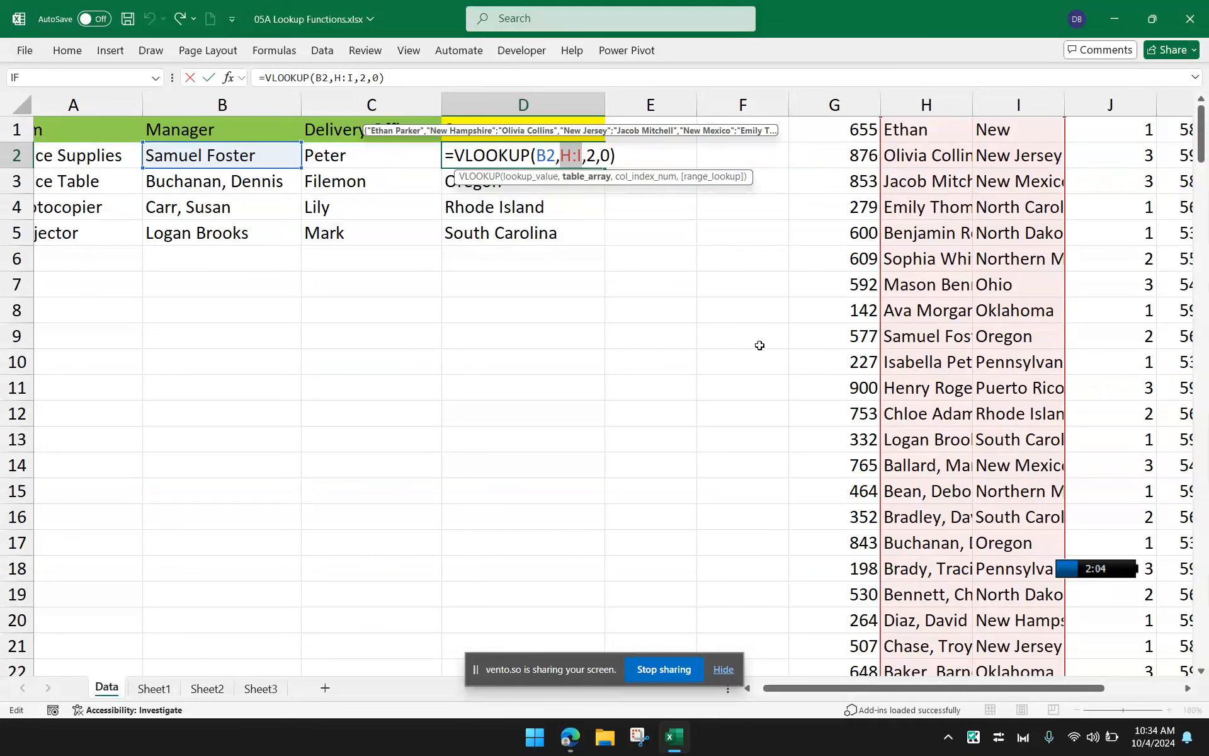
key("BackSpace")
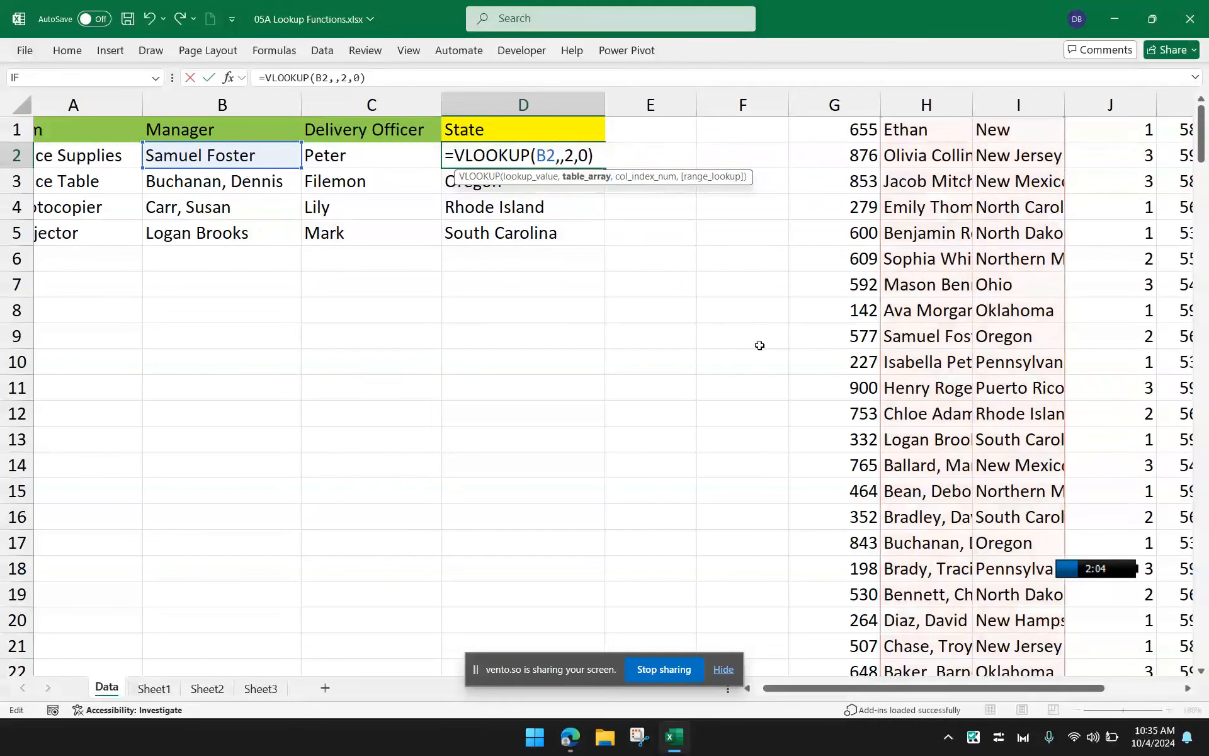
key("ctrl+v")
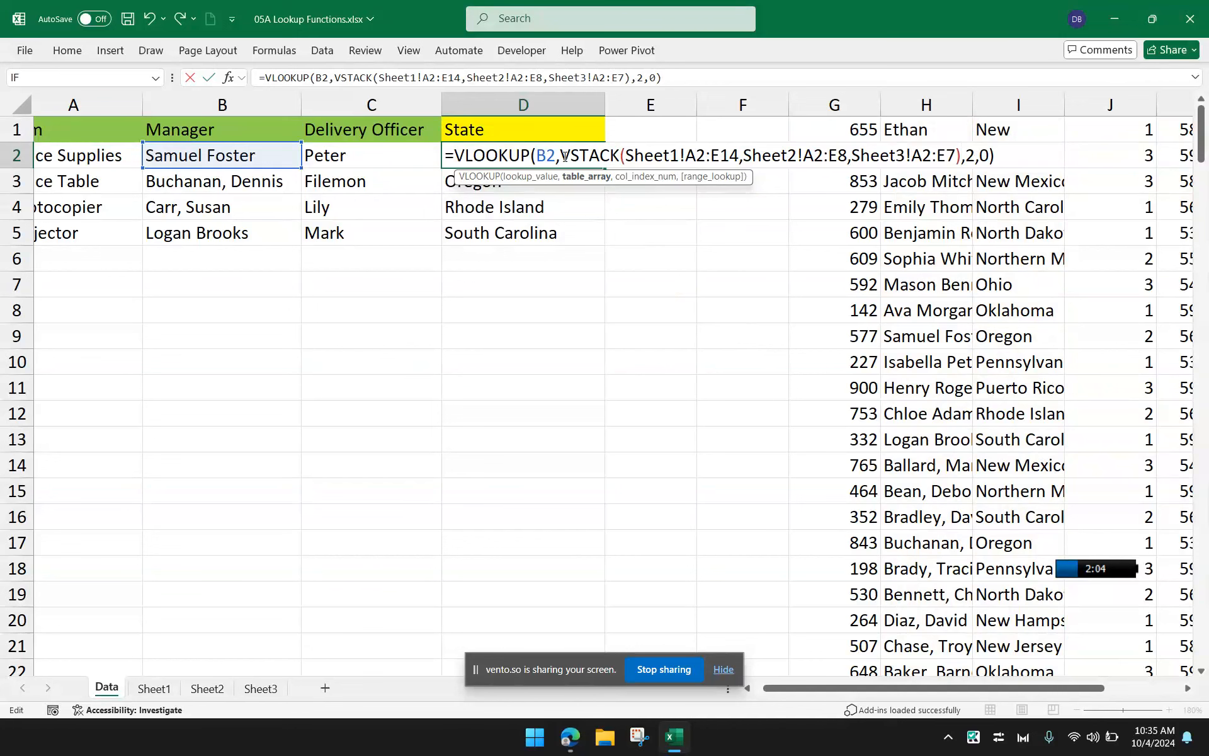
left_click_drag(563, 155, 959, 169)
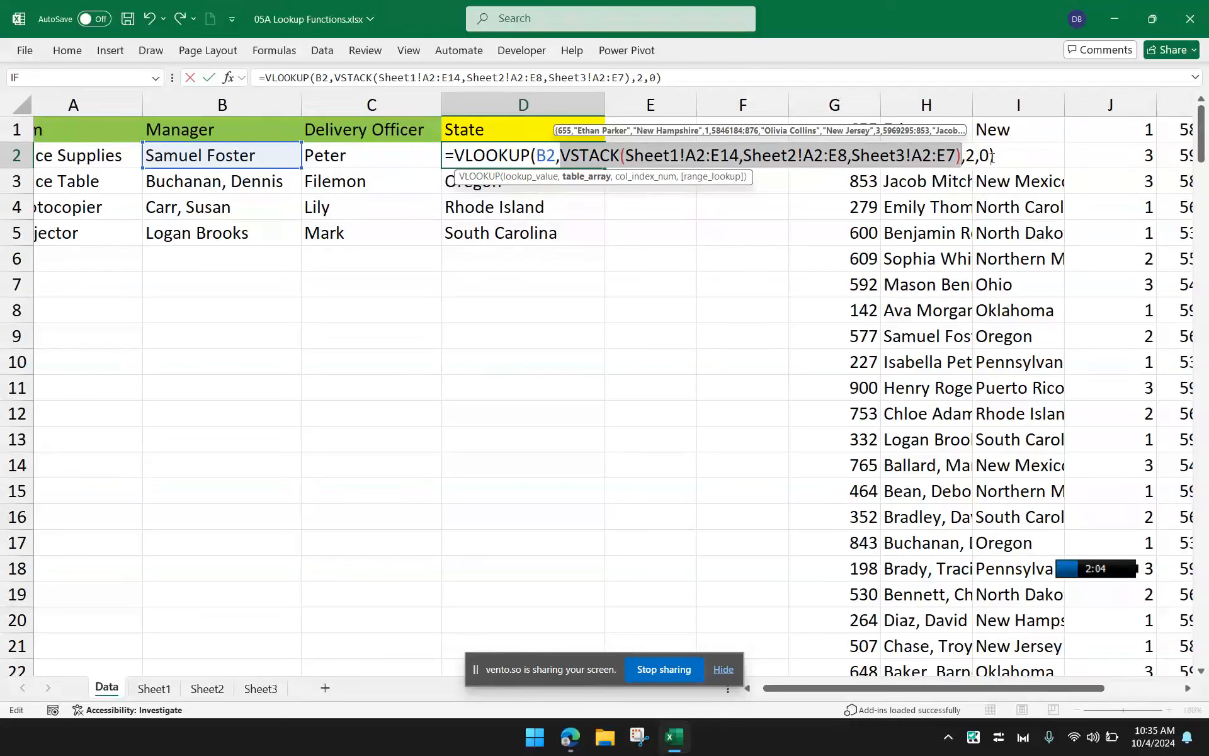
left_click(1012, 159)
key("Return")
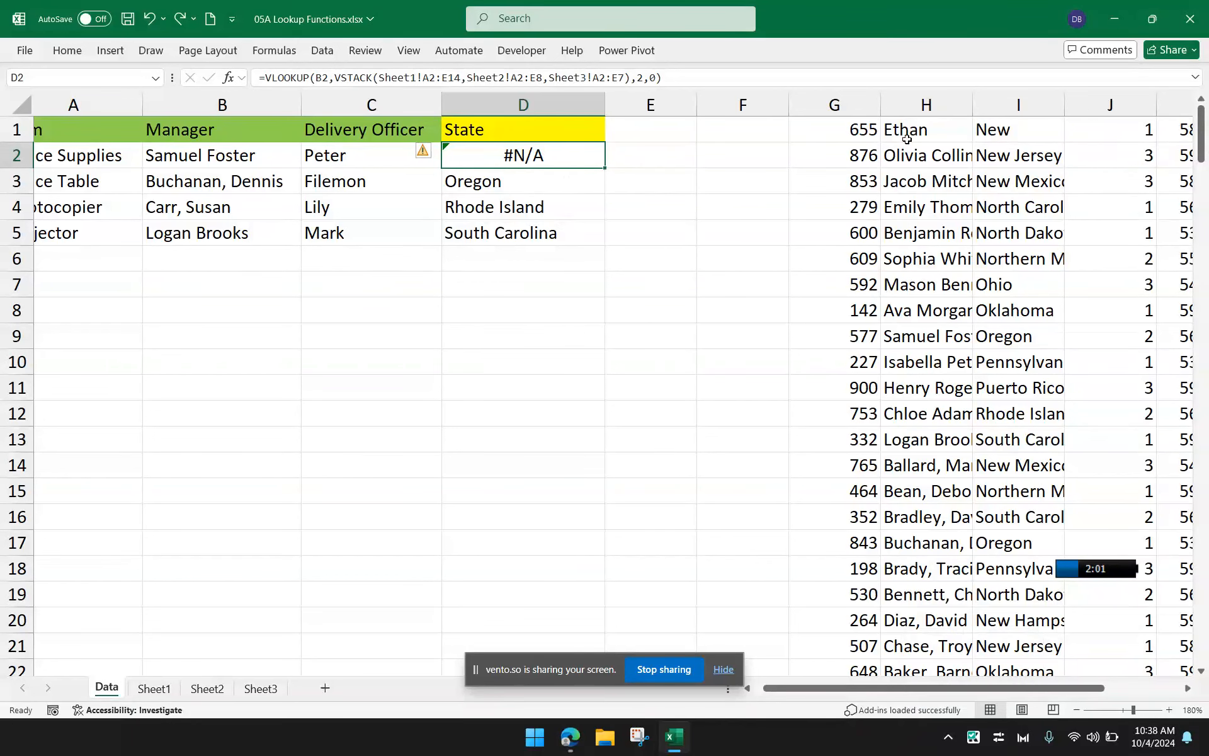
Check the stacked ranges in G1 and the source sheets' column order against the lookup value in B2 and the D2 formula
left_click(842, 125)
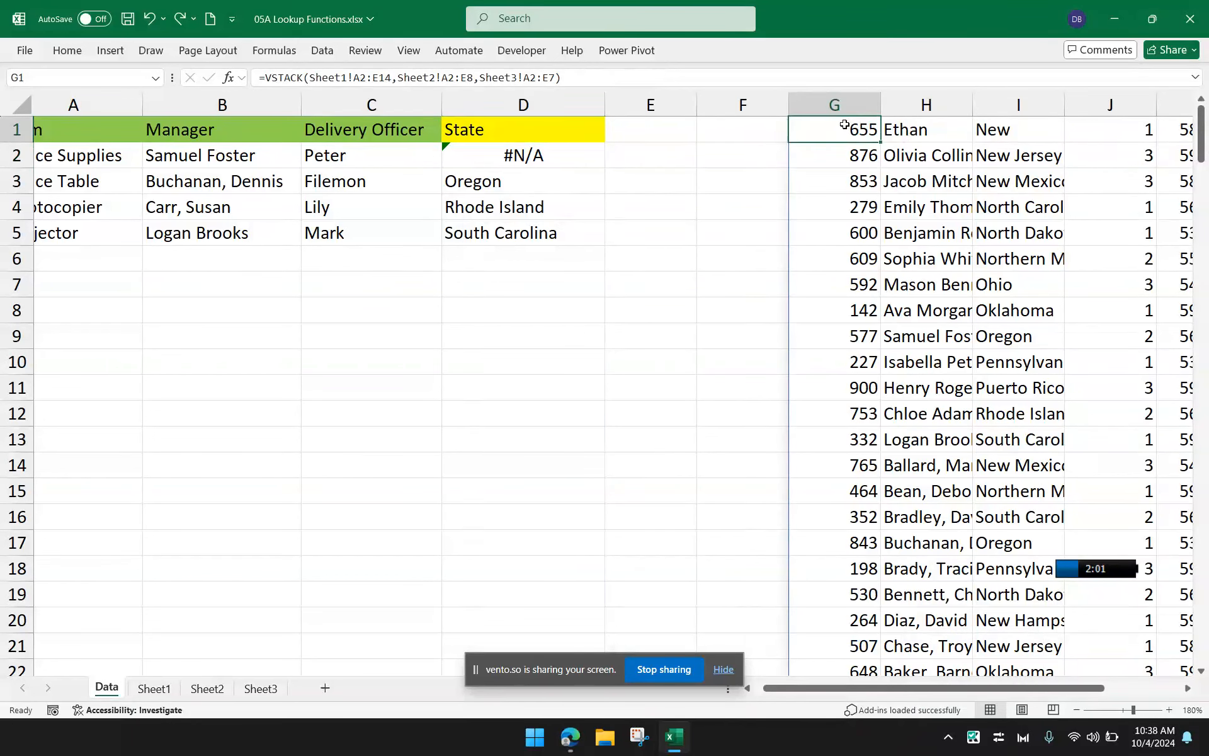
left_click(151, 688)
left_click(207, 689)
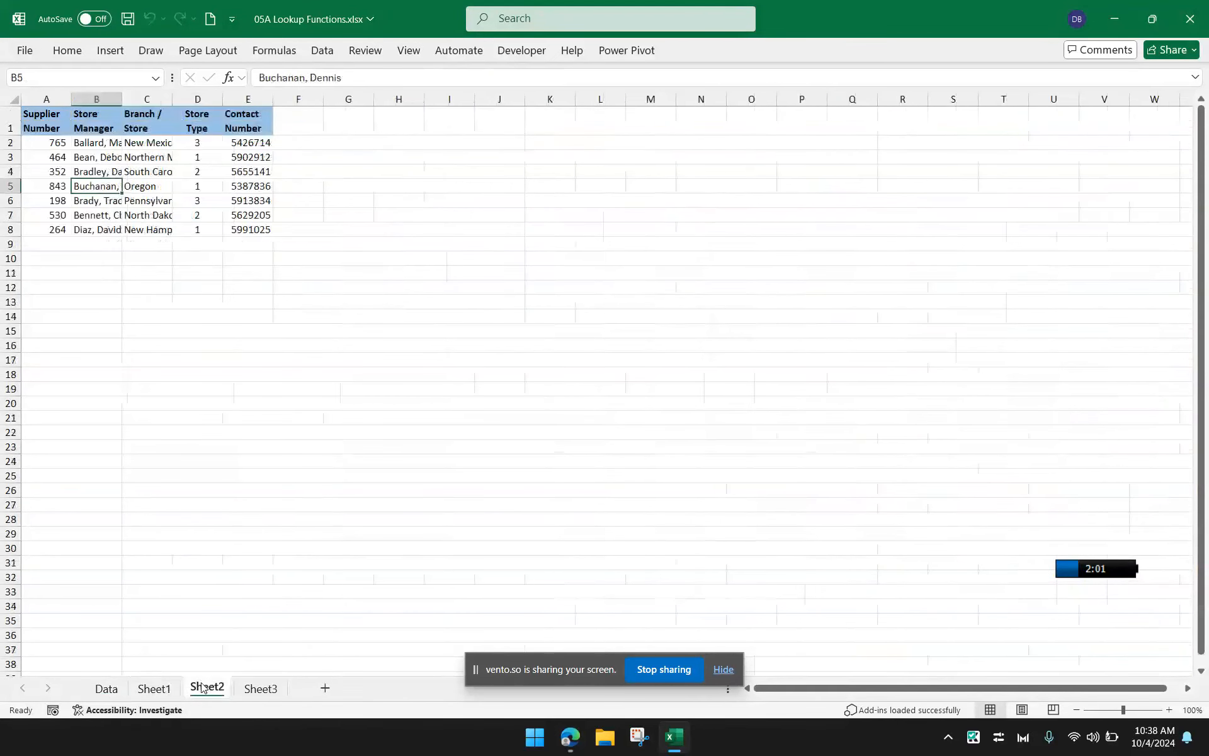
left_click(249, 689)
left_click(117, 689)
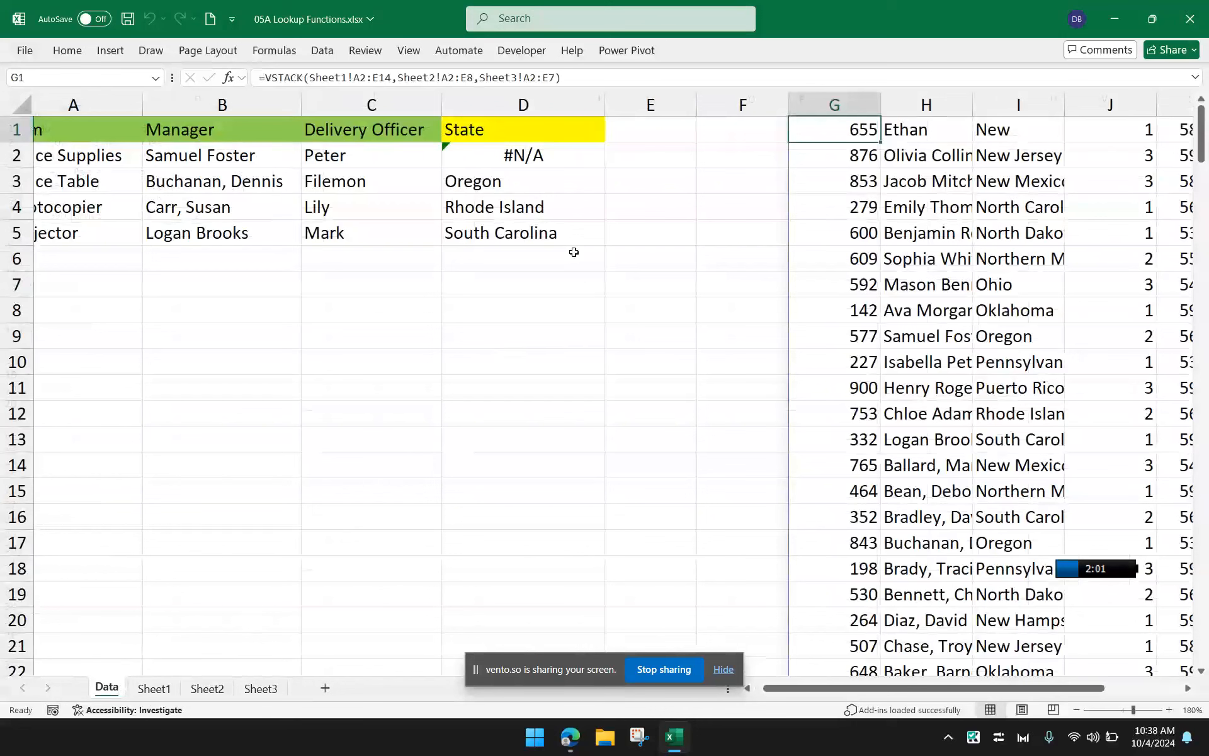
left_click(244, 153)
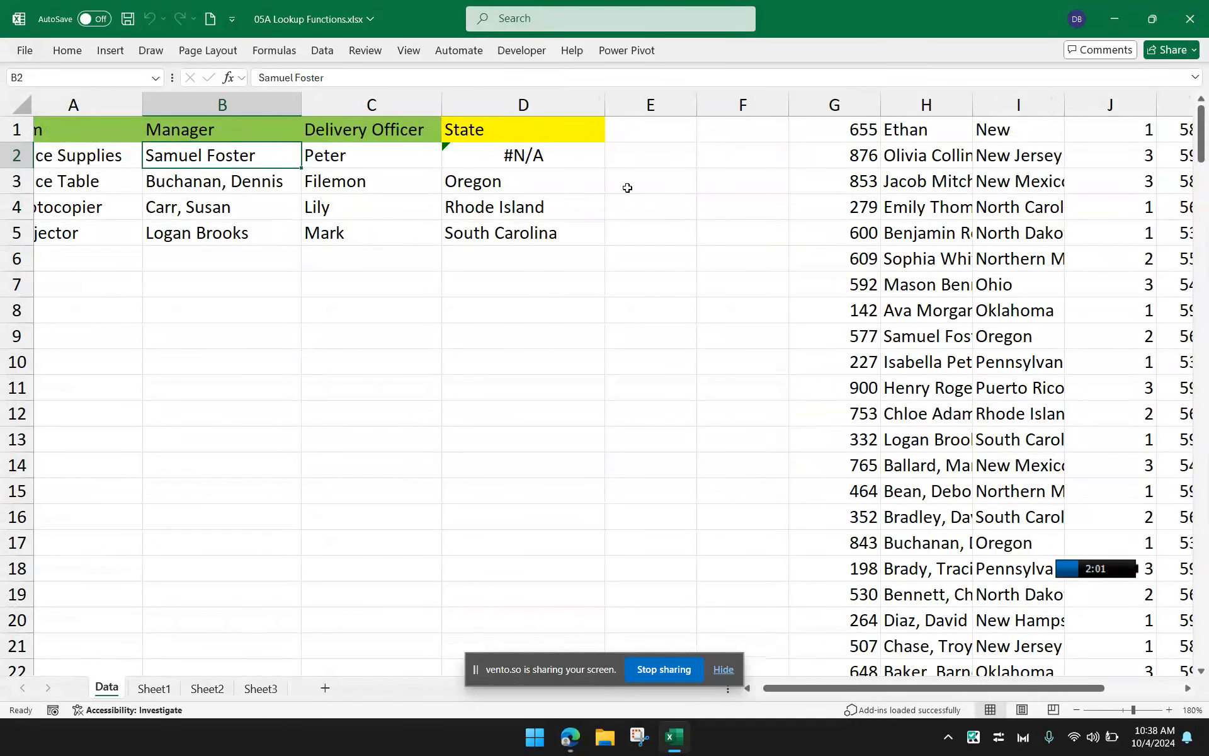
left_click(570, 156)
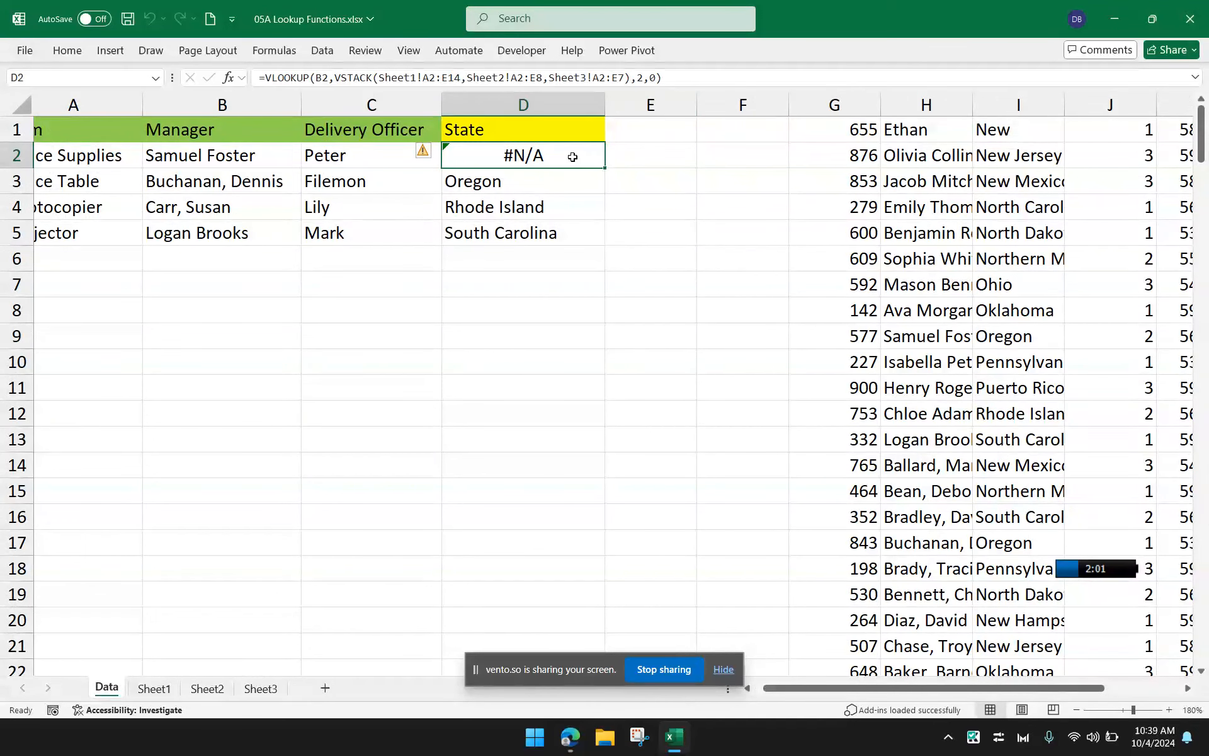
Change the D2 VSTACK ranges to Sheet1!B2:E14, Sheet2!B2:E8 and Sheet3!B2:E7, and fill the formula down to D5
double_click(572, 157)
left_click(691, 156)
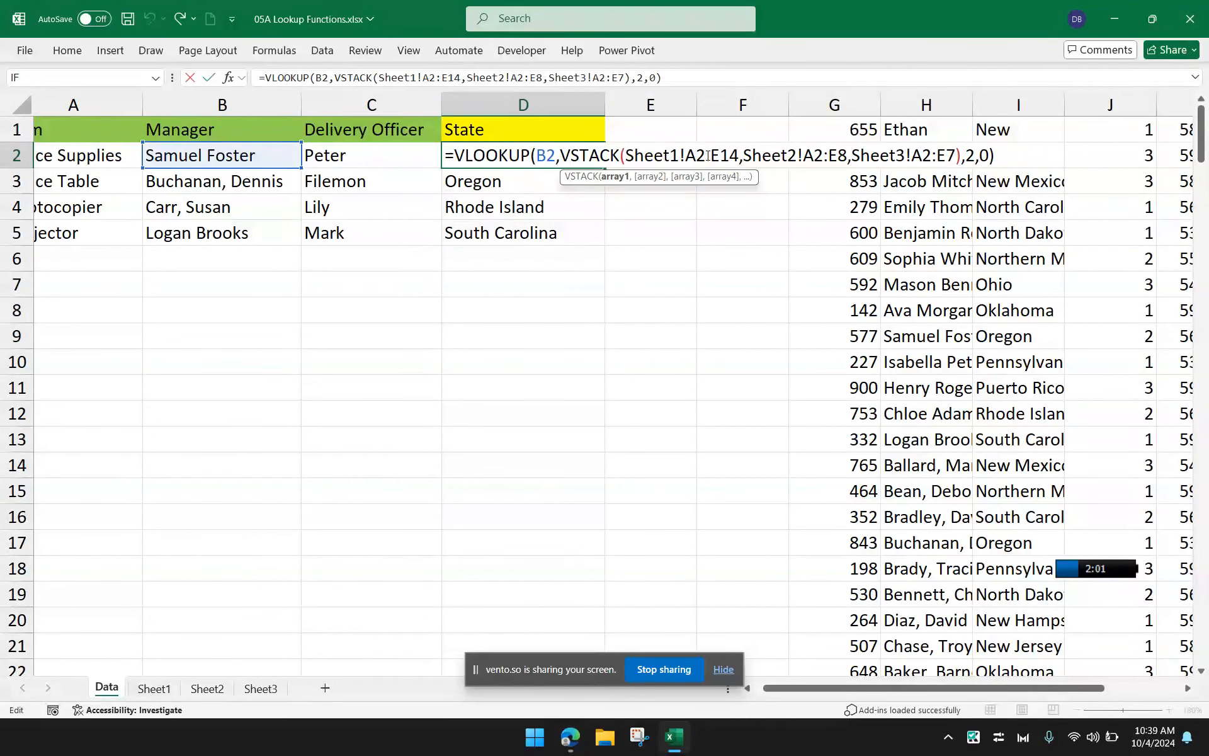
left_click_drag(697, 154, 688, 154)
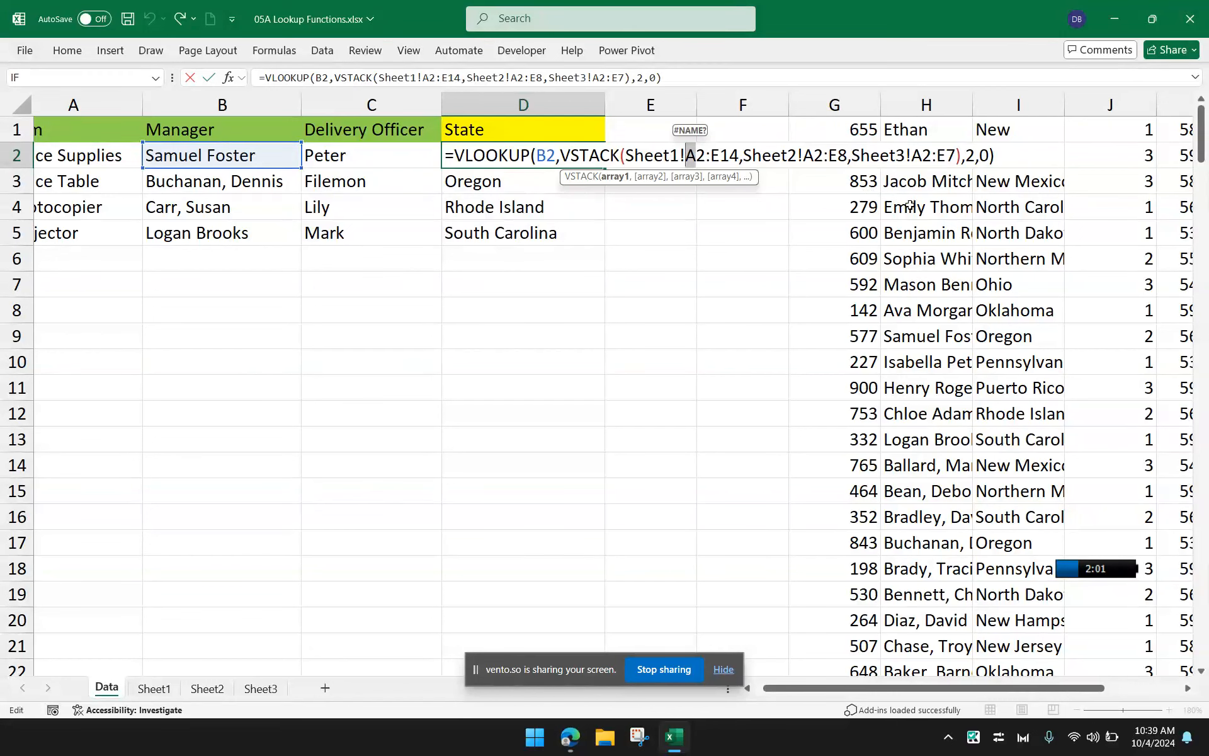
type("B")
left_click_drag(815, 156, 807, 157)
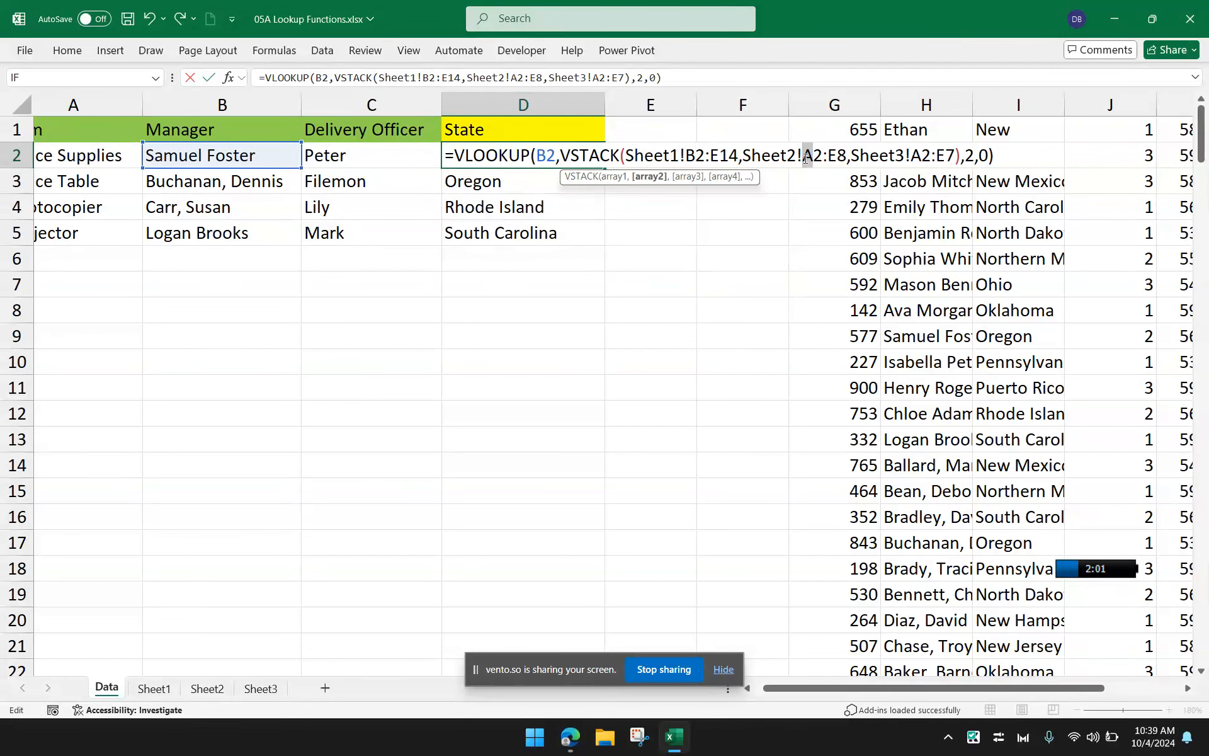
type("B")
left_click_drag(923, 155, 905, 156)
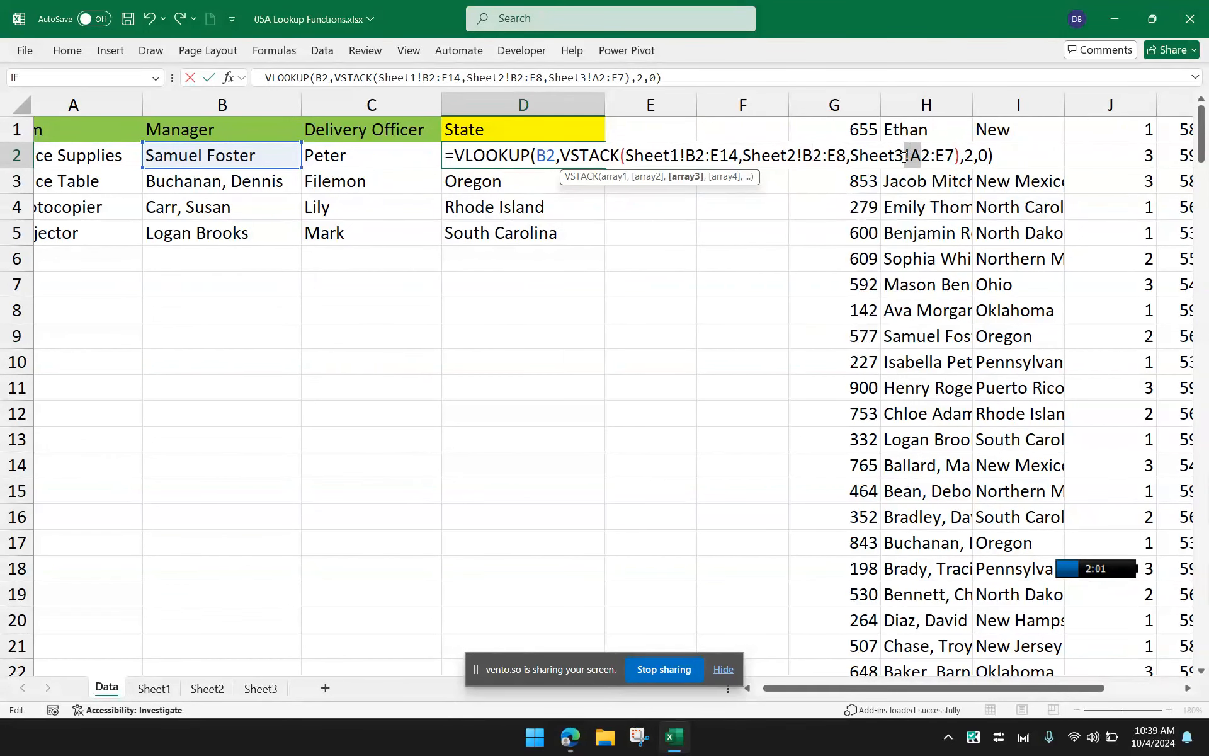
type("B")
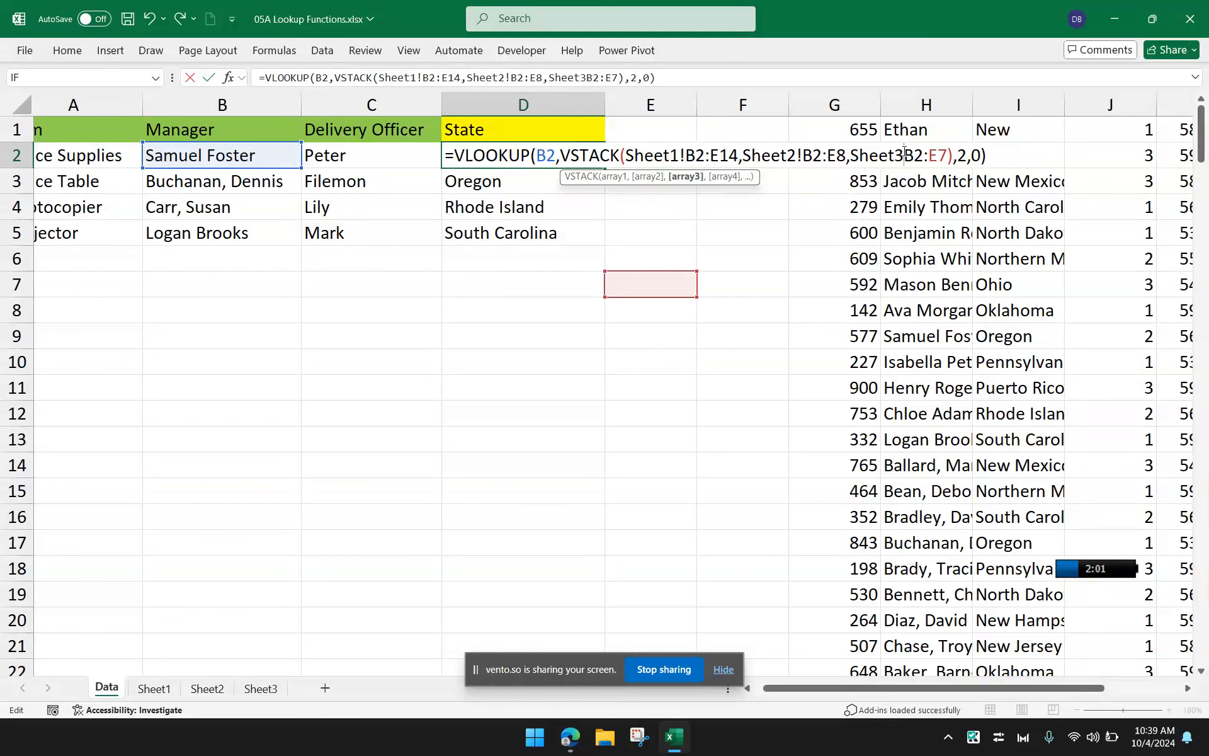
left_click(904, 156)
type("!")
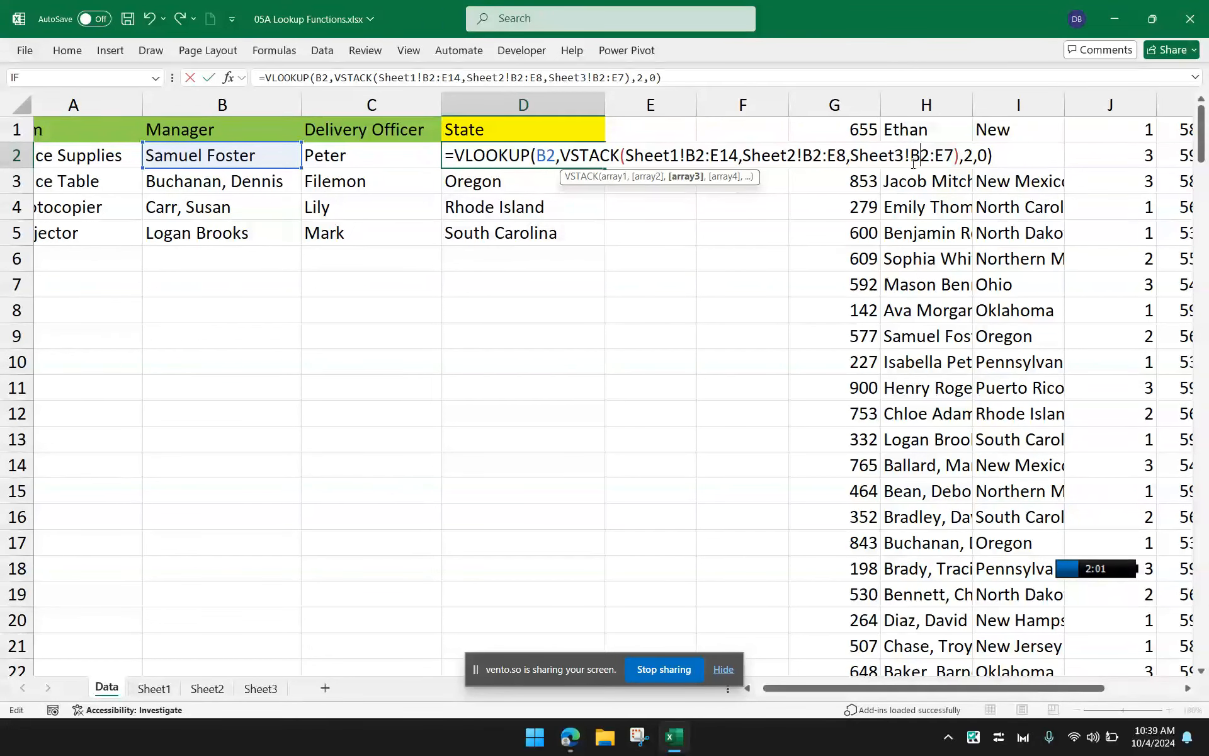
key("Return")
left_click(580, 161)
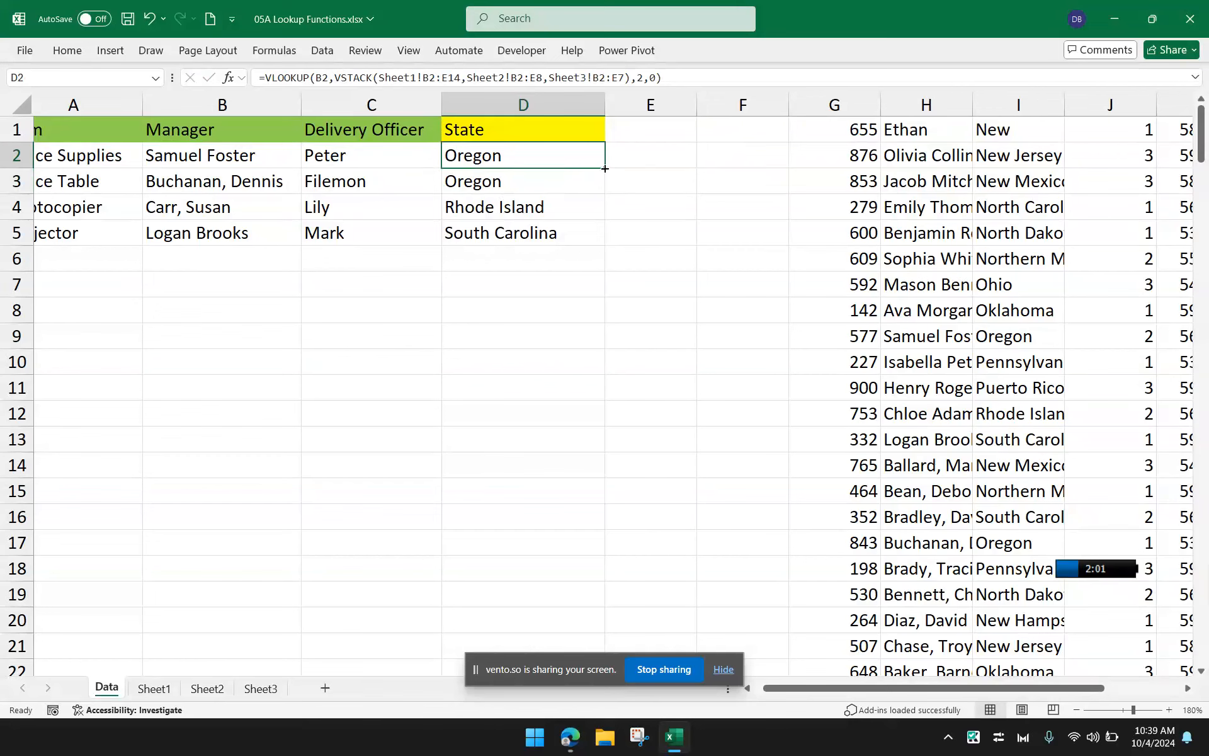
double_click(604, 168)
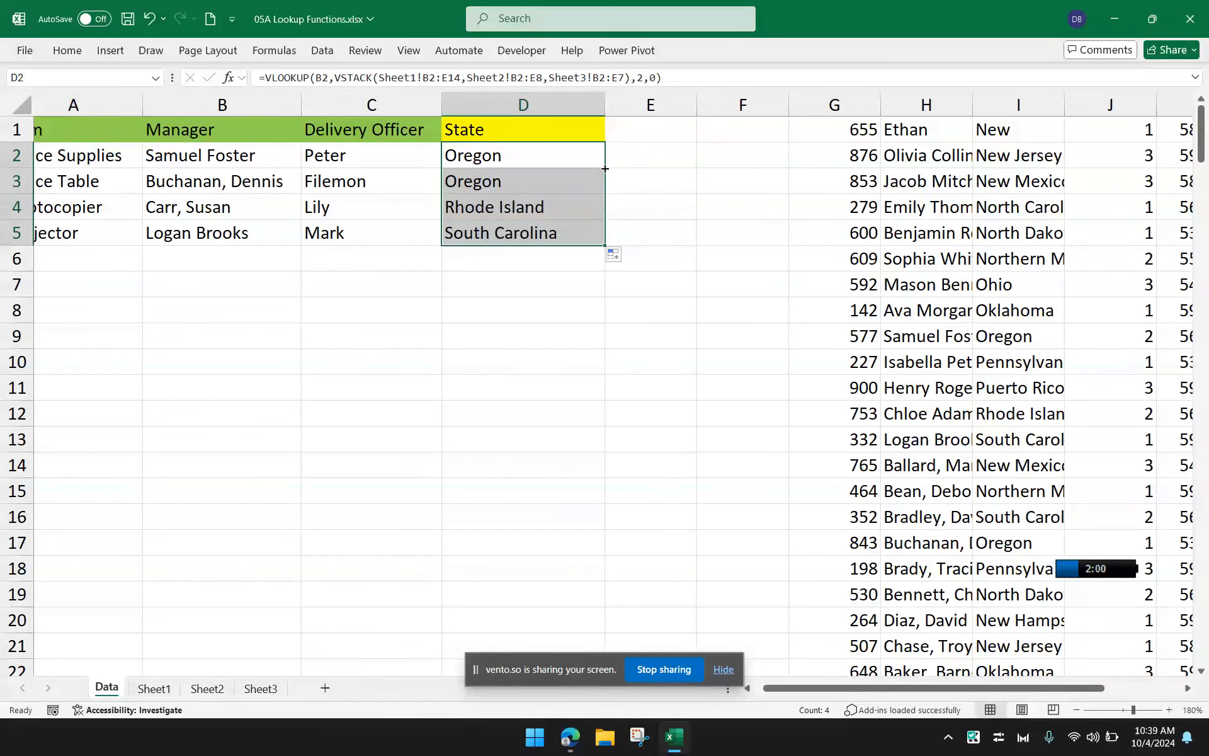
Compare the VSTACK range references in the D2 and D3 formulas to see how they shift when filled down
left_click(588, 152)
double_click(588, 152)
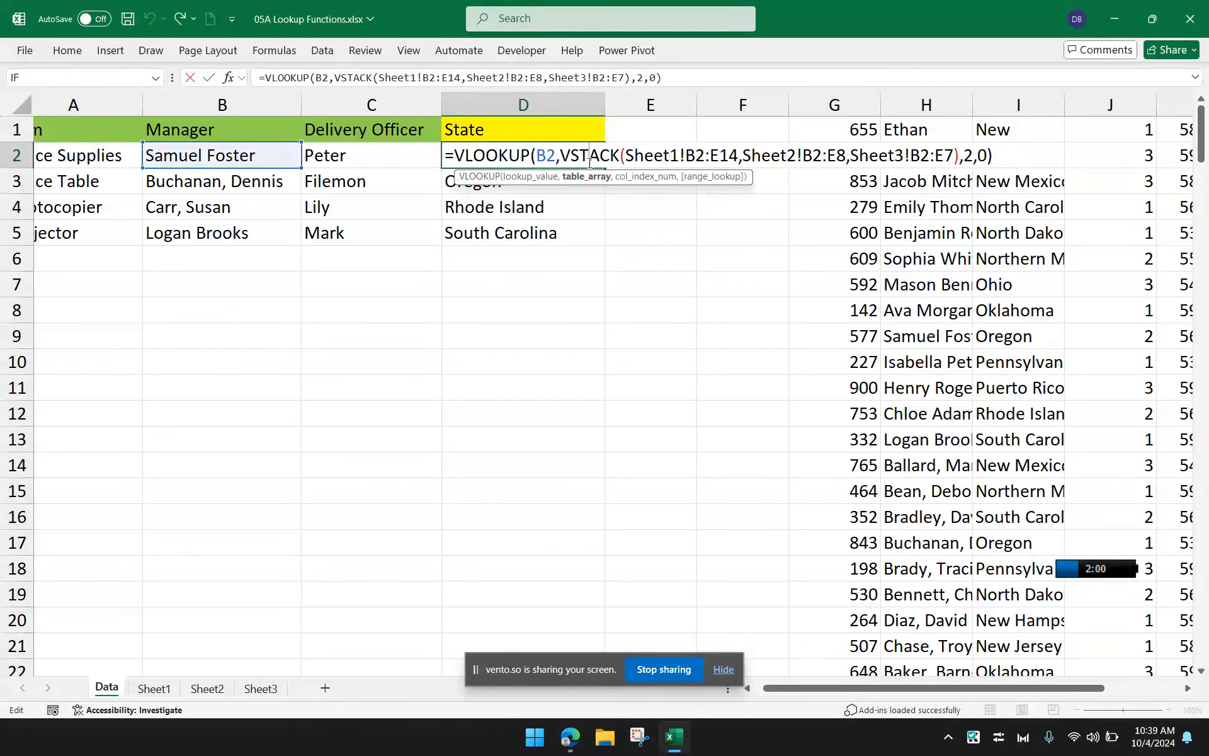
double_click(580, 176)
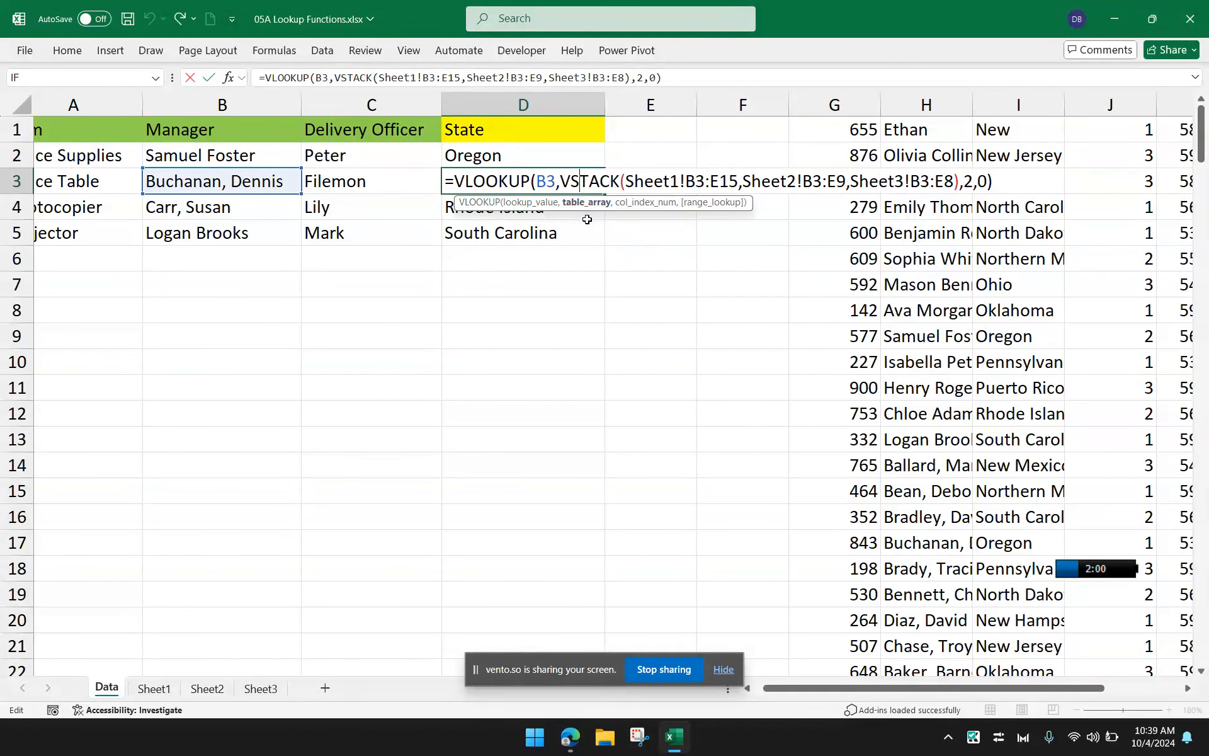
left_click(578, 197)
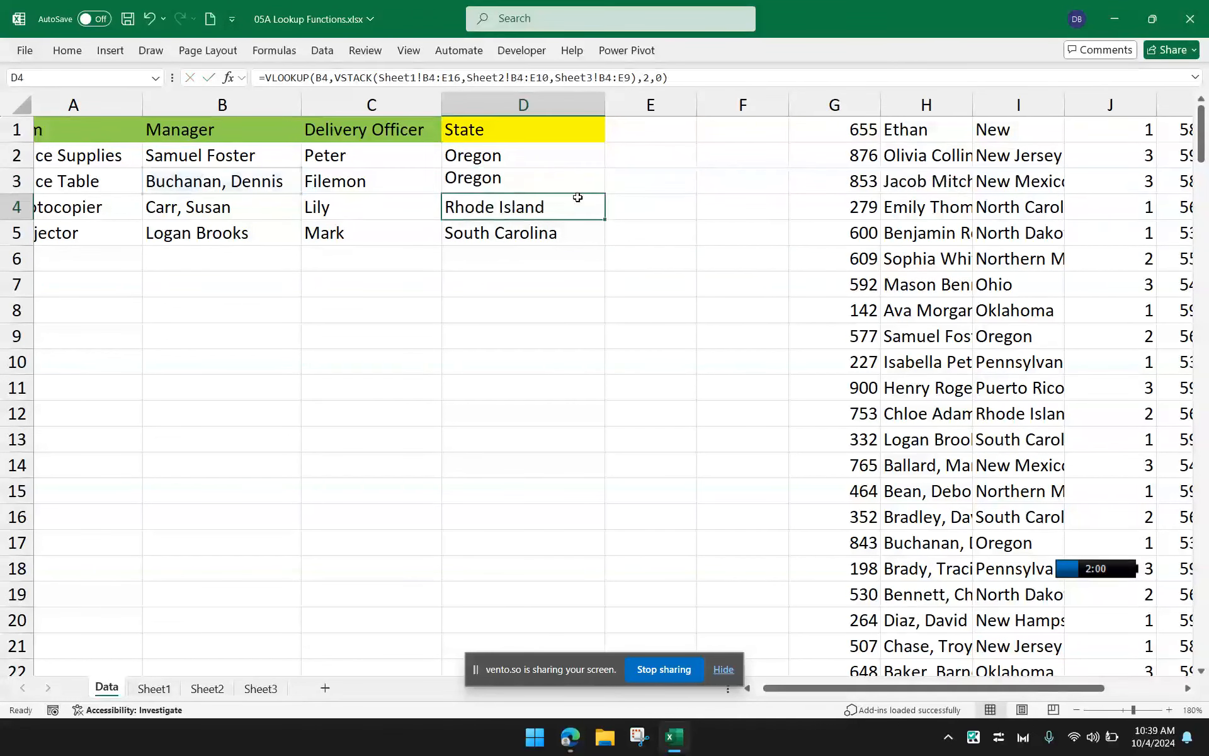
double_click(576, 158)
left_click(578, 179)
double_click(578, 178)
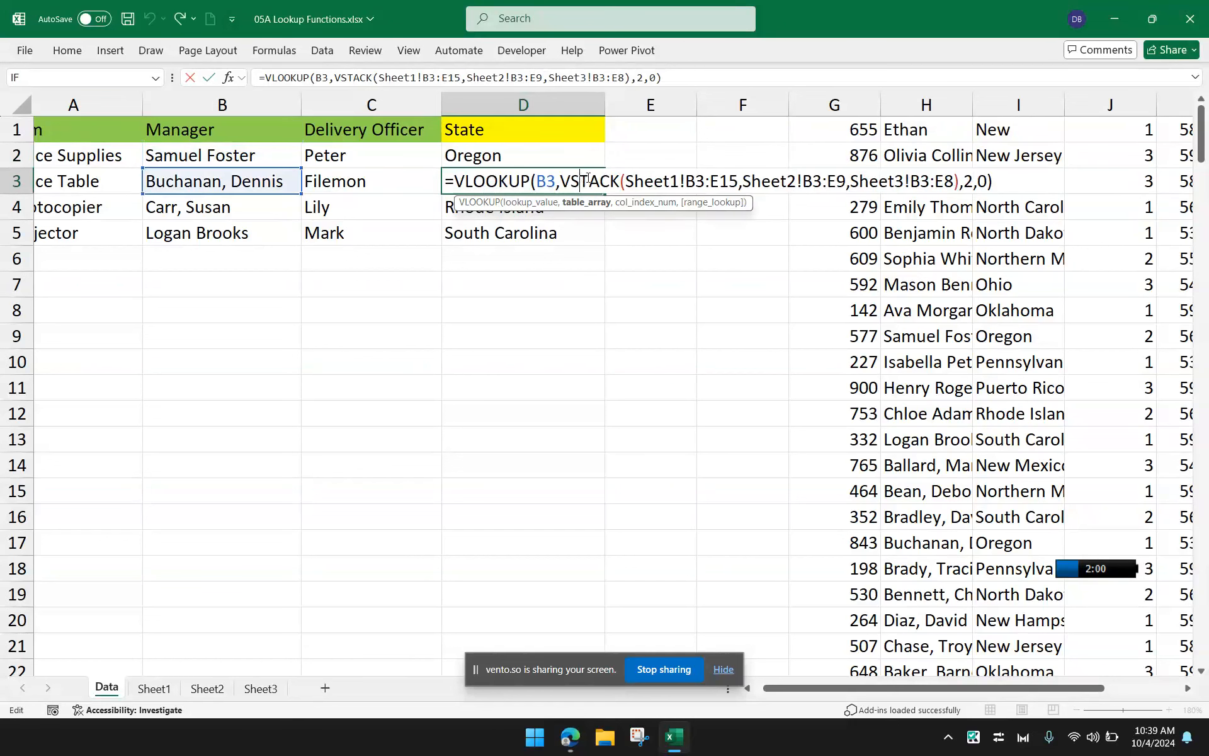
left_click(570, 153)
double_click(570, 152)
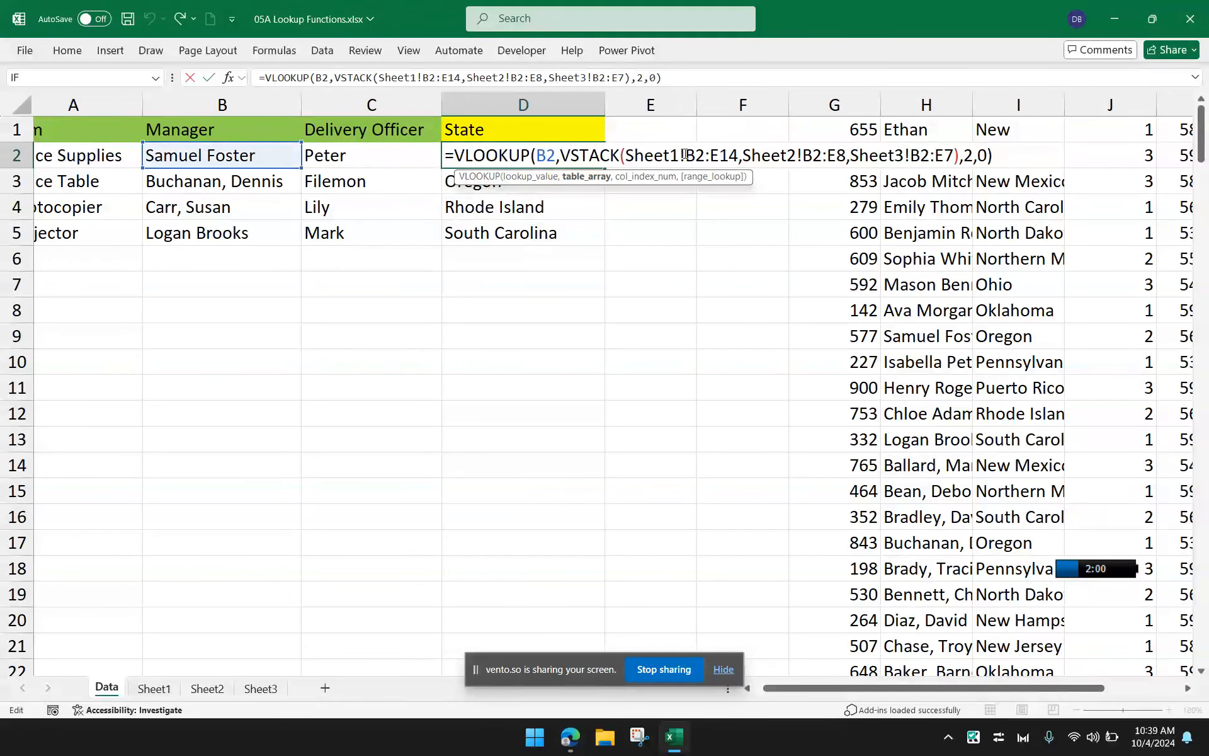
left_click_drag(685, 155, 743, 155)
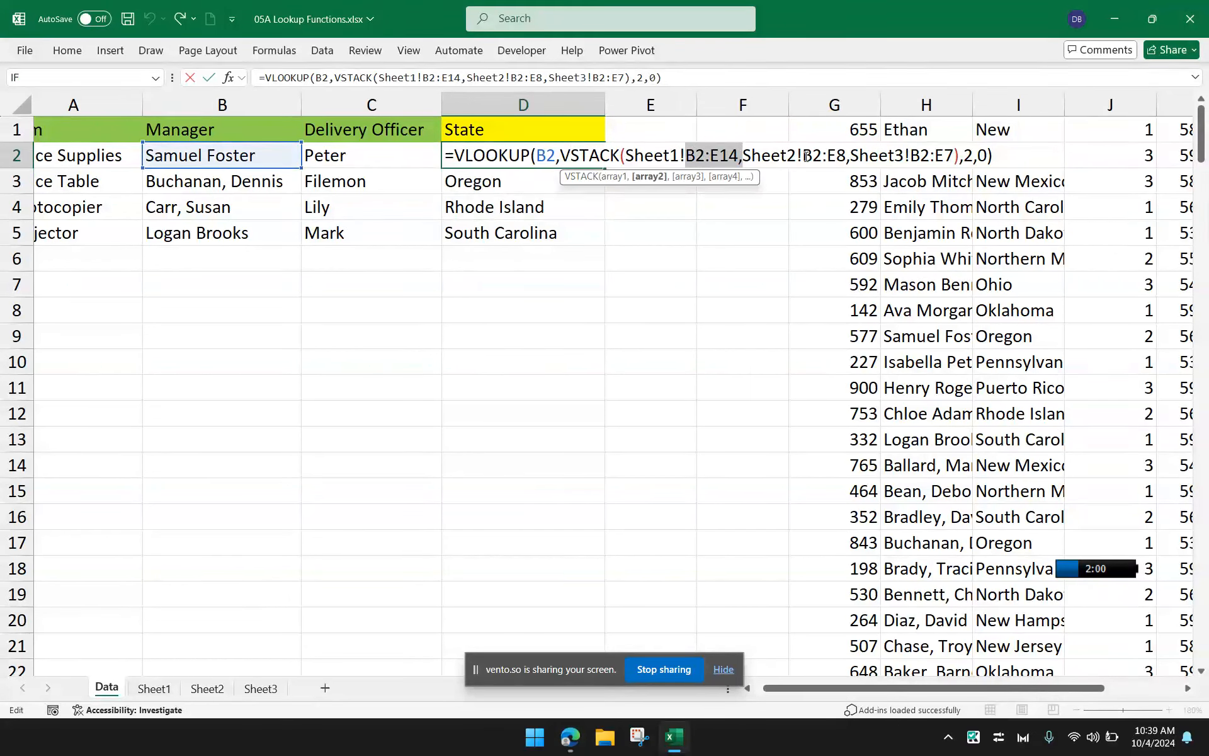
key("Return")
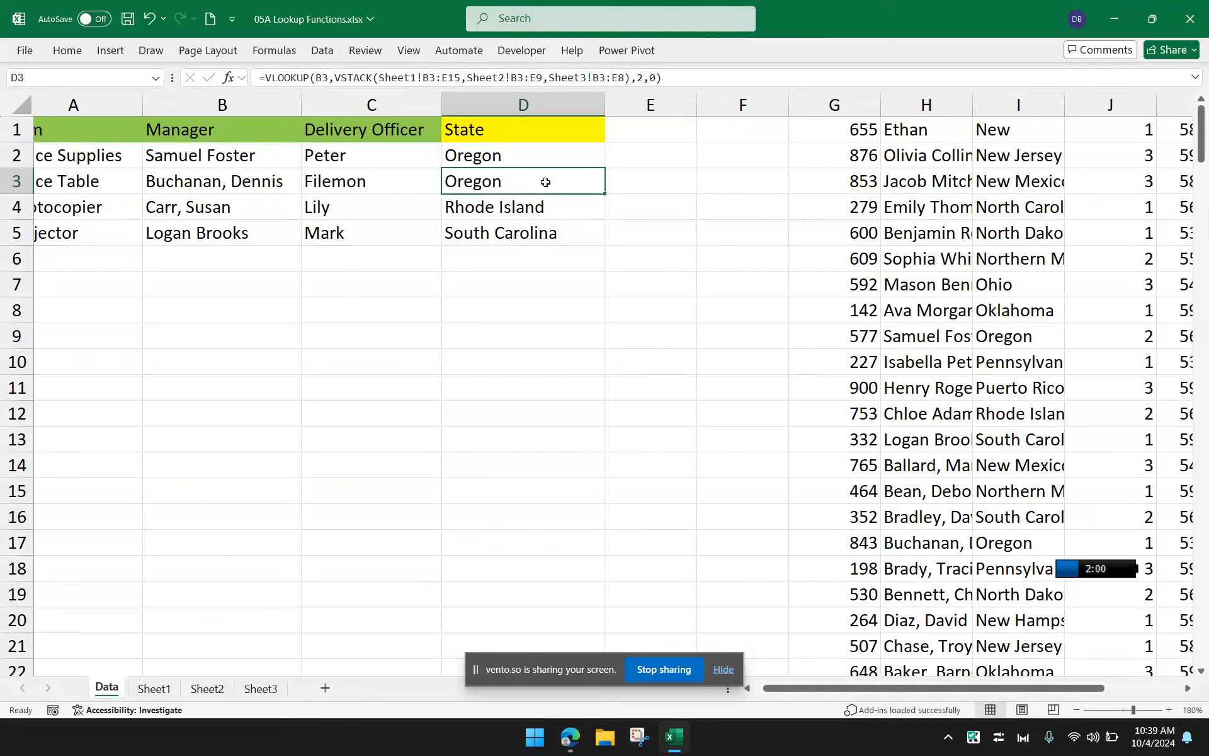
double_click(546, 182)
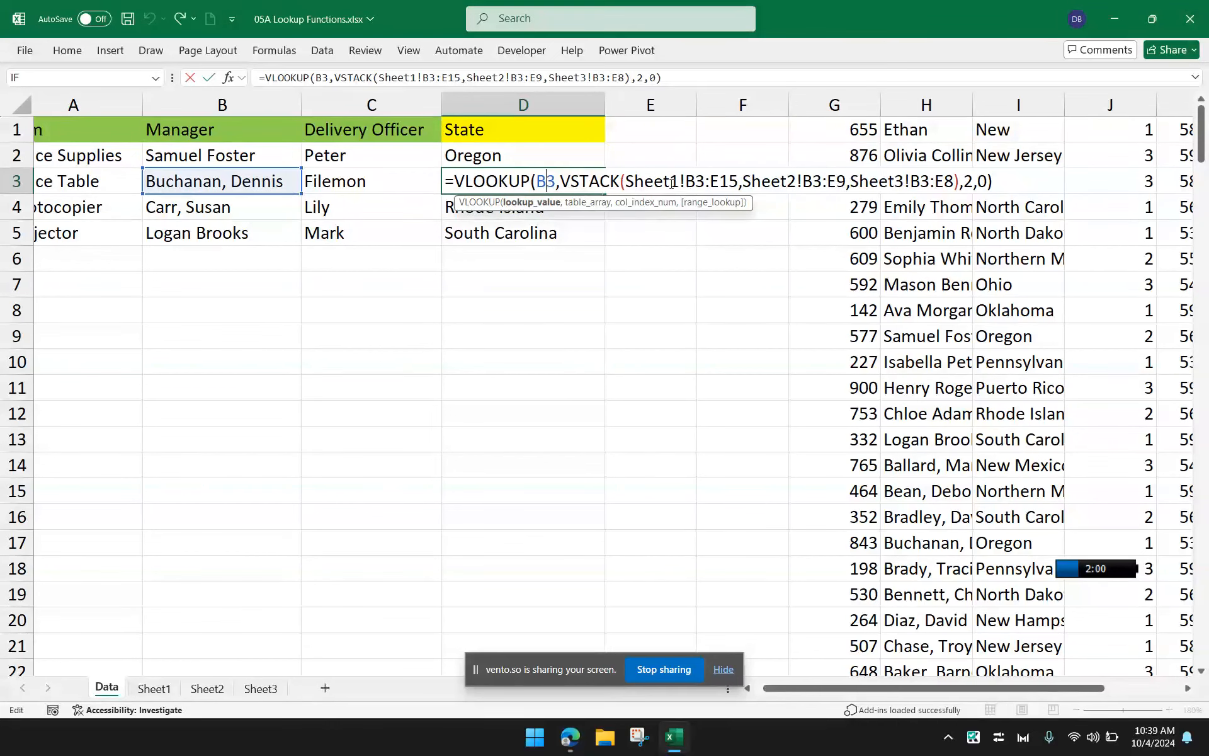
double_click(703, 181)
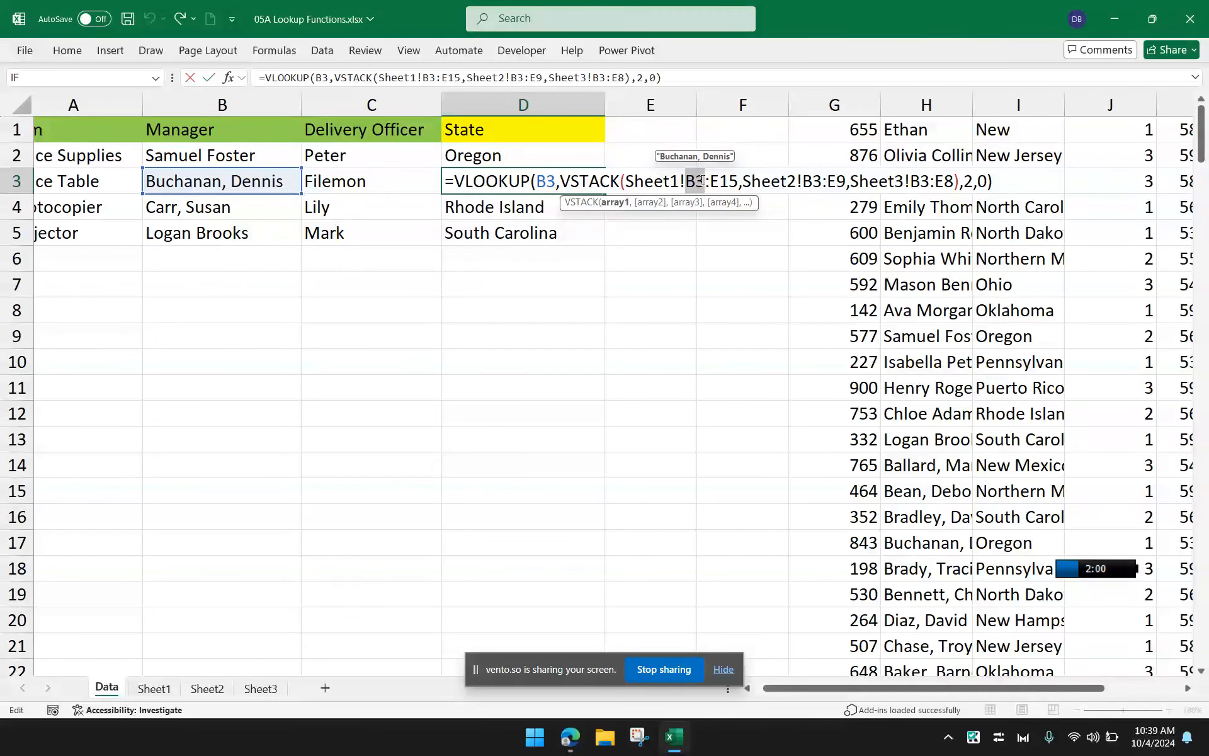
key("Return")
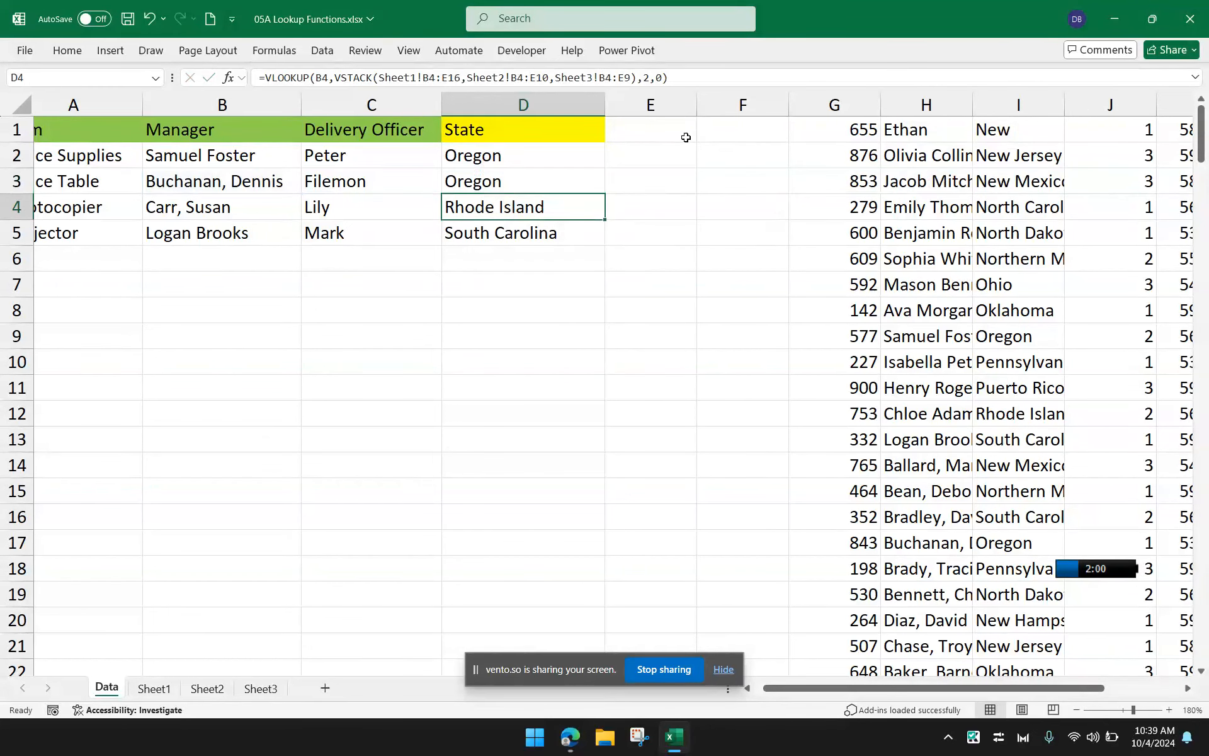
Make the VSTACK ranges in D2 absolute as Sheet1!$B$2:$E$14, Sheet2!$B$2:$E$8 and Sheet3!$B$2:$E$7, and fill the formula down to D5
double_click(573, 157)
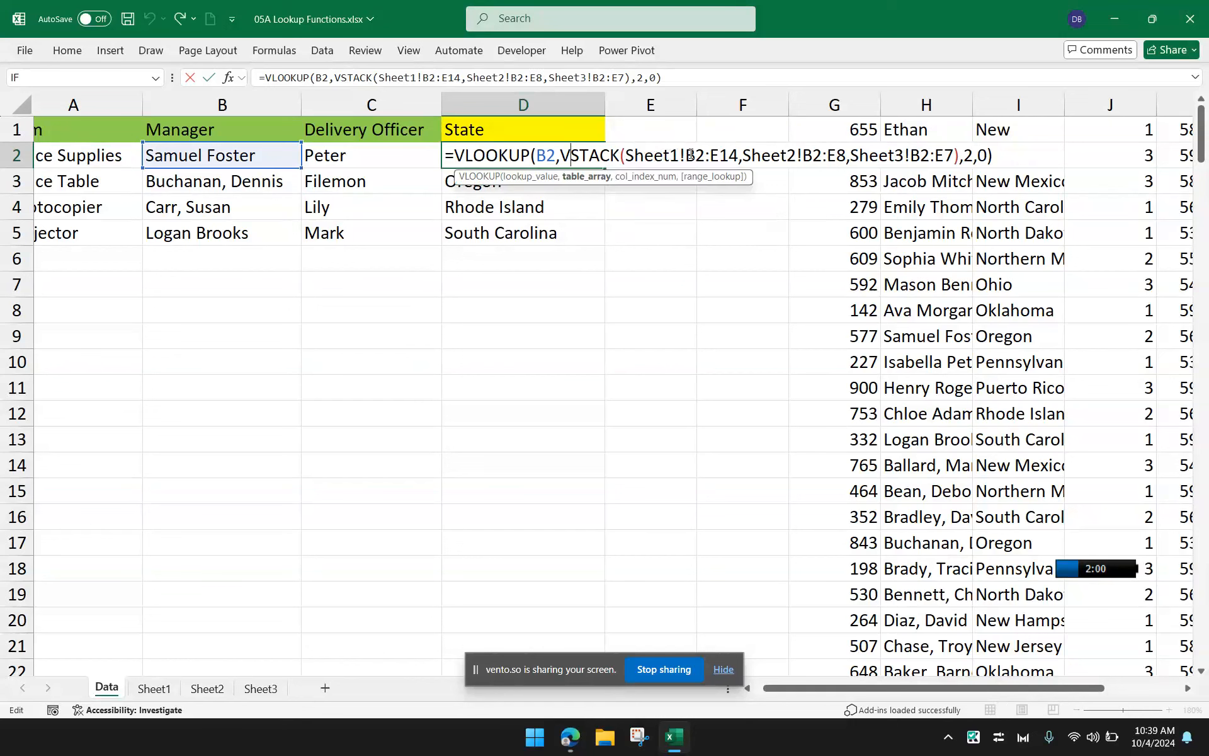
left_click_drag(687, 155, 738, 155)
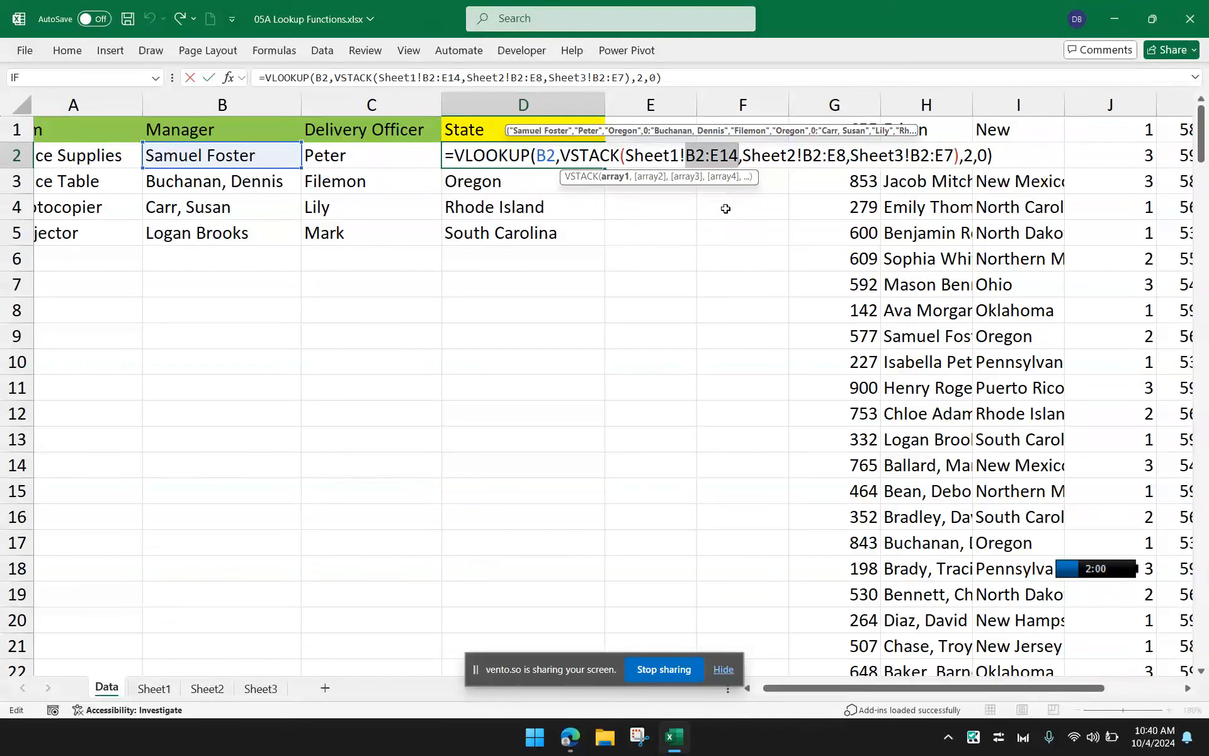
key("F4")
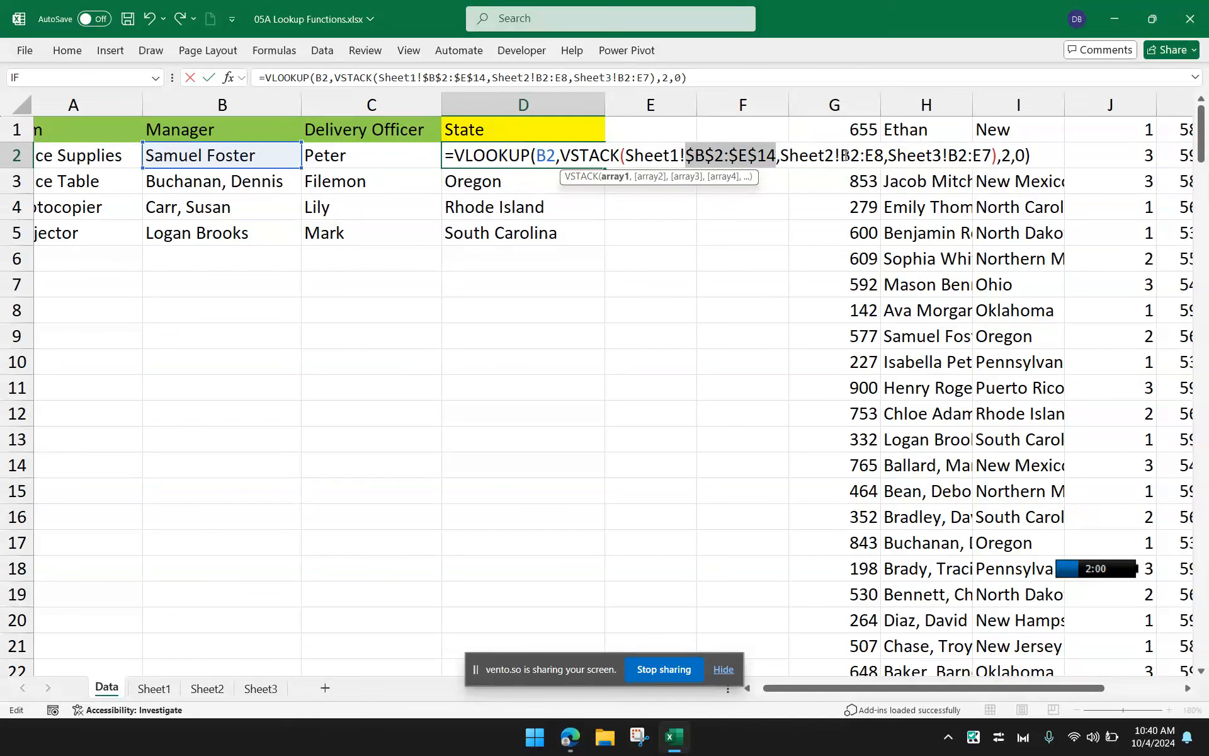
left_click_drag(841, 155, 884, 155)
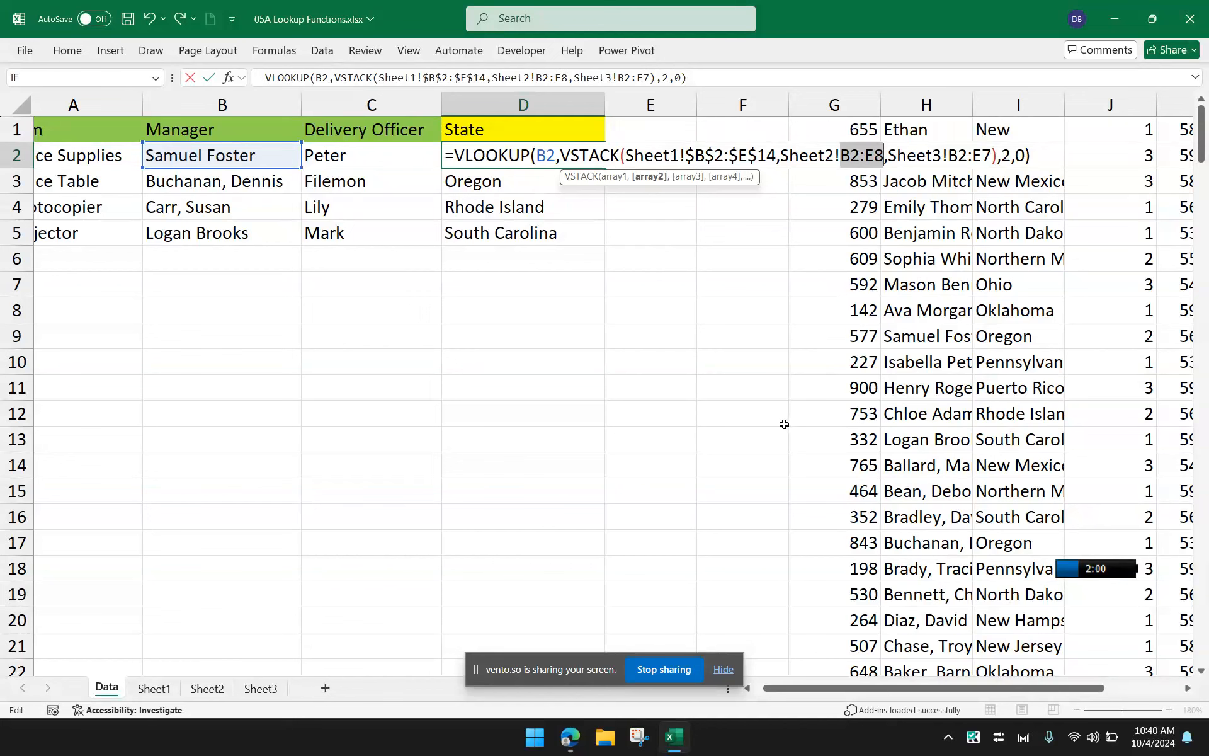
key("F4")
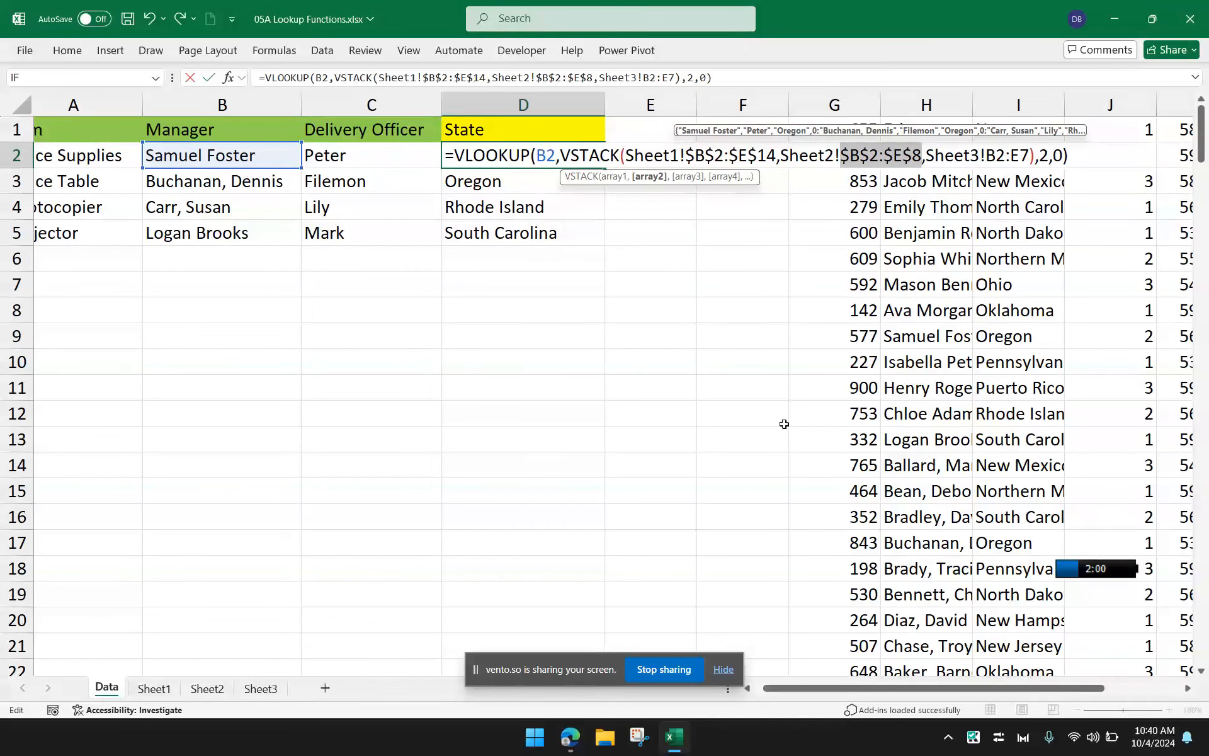
left_click_drag(986, 155, 1026, 155)
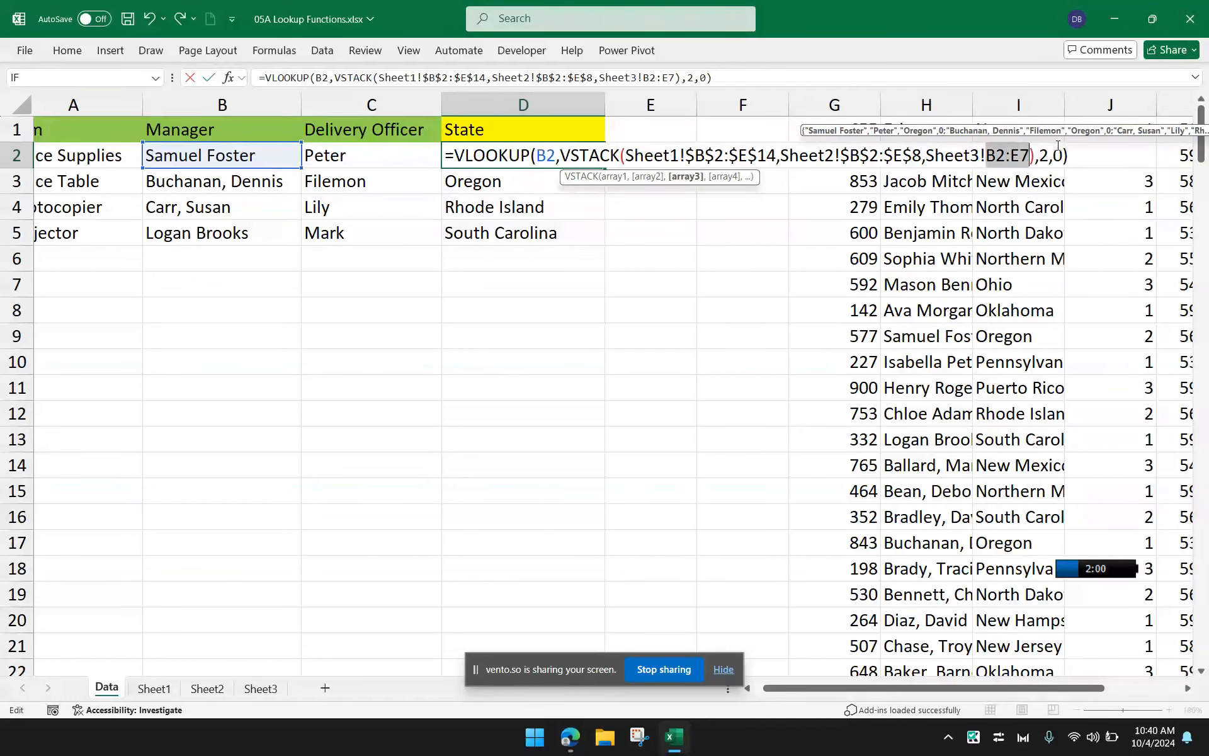
key("F4")
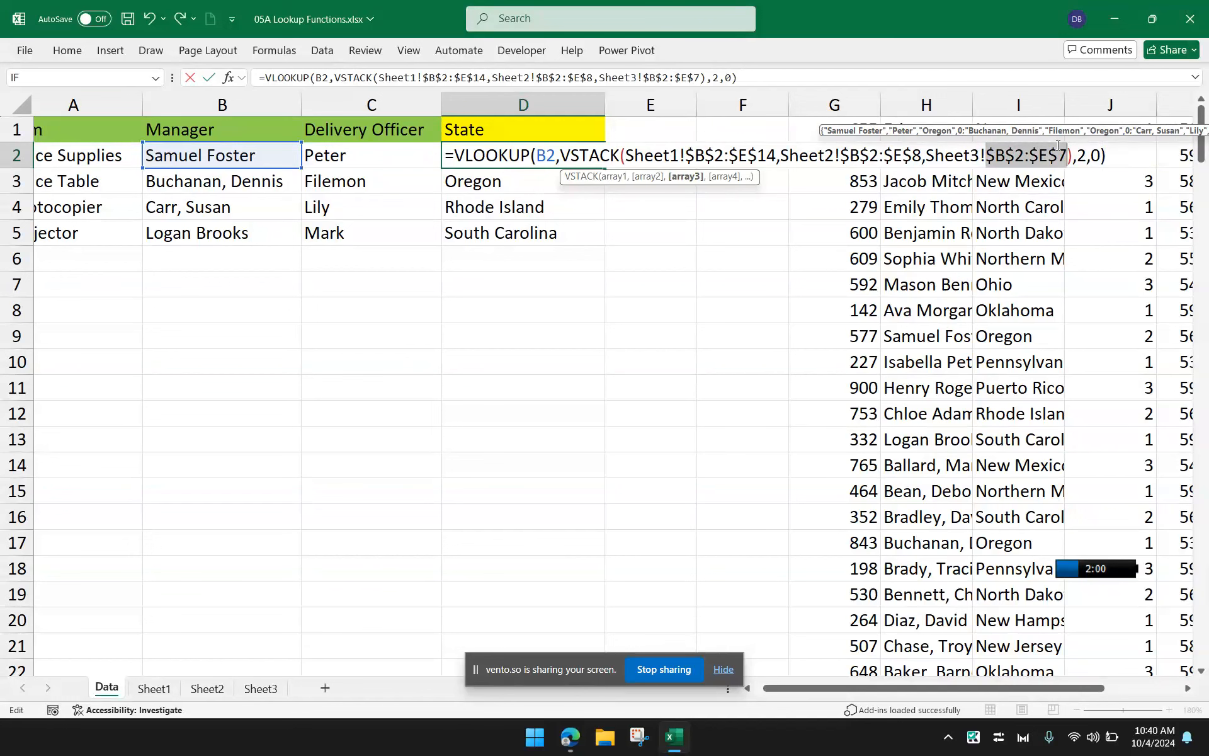
key("Return")
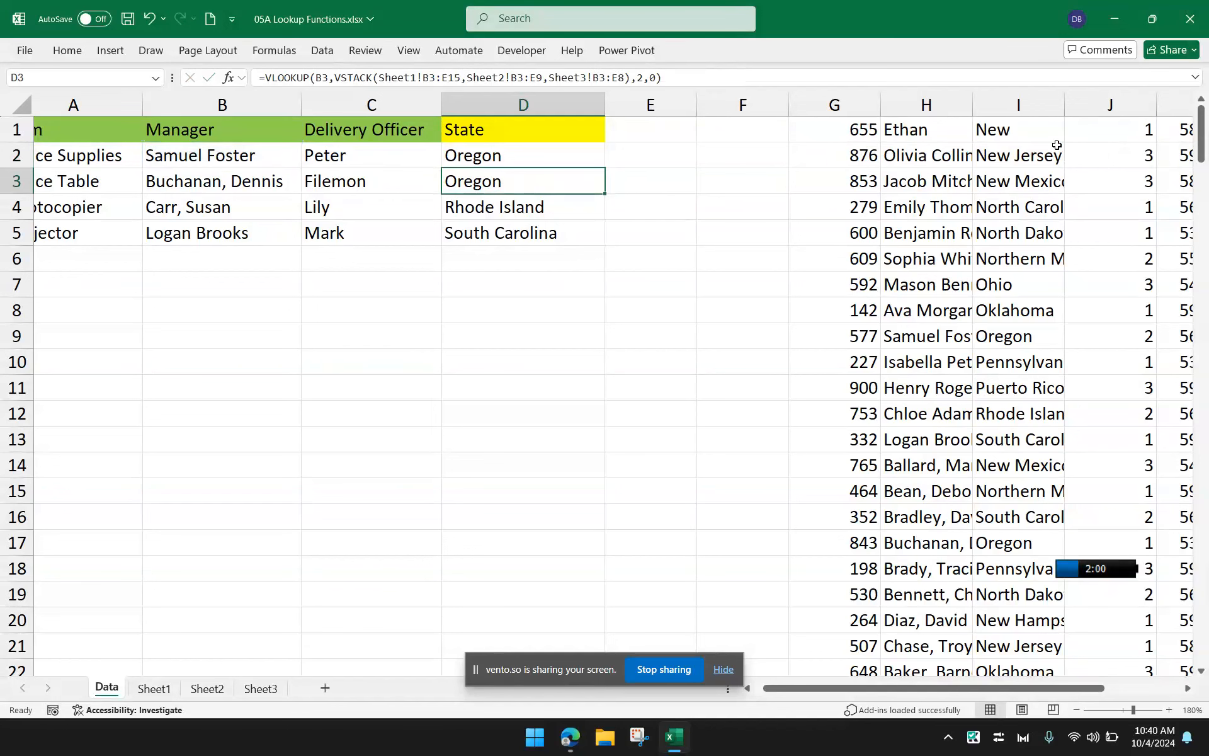
left_click(597, 162)
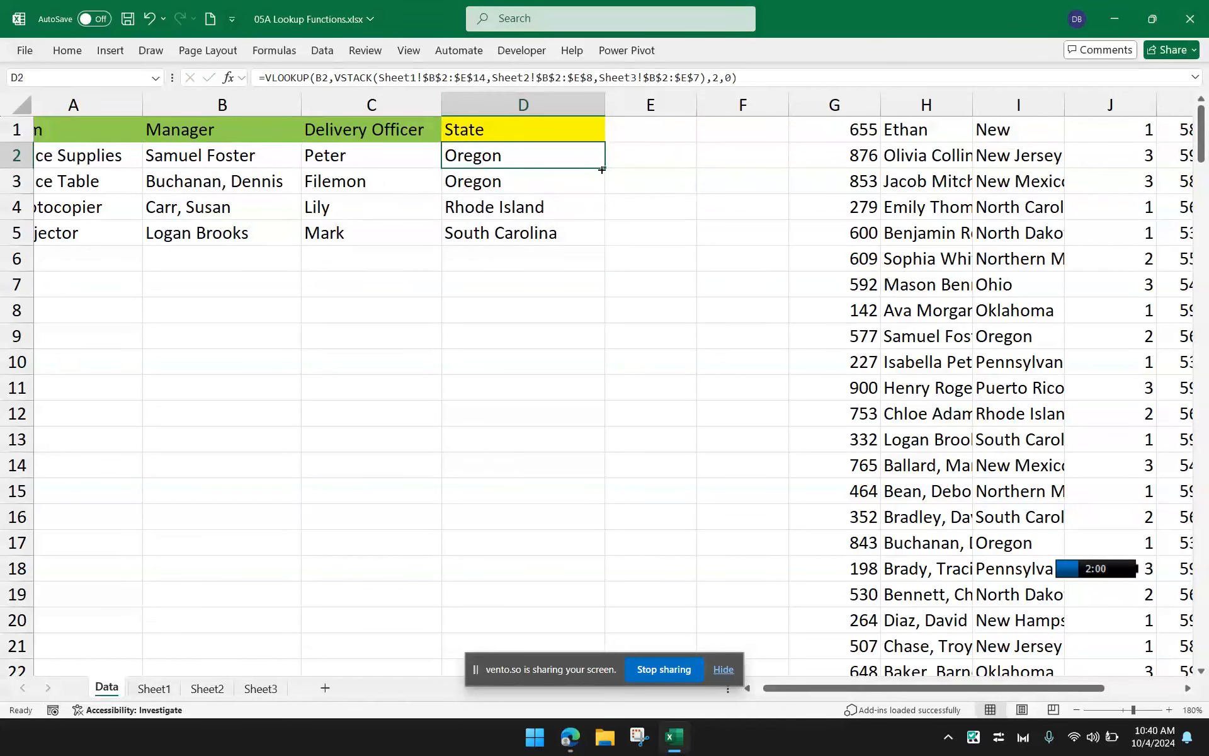
double_click(601, 169)
Check the VSTACK references in the D2, D3 and D4 formulas to see whether they stay fixed
left_click(581, 157)
double_click(580, 157)
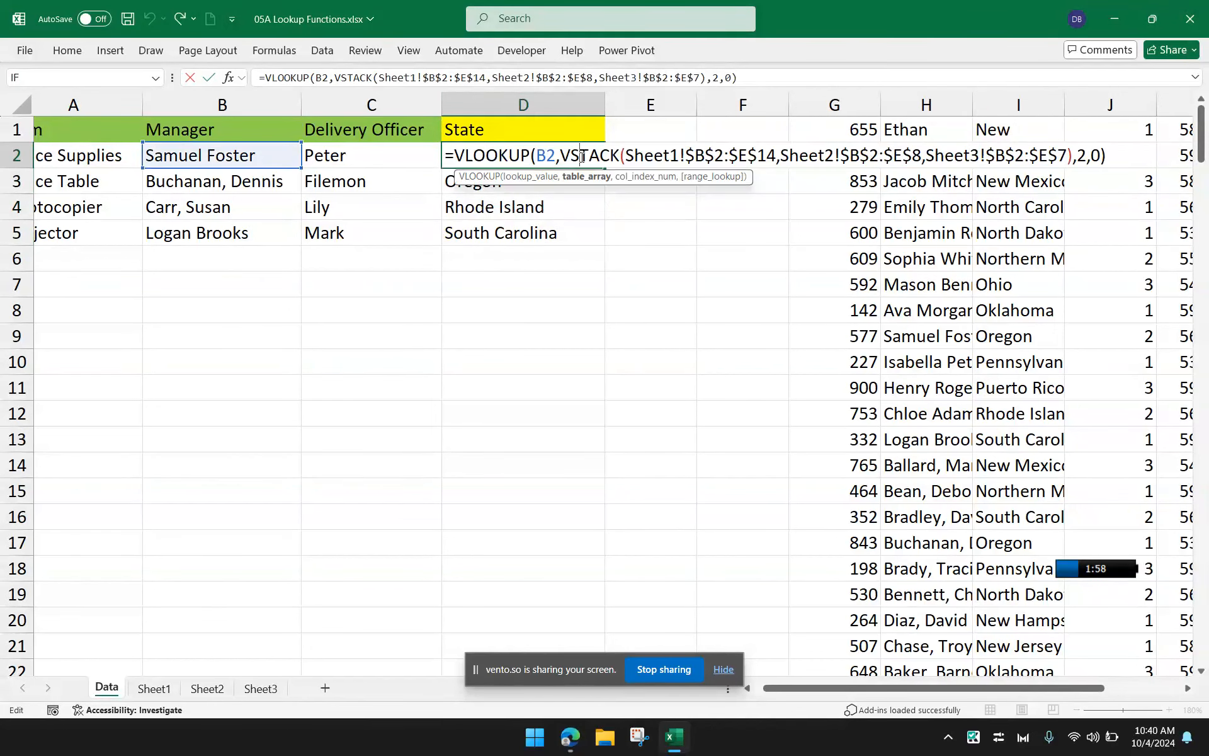
key("Return")
double_click(579, 181)
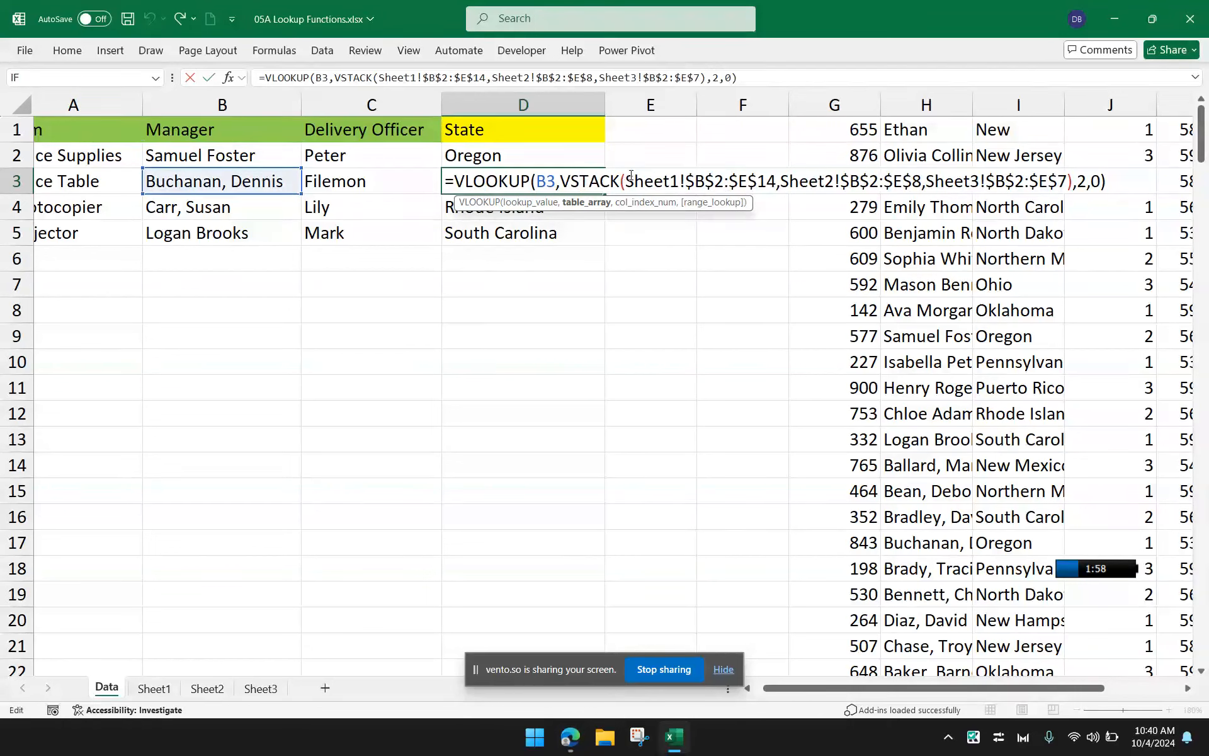
key("Return")
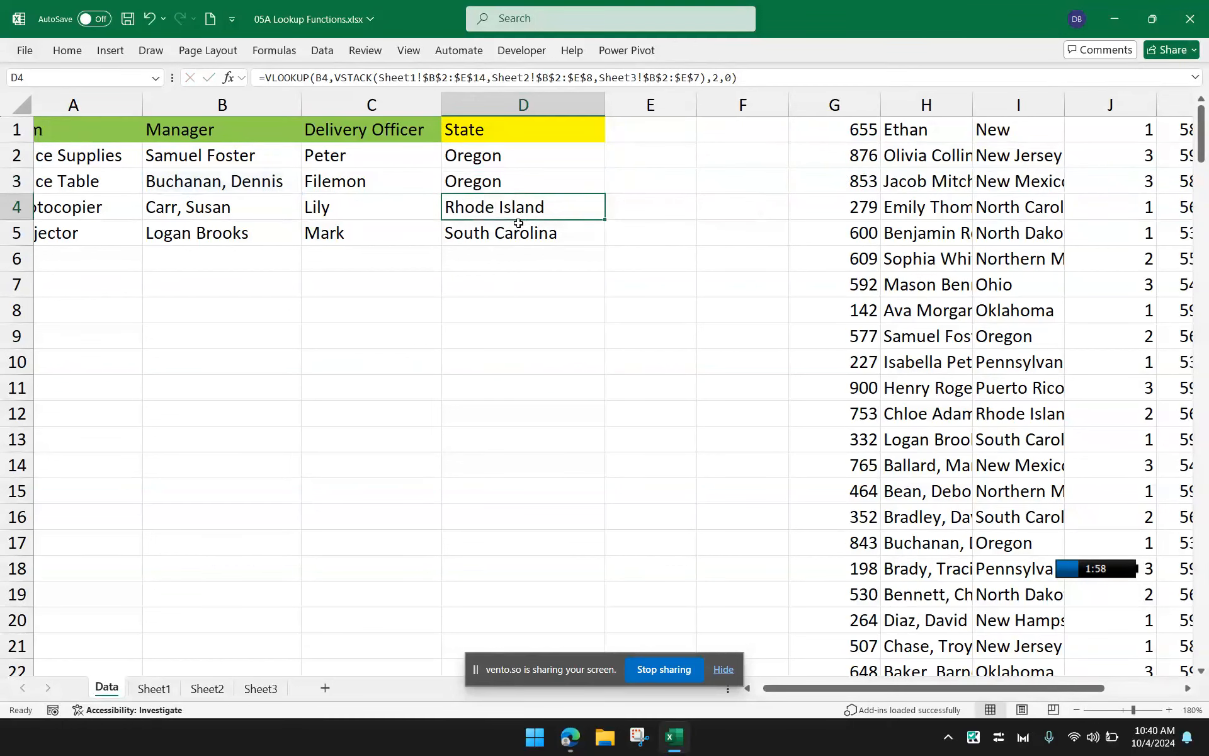
double_click(515, 208)
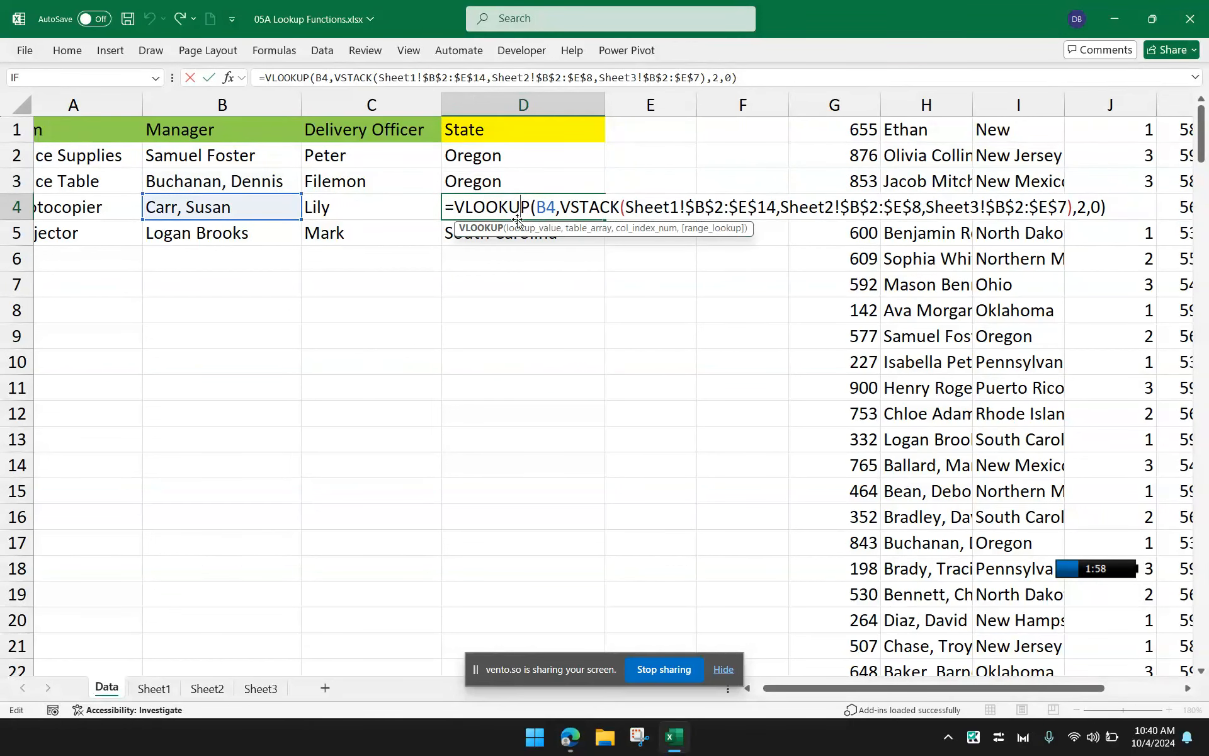
key("Return")
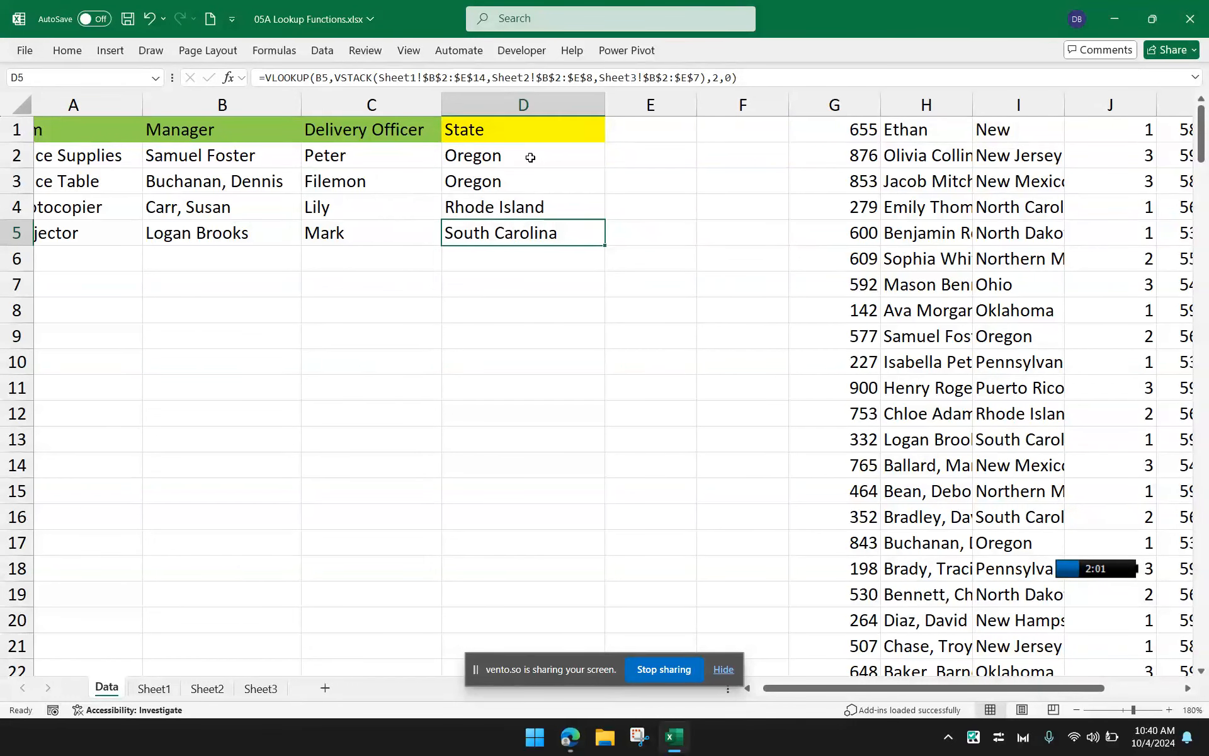
Narrow column C and review the three sheet ranges inside the D2 formula's VSTACK
left_click_drag(442, 106, 406, 106)
double_click(473, 157)
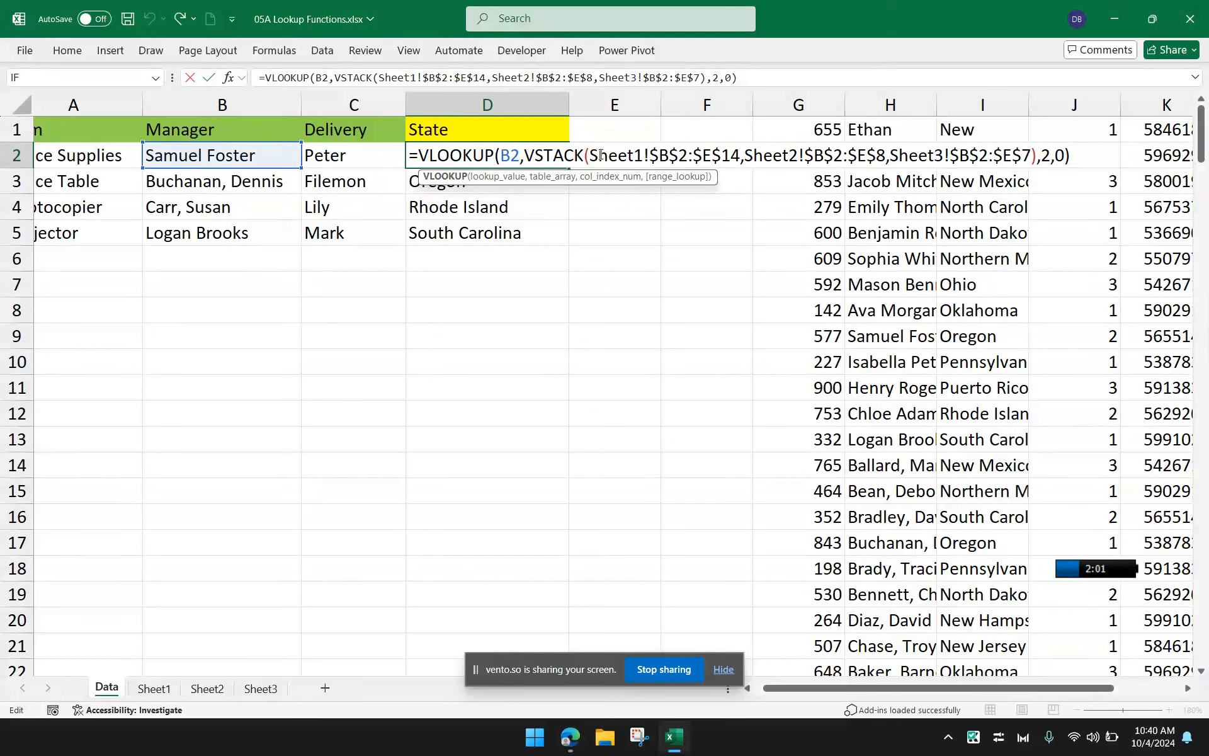
left_click_drag(590, 155, 1032, 206)
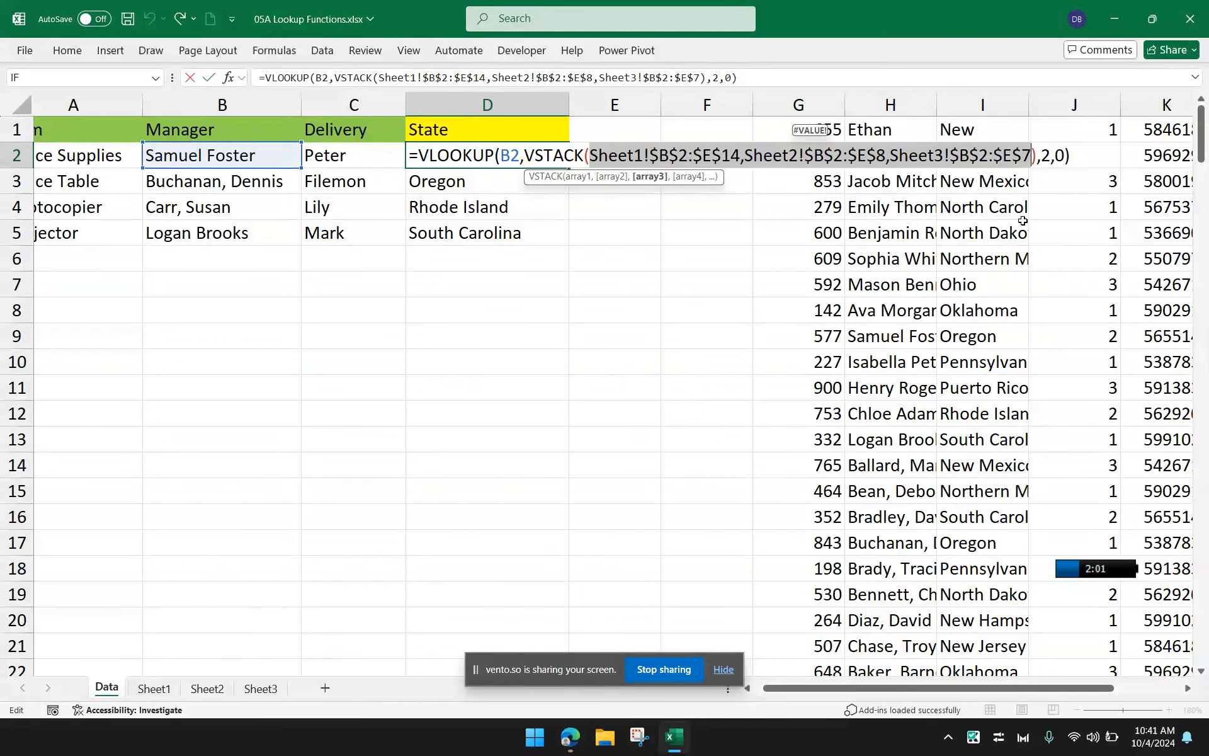
key("Return")
Delete the helper columns G to M containing the stacked supplier list, and recheck the D2 formula without them
left_click(824, 109)
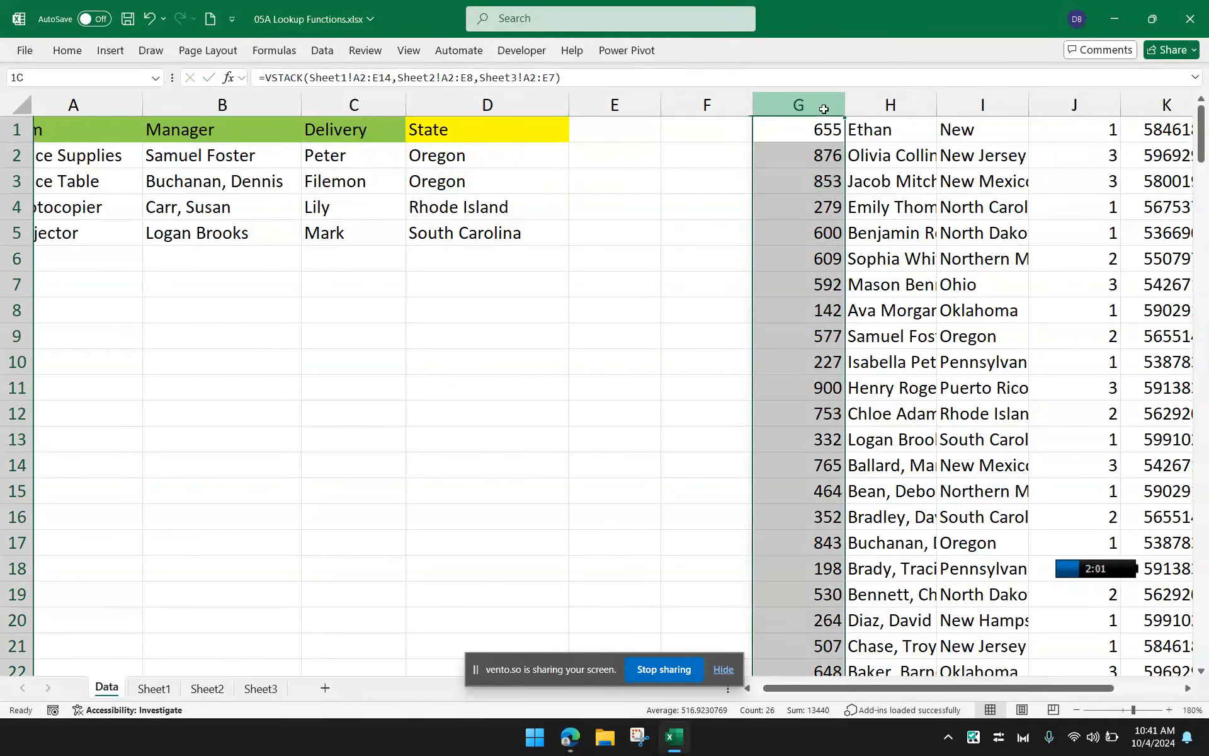
left_click_drag(823, 109, 1084, 107)
right_click(792, 234)
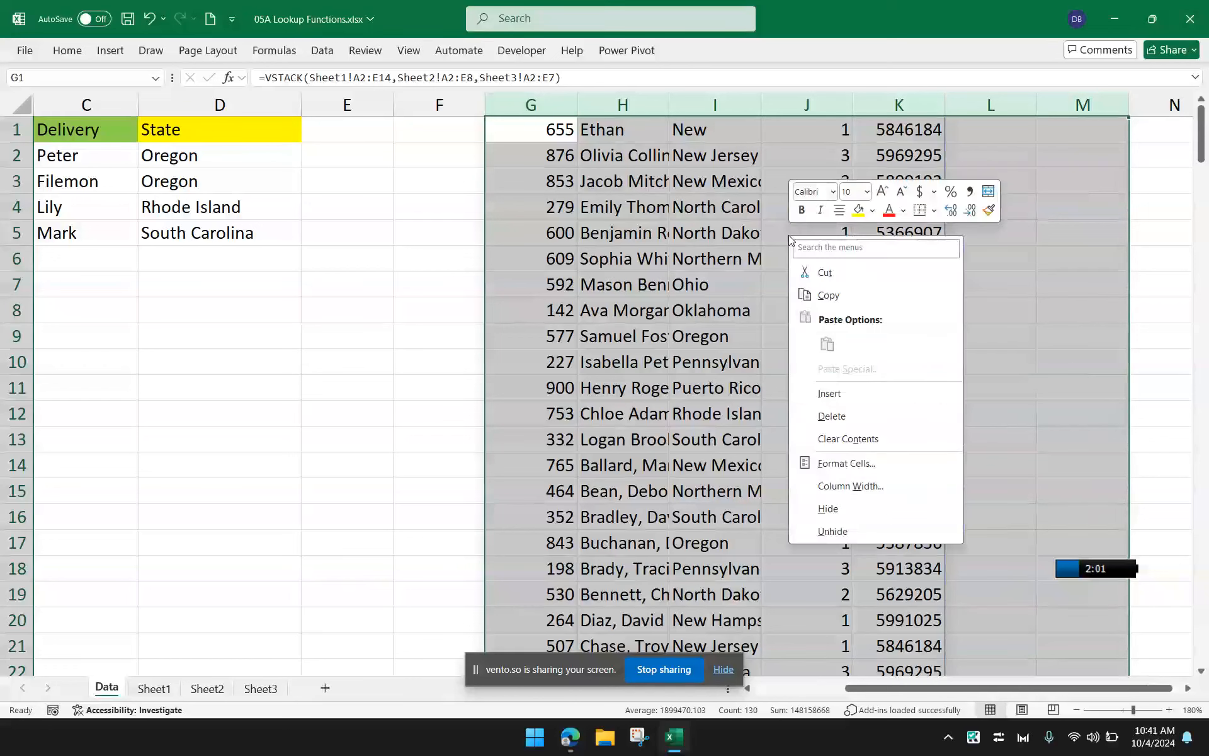
left_click(836, 417)
scroll(521, 164, "left", 3)
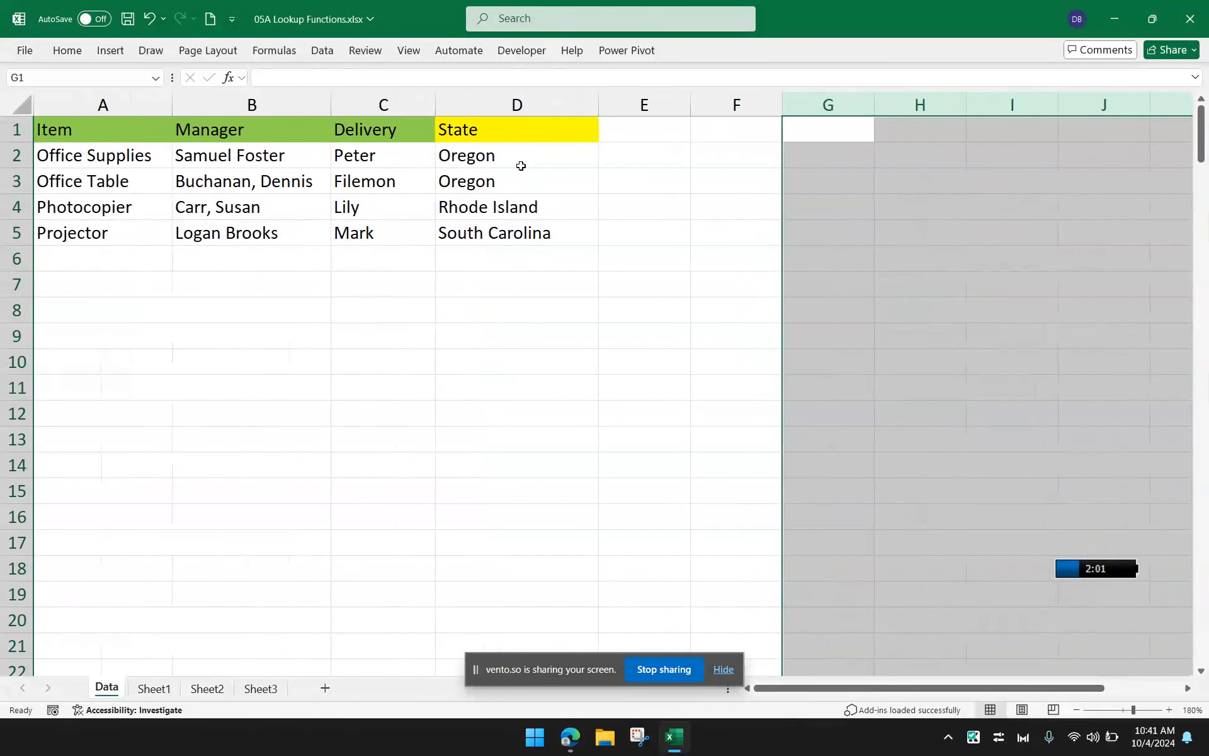
left_click(515, 151)
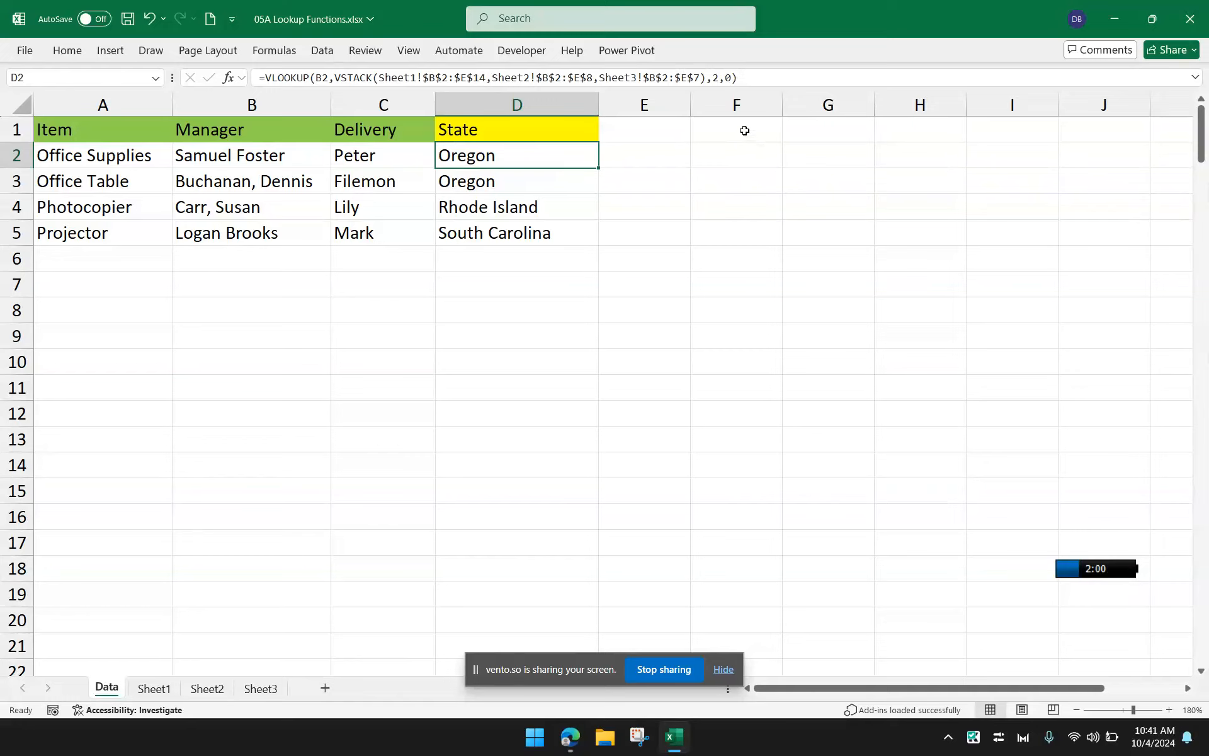
left_click(815, 128)
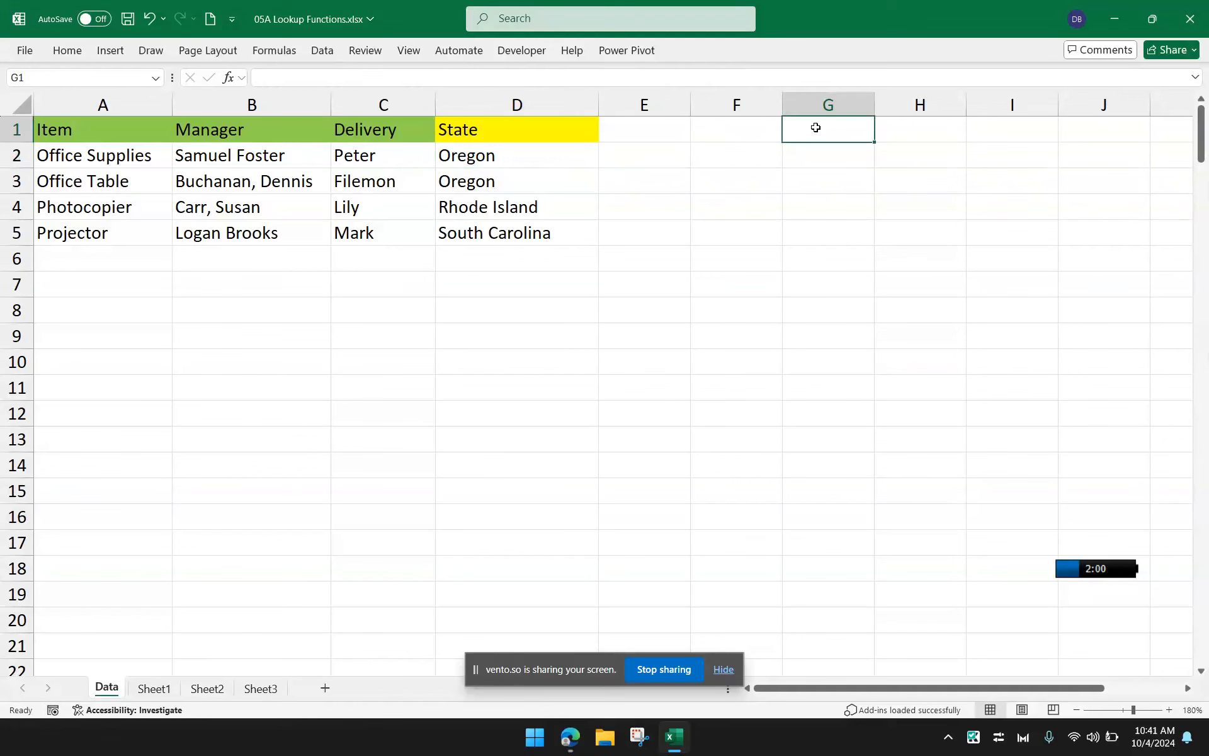
left_click(555, 153)
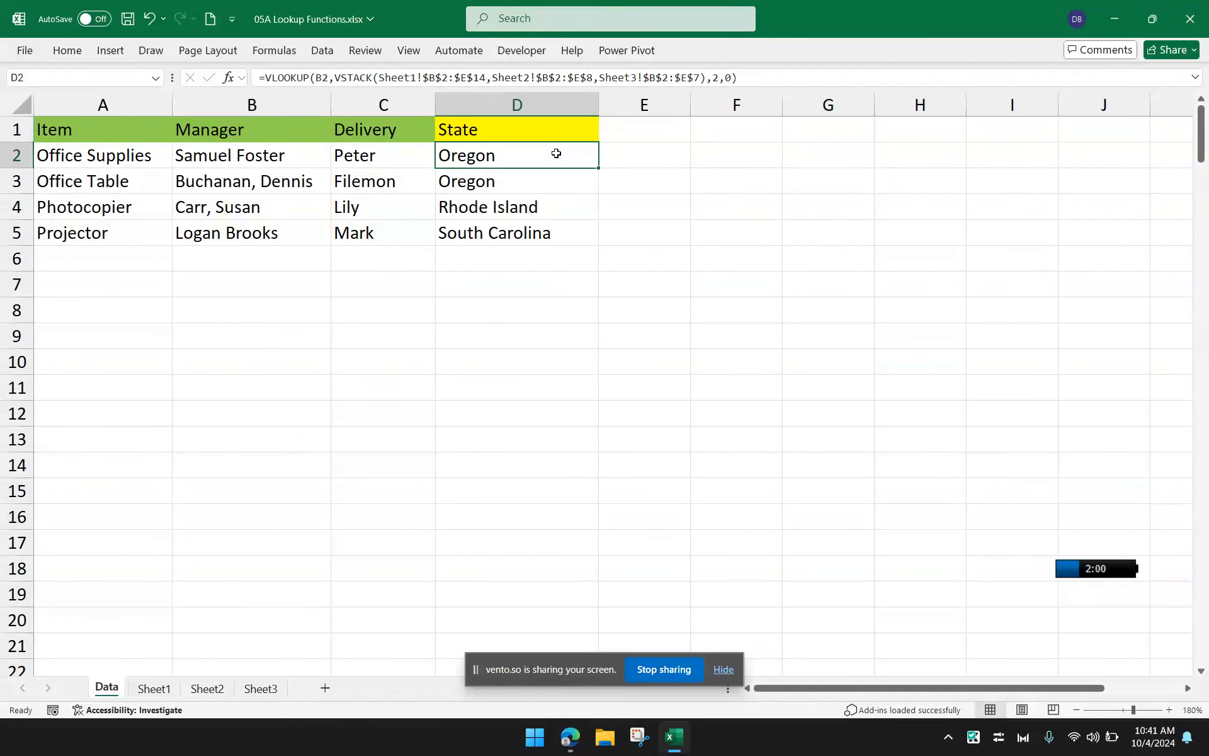
Look through Sheet1, Sheet2 and Sheet3 to compare table lengths and find the last row of the longest one
left_click(154, 688)
left_click(207, 688)
left_click(258, 689)
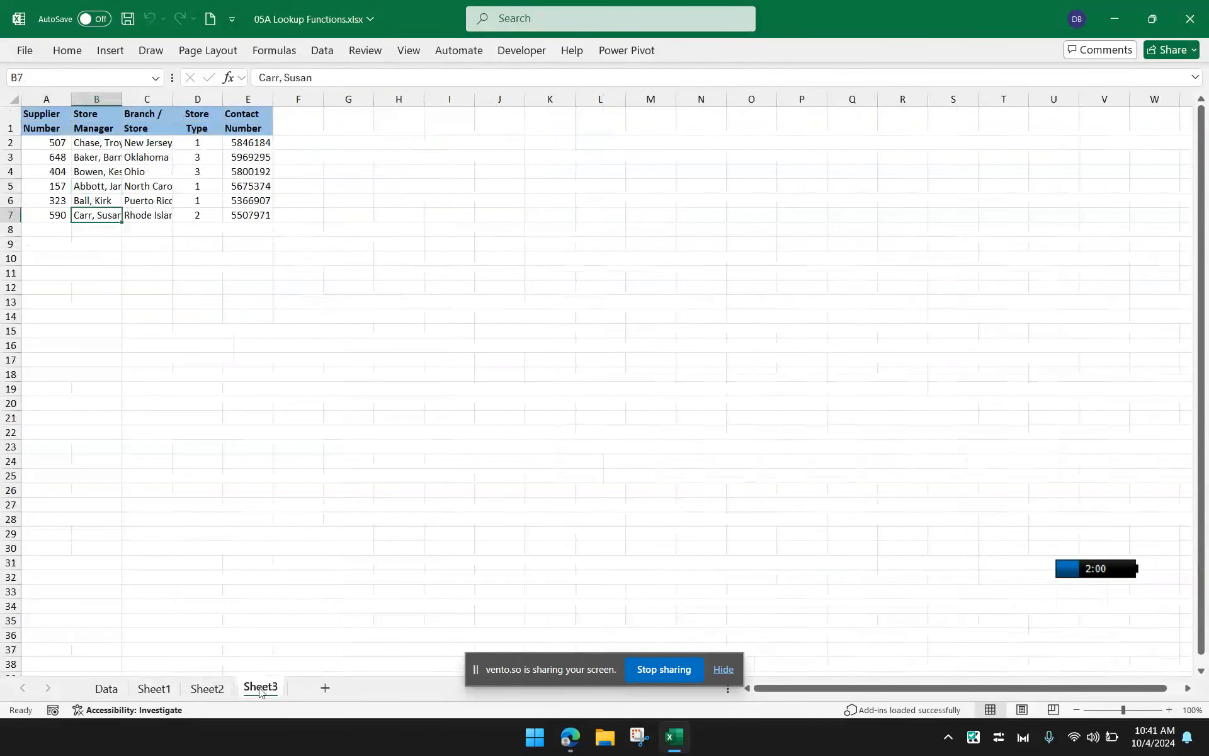
left_click(162, 689)
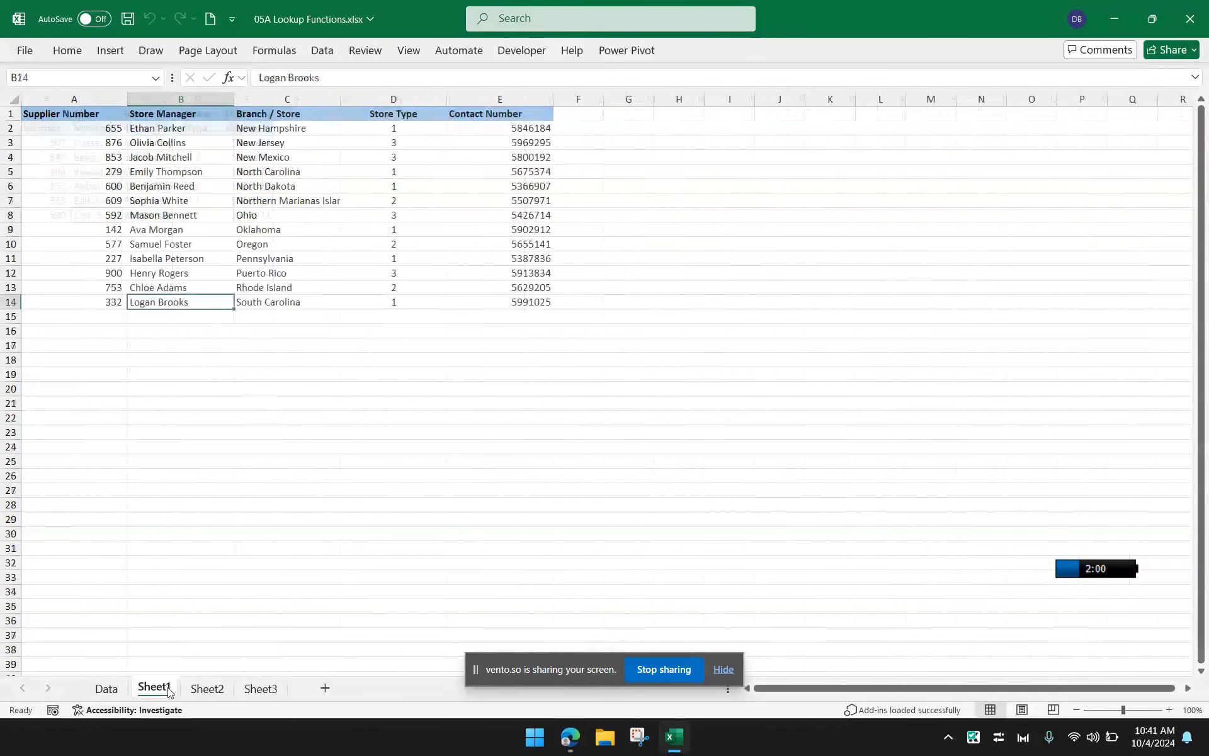
left_click(10, 301)
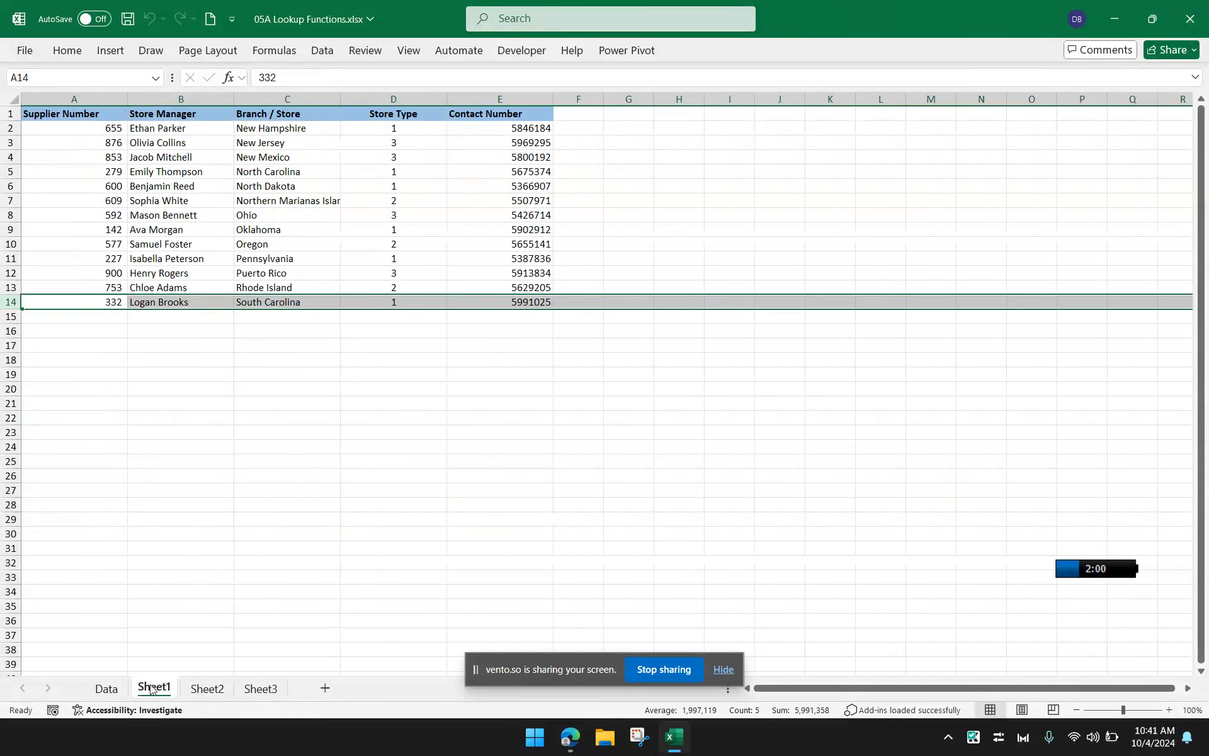
left_click(88, 686)
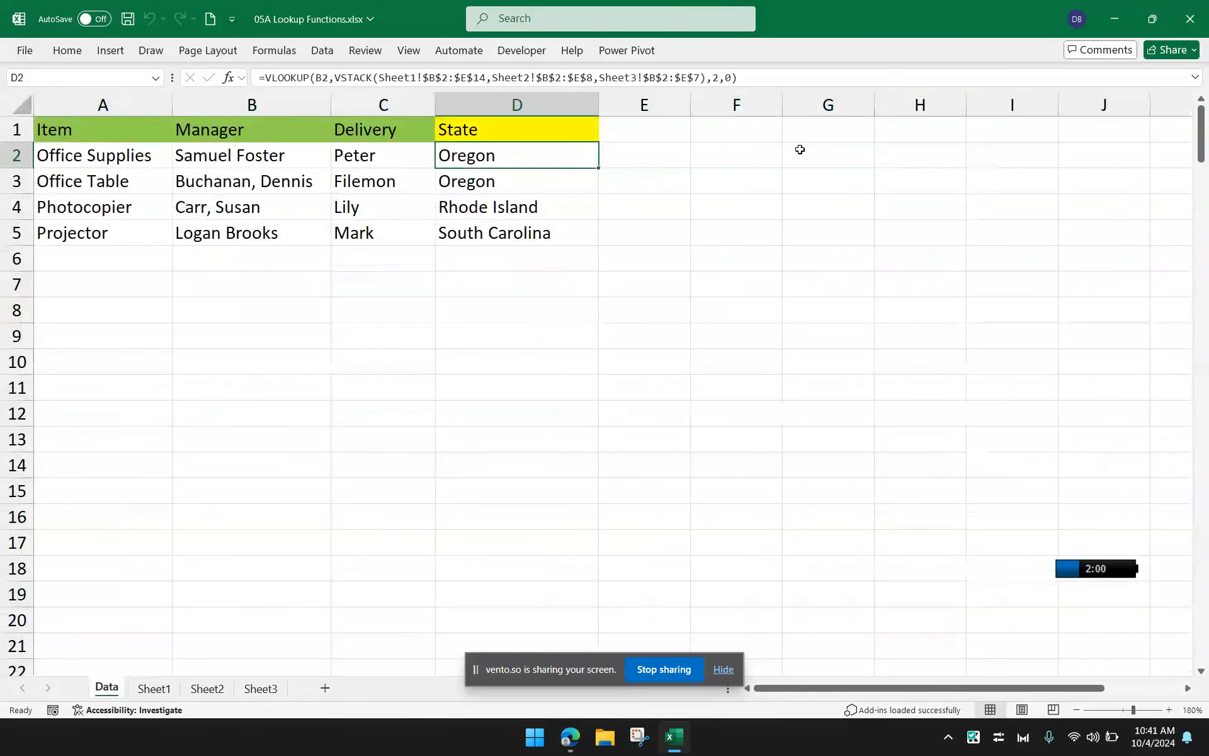
Write the formula =VSTACK(Sheet1:Sheet3!A2:B14) in cell F2 of the Data sheet
left_click(742, 154)
type("=")
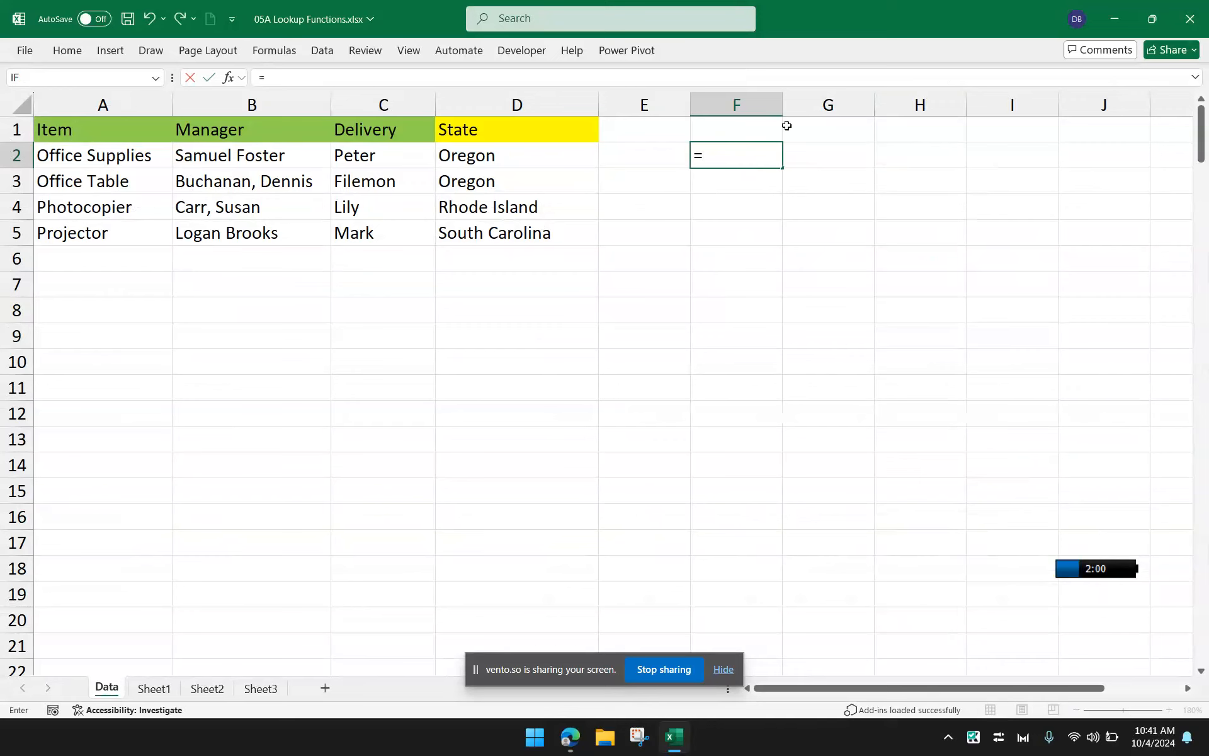
type("VSTACK(")
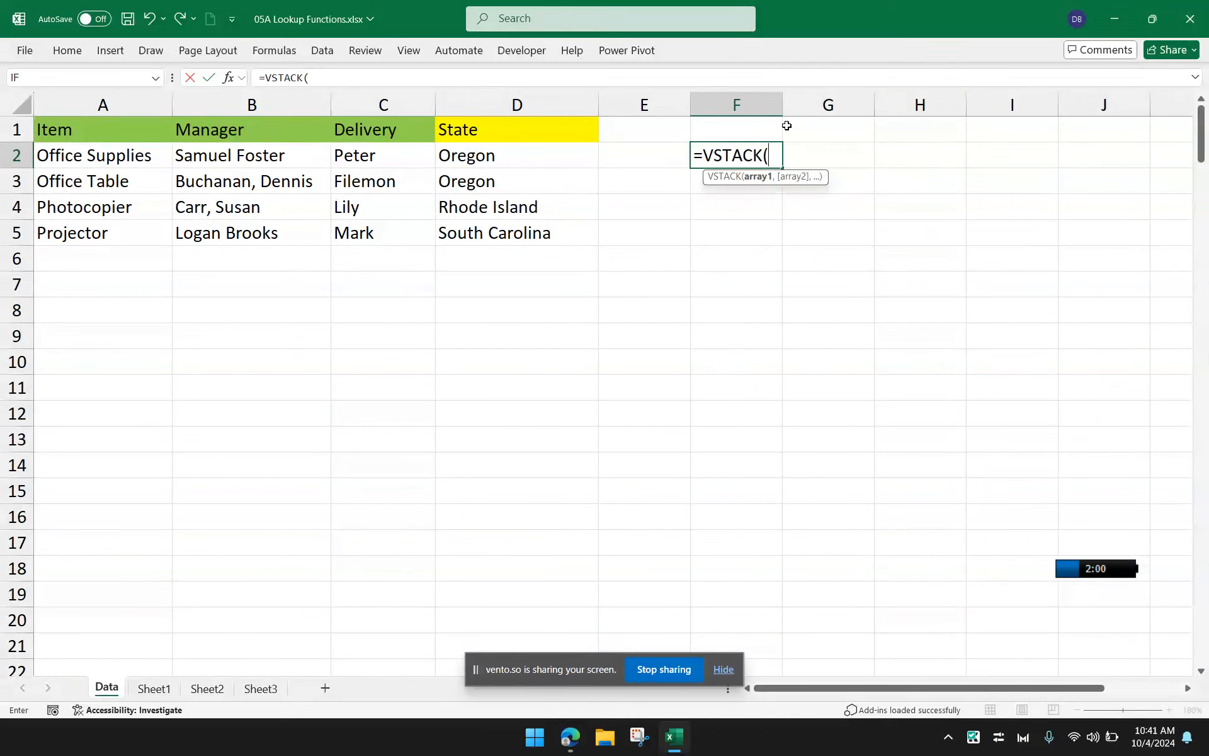
type("Sheet1:Sheet3")
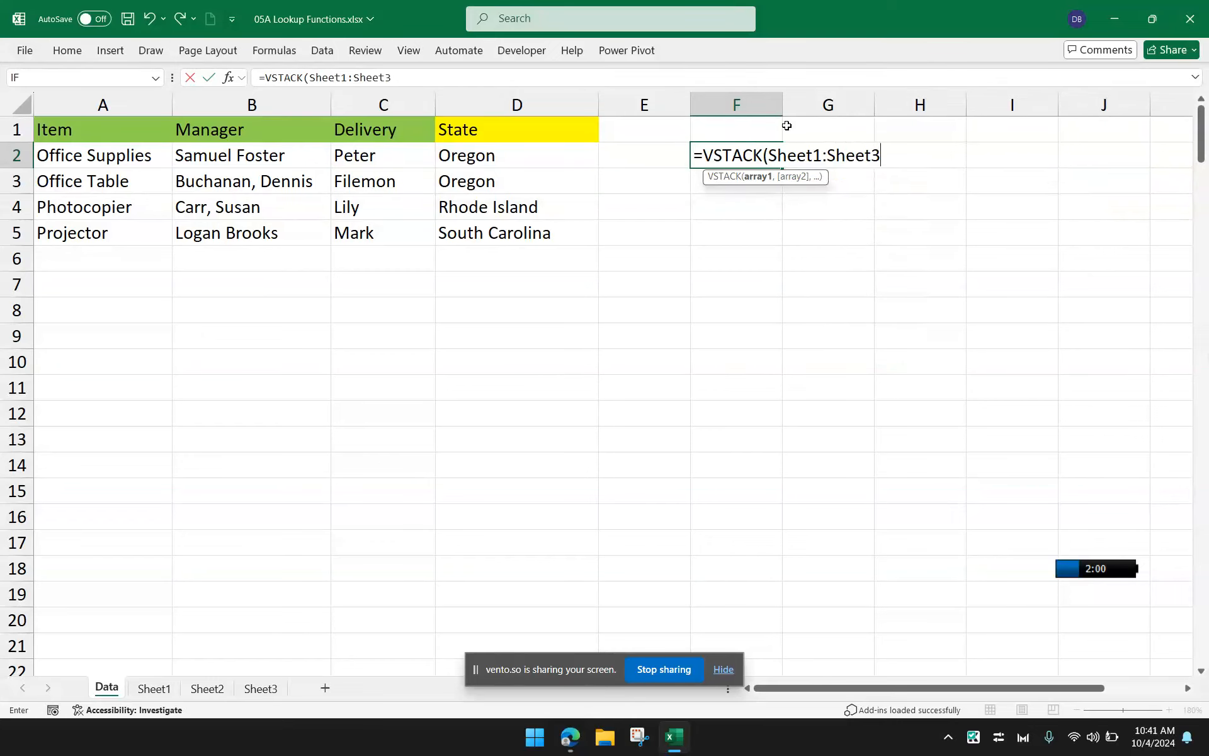
type("!A2:B14)")
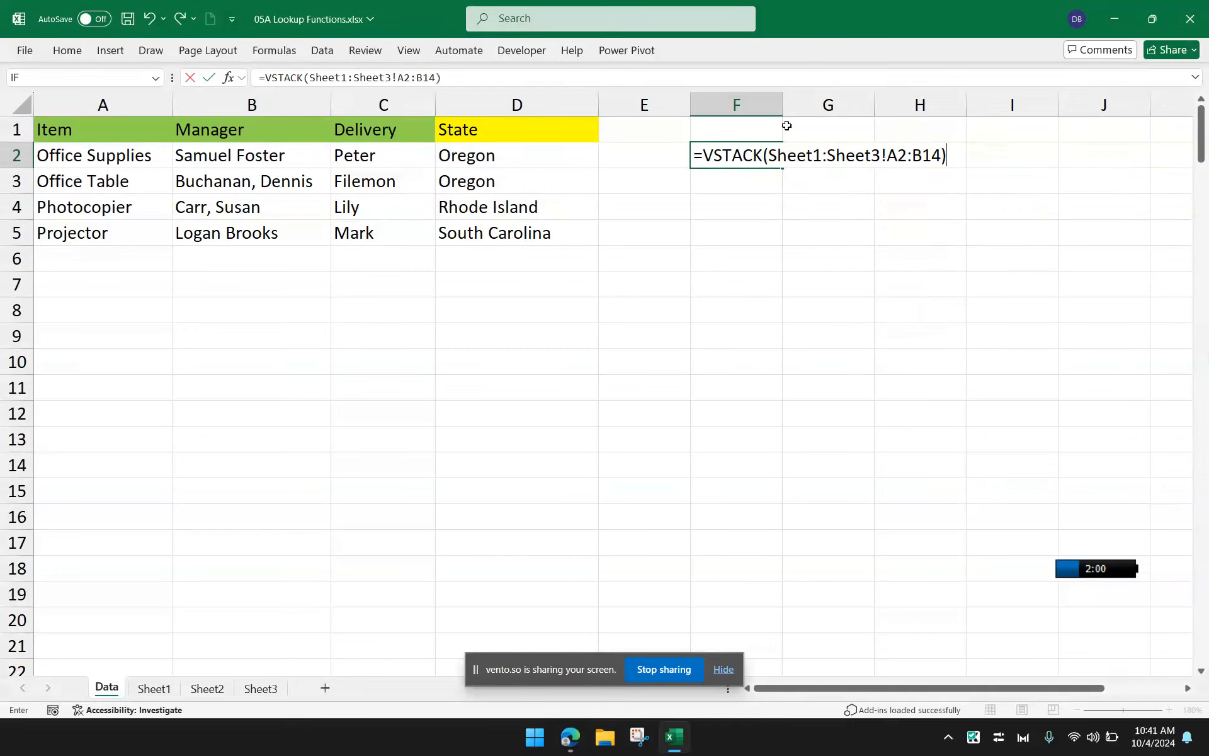
Review the sheet span and the cell range that make up the array argument of the F2 VSTACK formula
left_click_drag(770, 155, 941, 155)
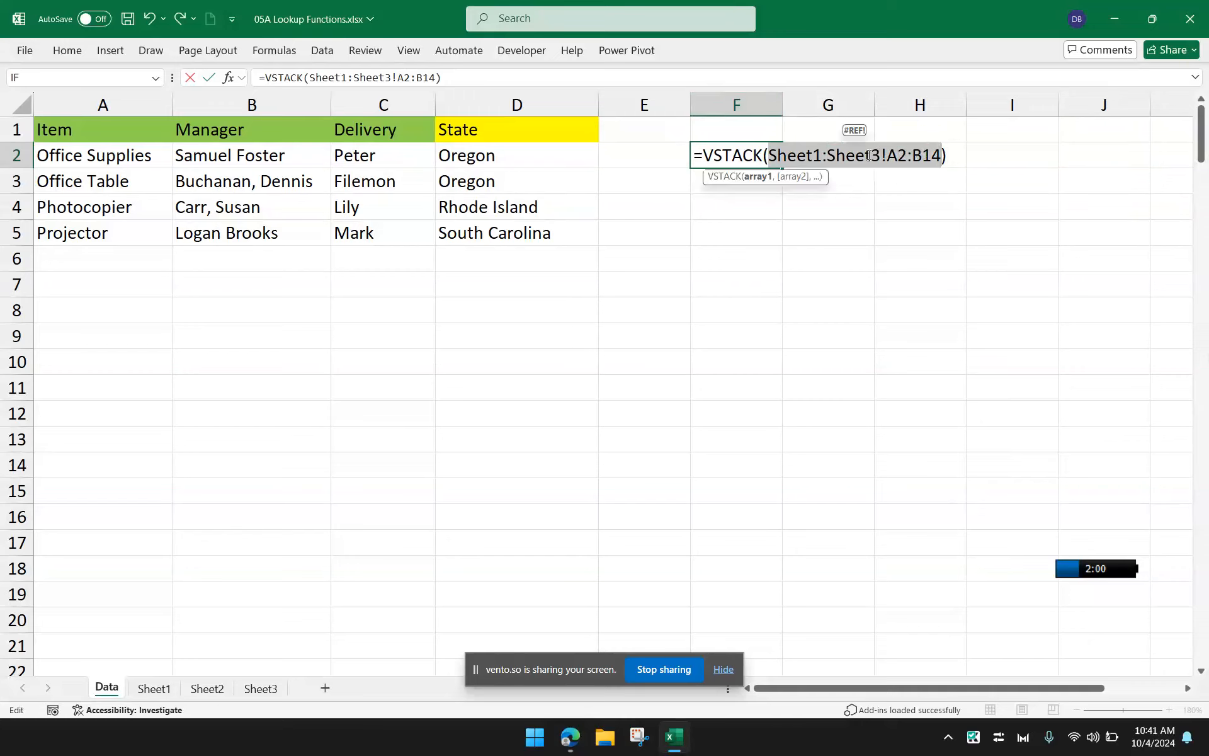
left_click(806, 156)
left_click_drag(769, 155, 880, 155)
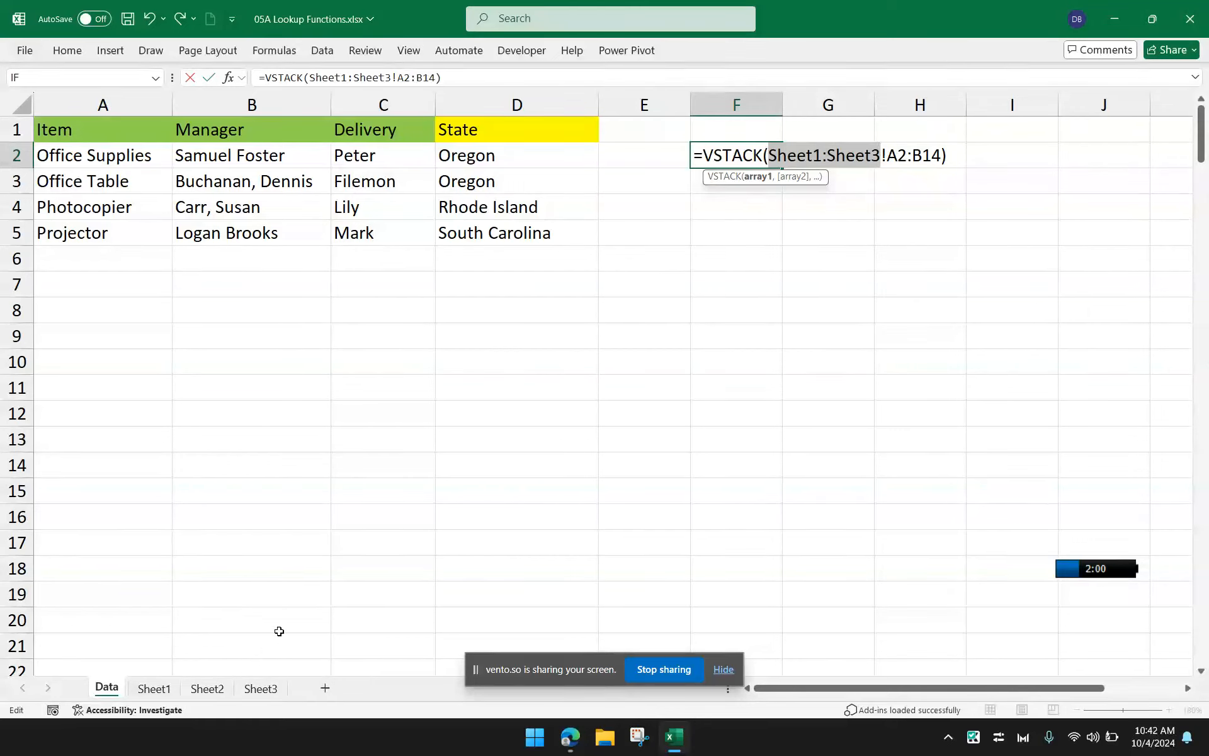
double_click(791, 158)
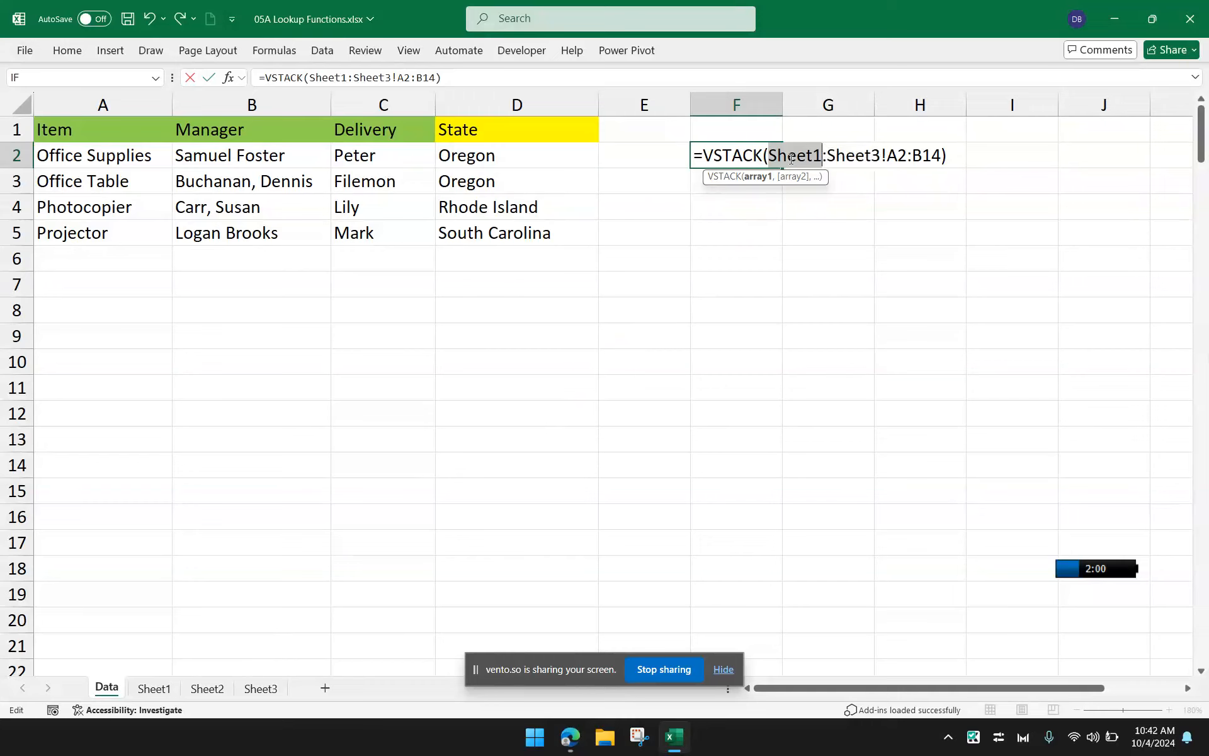
double_click(861, 155)
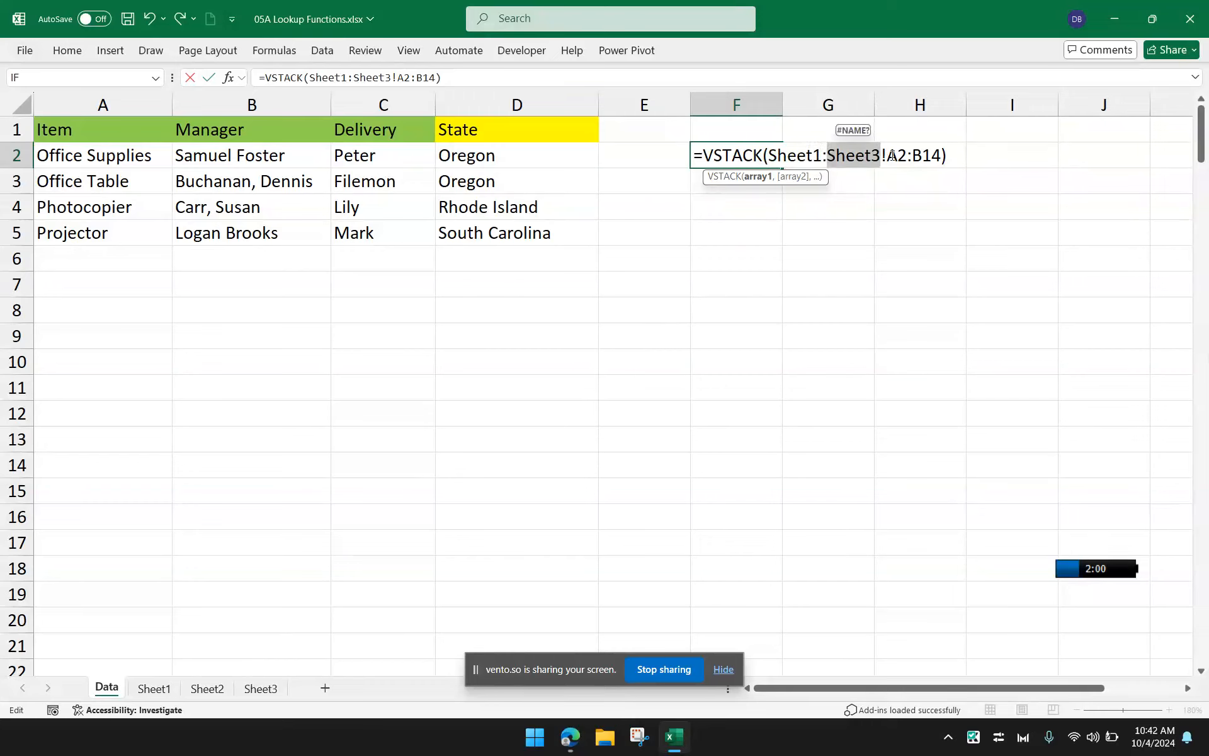
left_click_drag(886, 156, 942, 157)
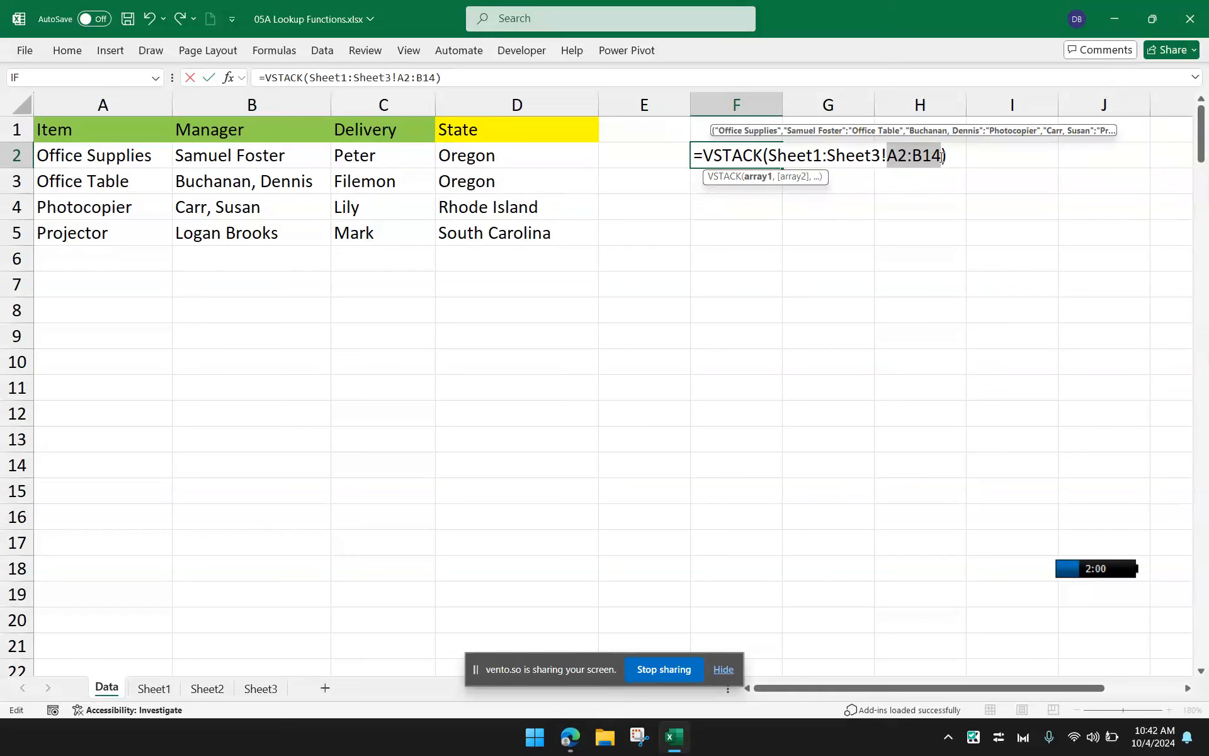
Commit the VSTACK formula in F2 and check the supplier list it spills into columns F and G
left_click(777, 161)
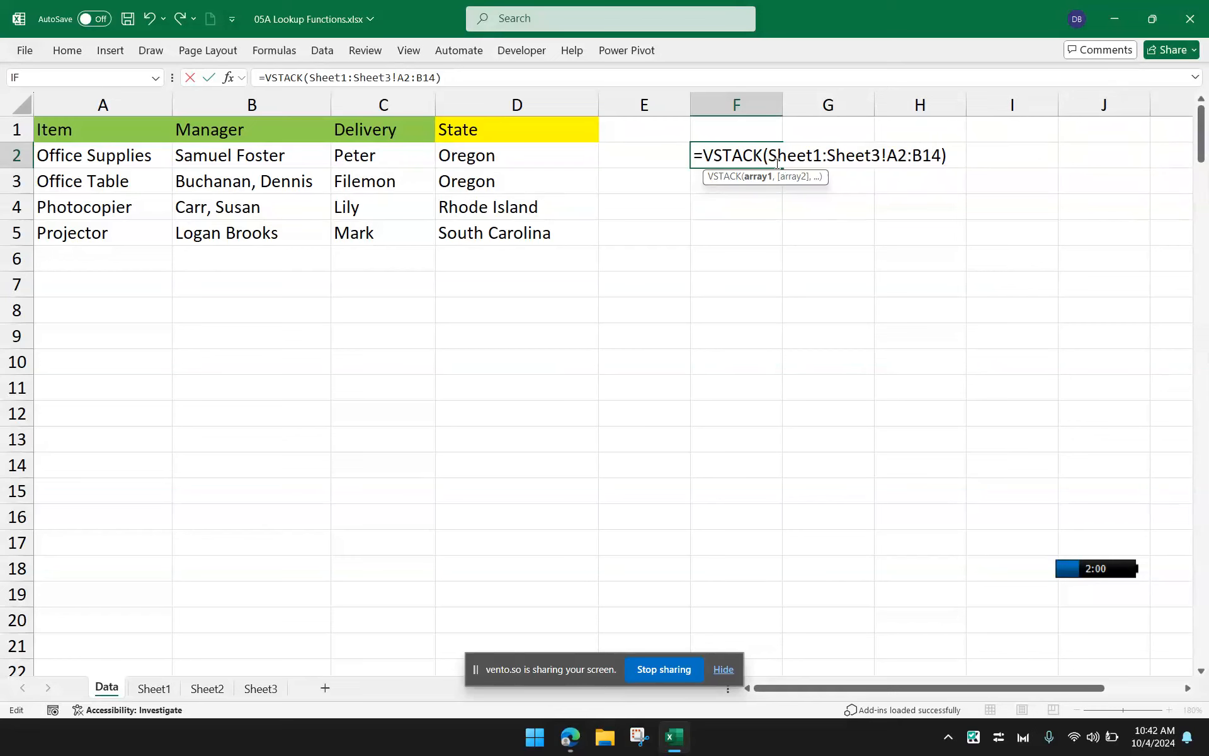
key("Return")
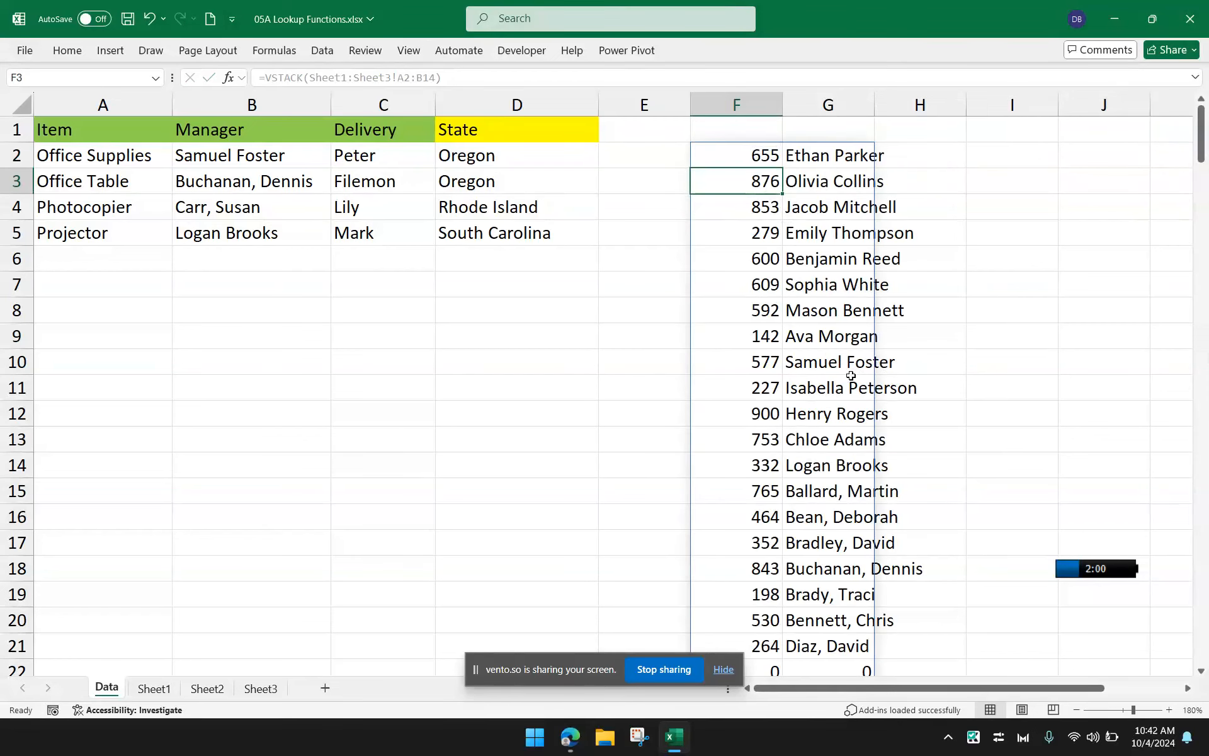
scroll(851, 375, "down", 1)
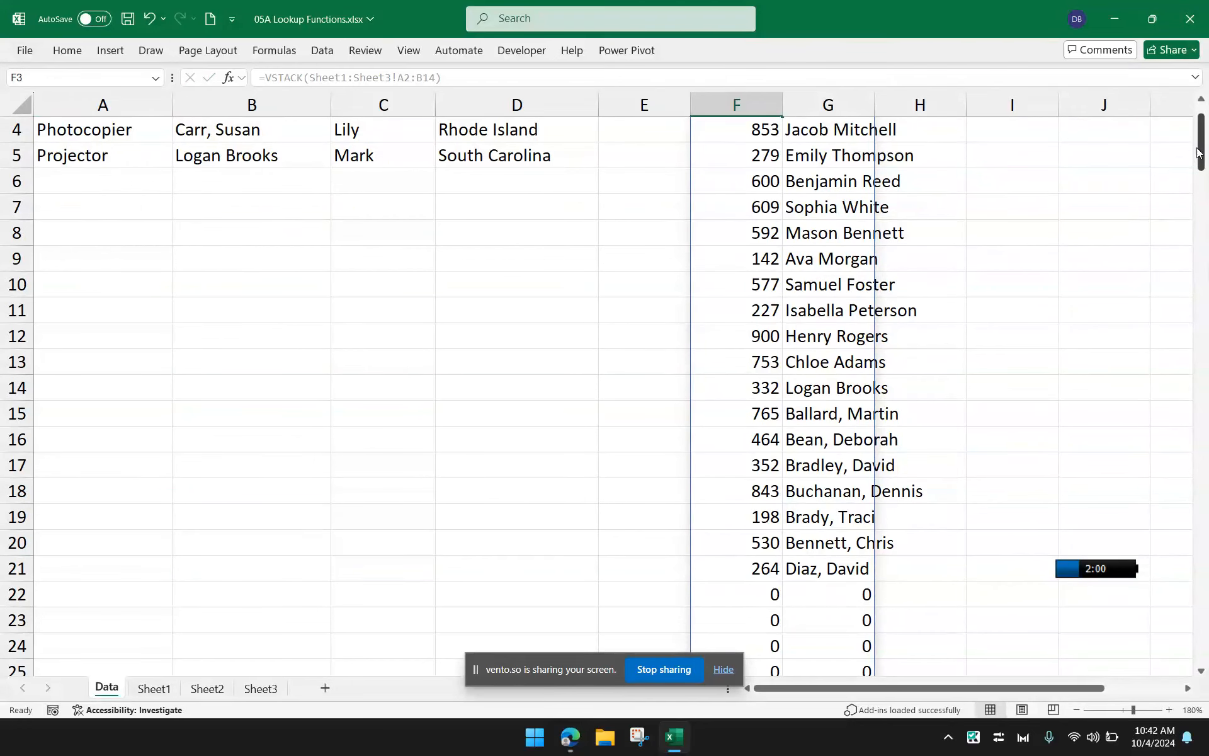
mouse_move(1202, 150)
left_mouse_down()
mouse_move(1201, 217)
mouse_move(1202, 134)
left_mouse_up()
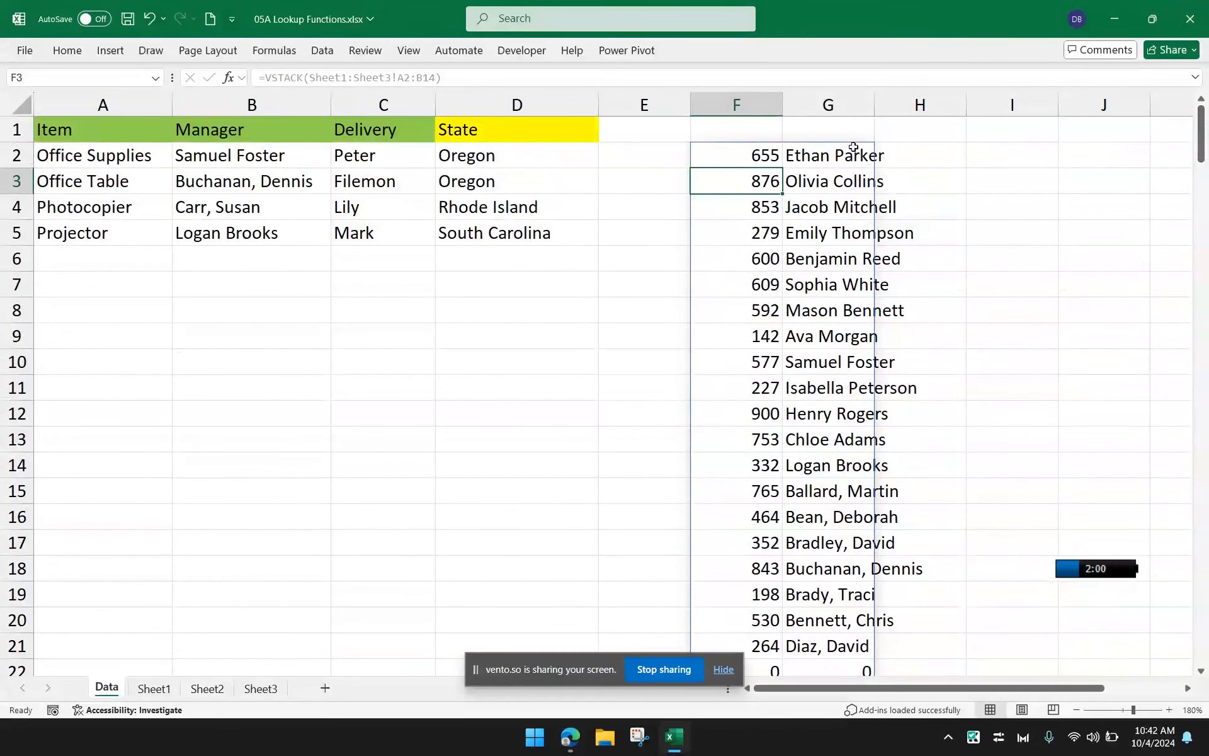
left_click(767, 151)
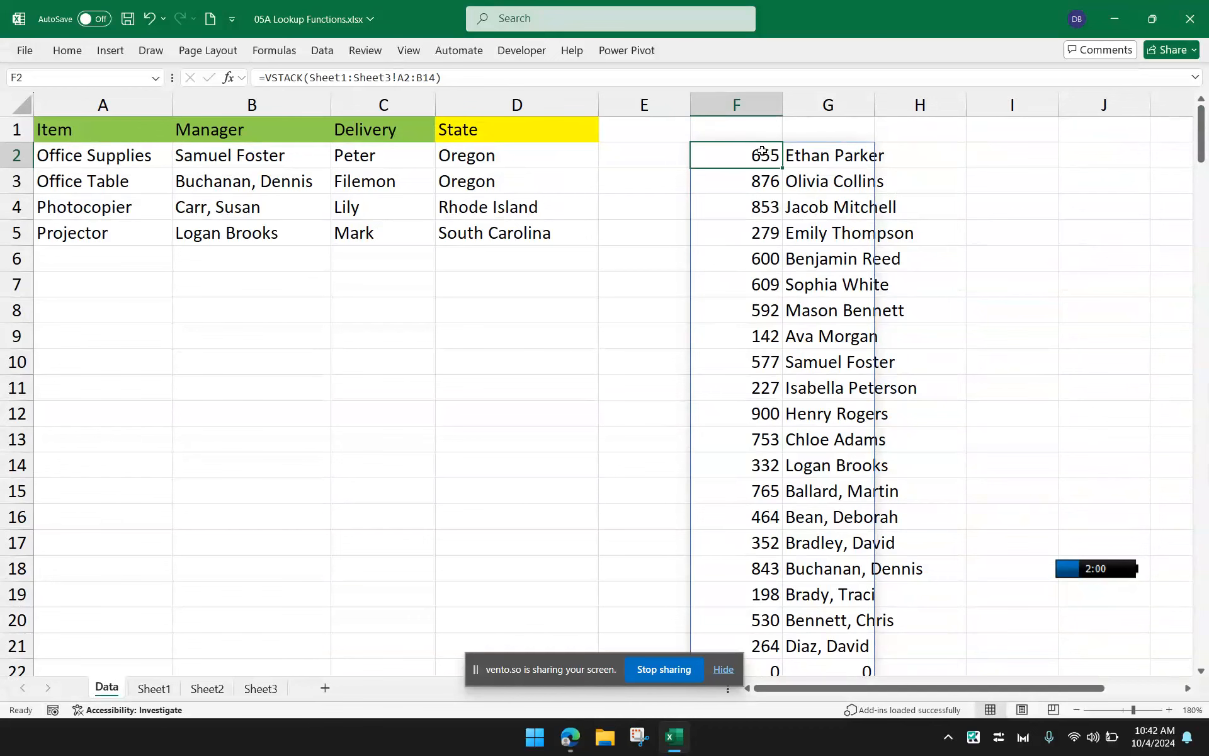
Look through the stacked supplier list in columns F and G and select the filler rows F22:F27
scroll(772, 250, "down", 2)
scroll(772, 251, "up", 2)
scroll(772, 251, "down", 2)
scroll(772, 253, "up", 2)
scroll(732, 275, "down", 2)
scroll(735, 278, "up", 2)
scroll(735, 278, "down", 6)
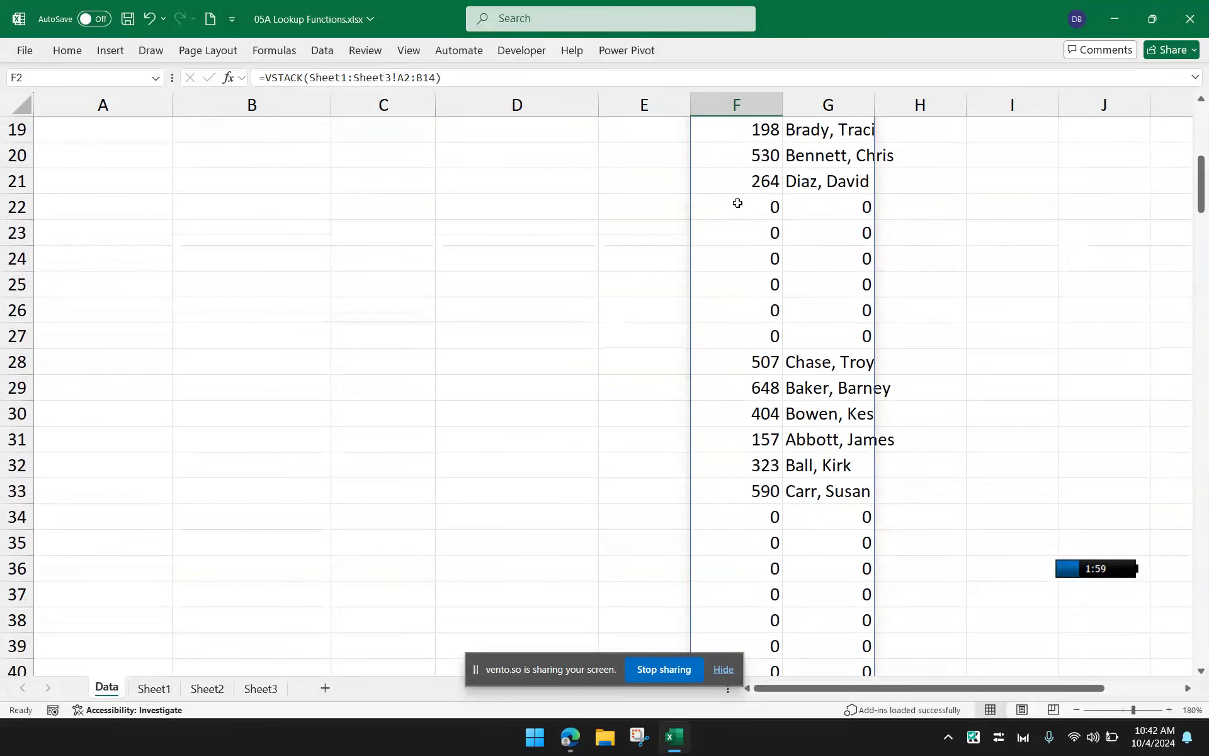
left_click_drag(737, 203, 748, 335)
scroll(403, 481, "up", 3)
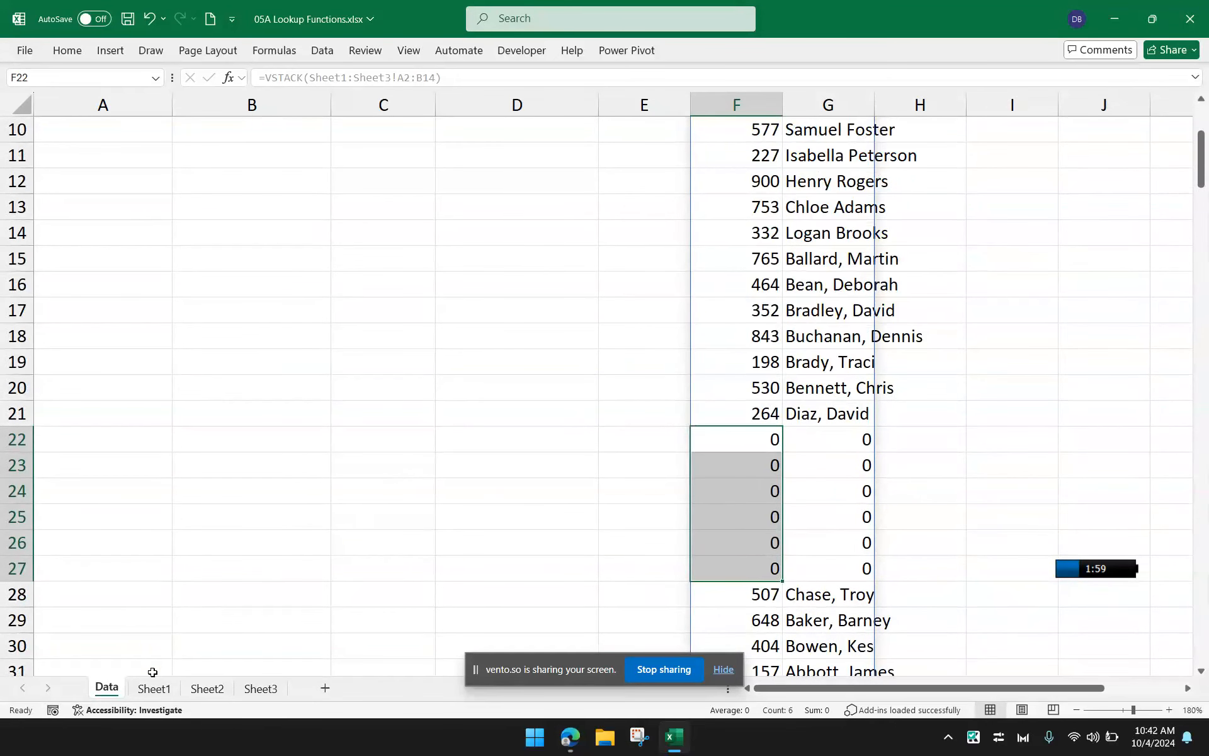
Compare the table lengths on Sheet2 and Sheet1, and return to the stacked list on the Data sheet
left_click(205, 689)
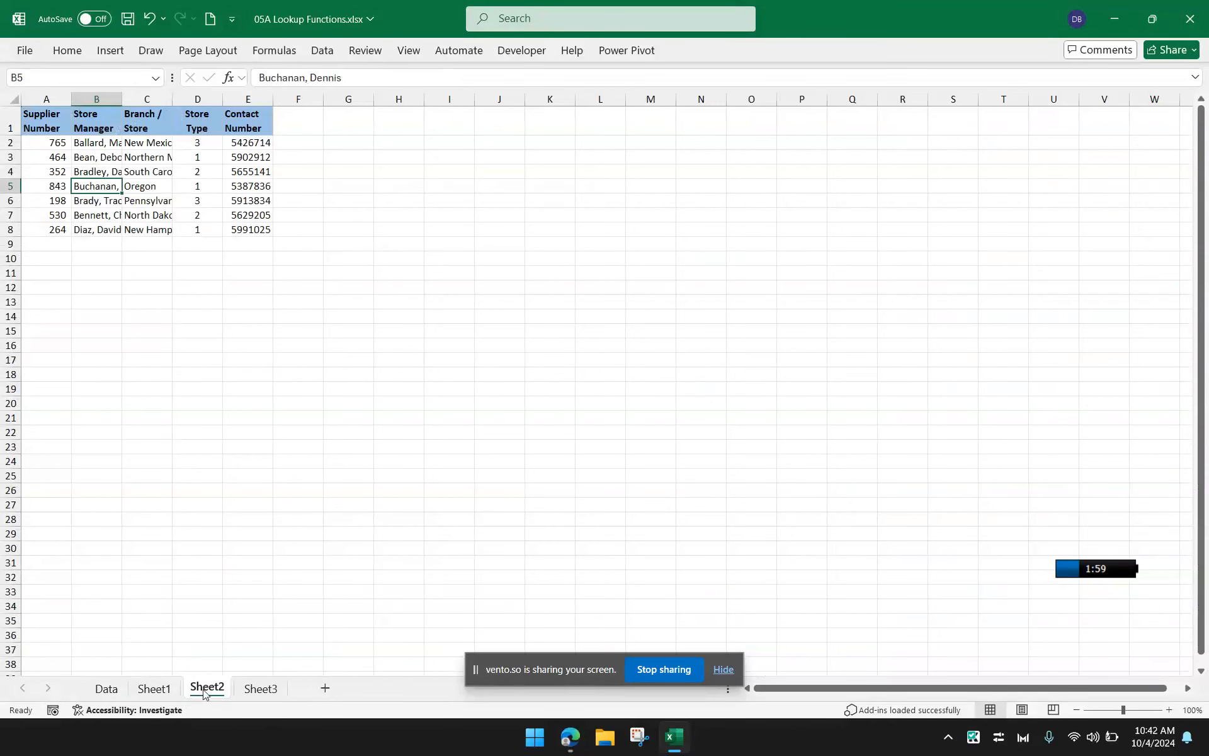
left_click(155, 689)
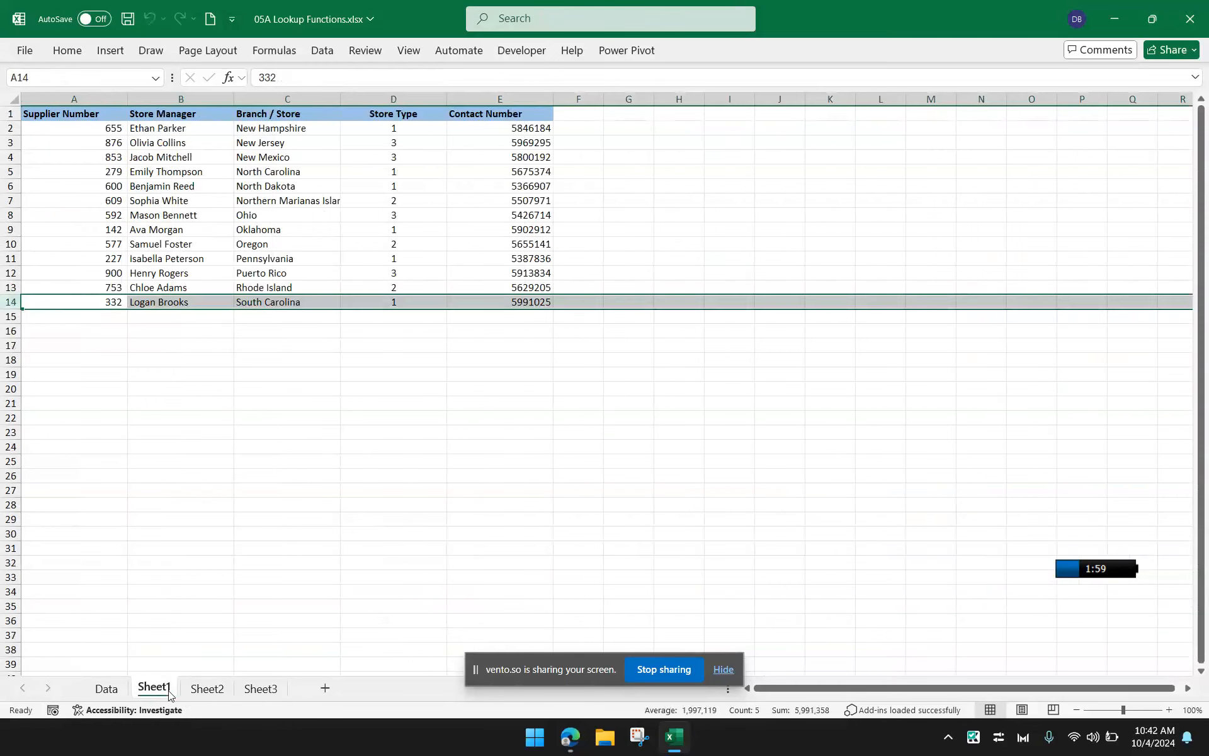
left_click(108, 693)
scroll(683, 370, "up", 2)
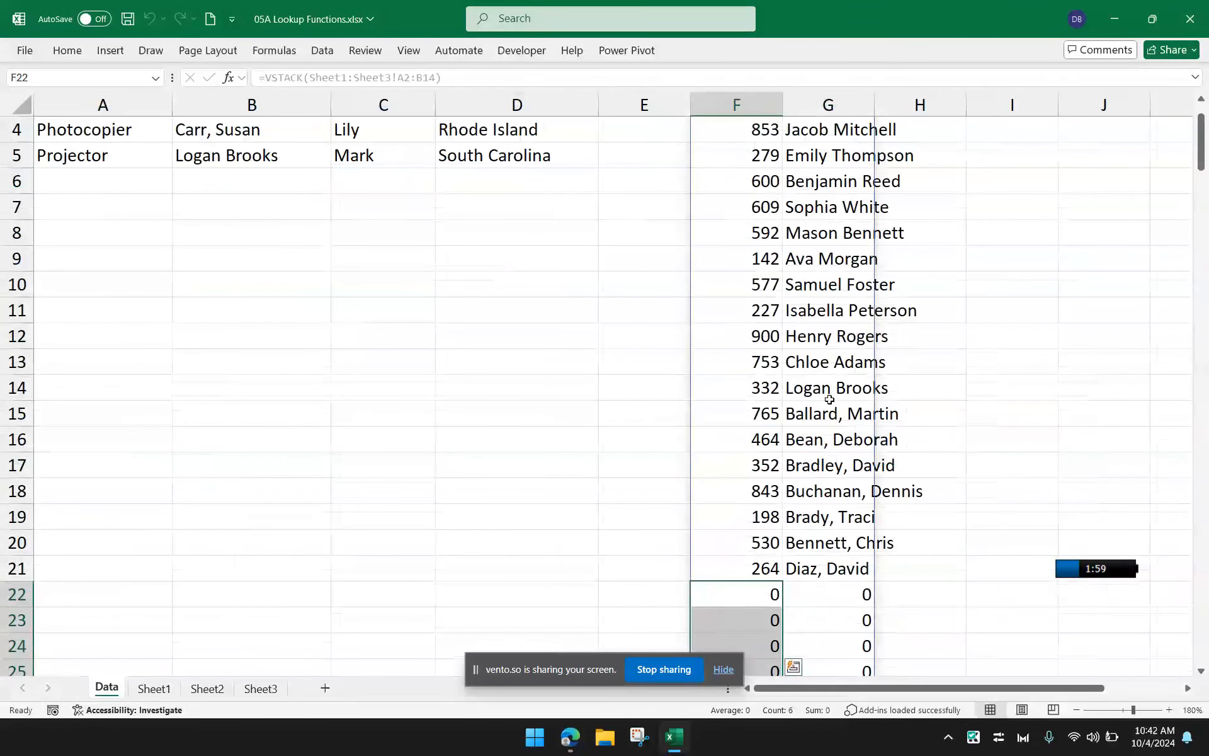
scroll(828, 399, "up", 1)
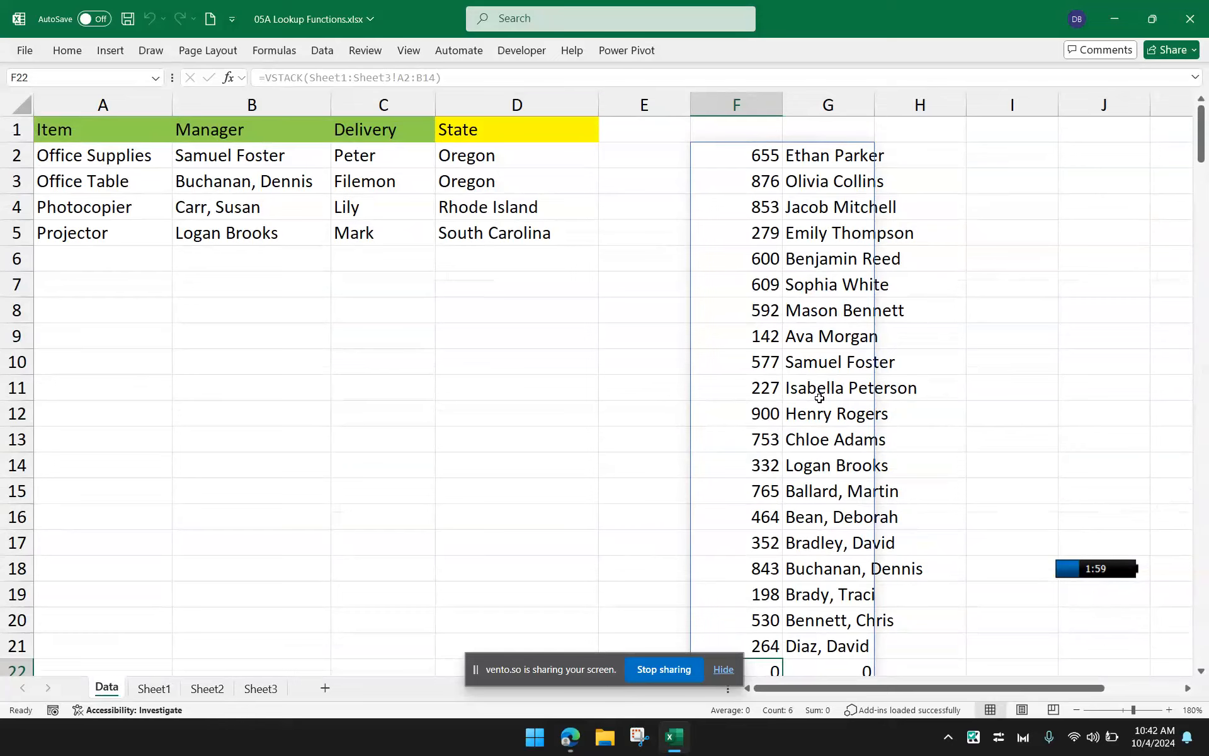
Widen column D on the Data sheet and review the Sheet1:Sheet3 reference in the F2 formula
left_click(741, 155)
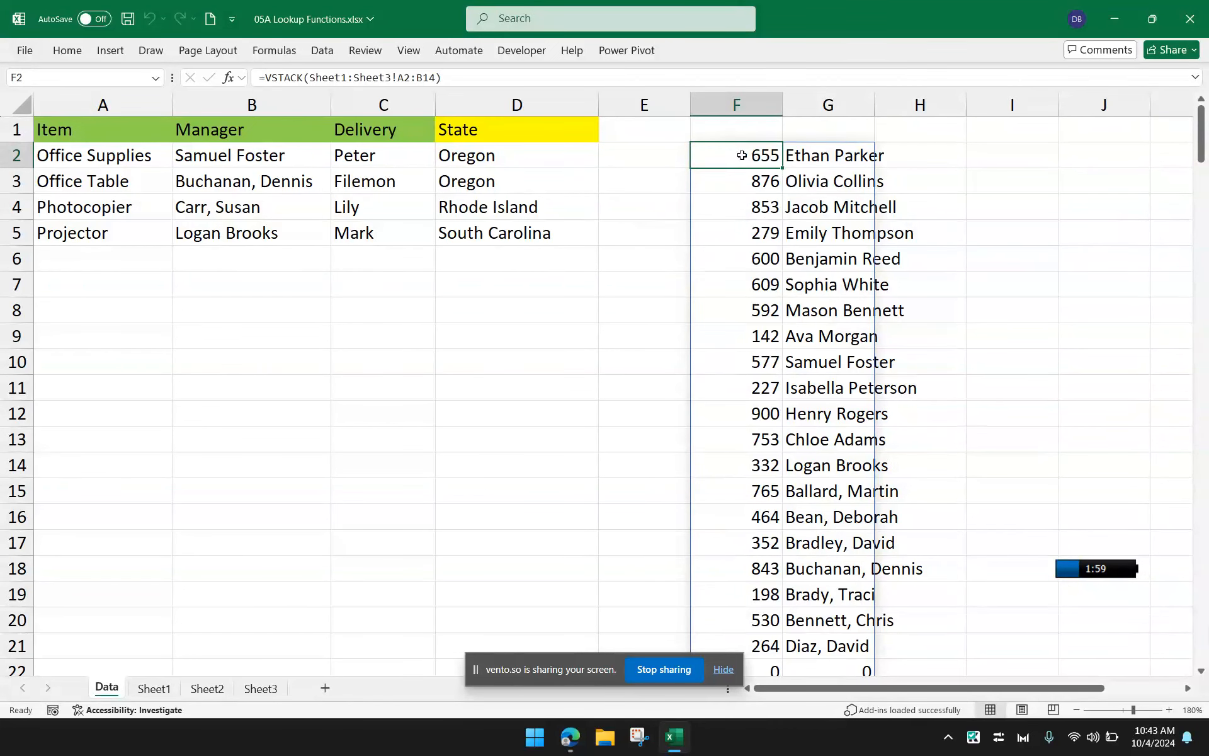
left_click_drag(599, 105, 784, 105)
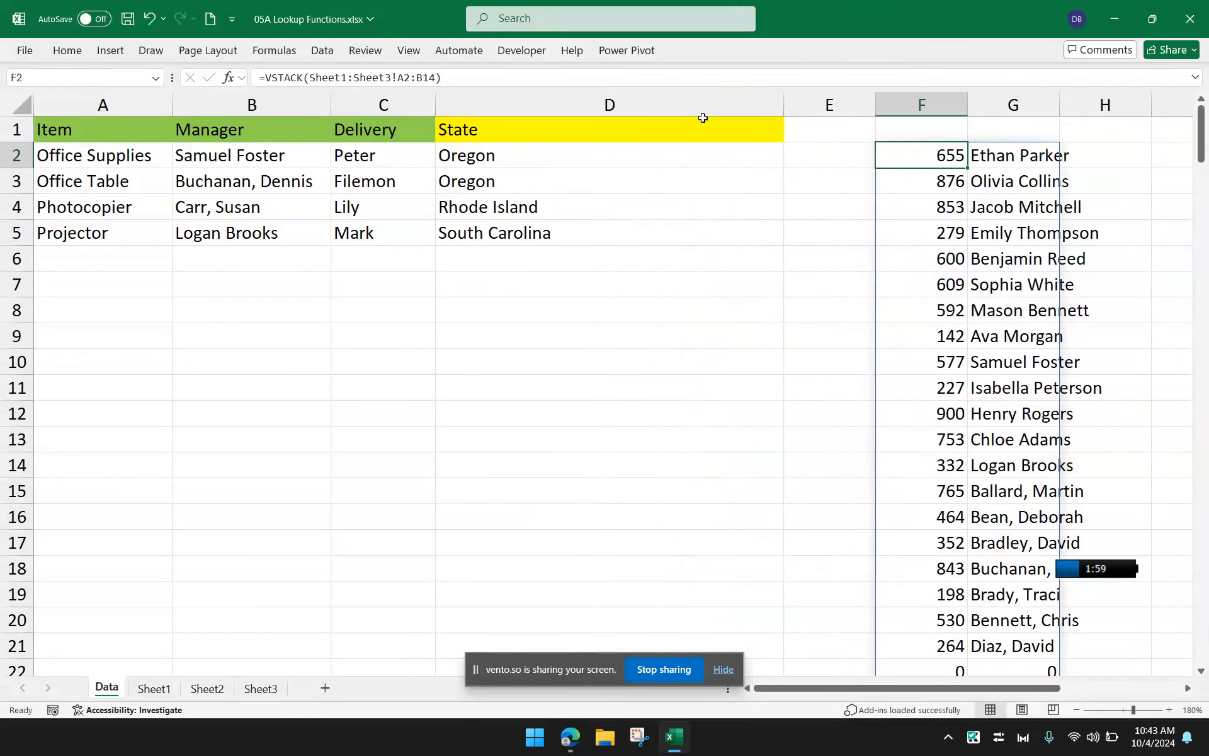
double_click(923, 149)
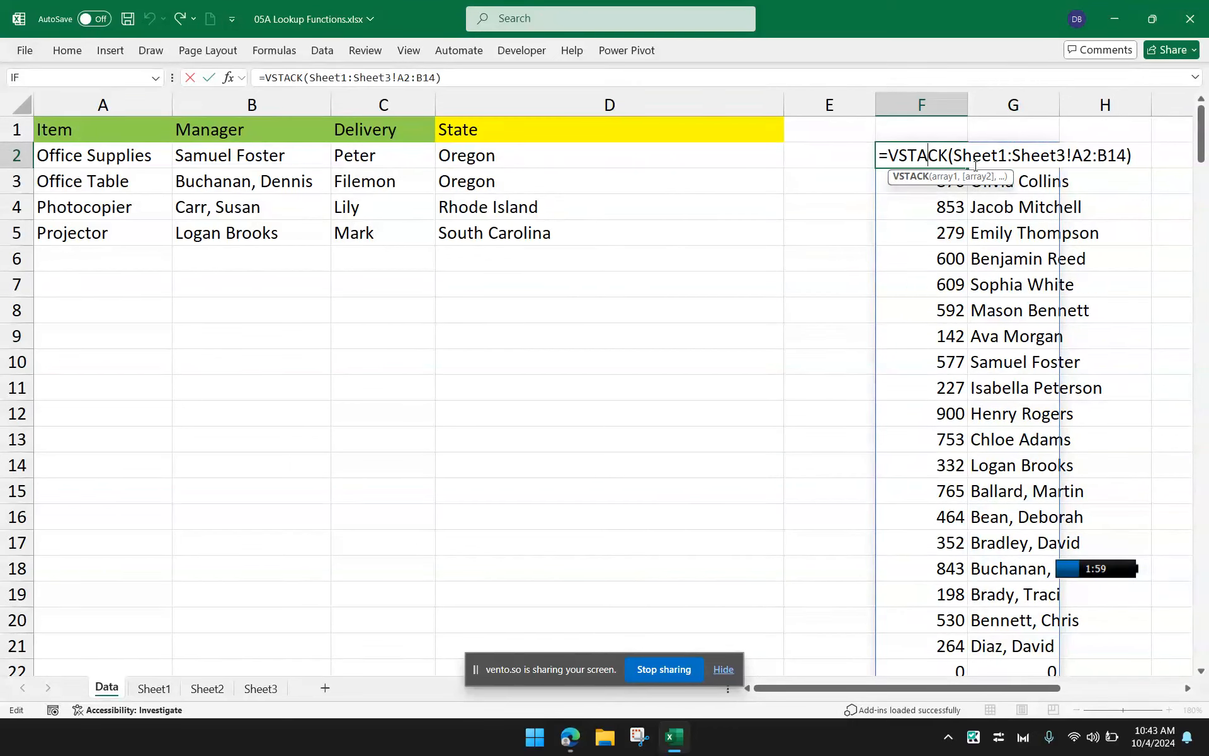
left_click_drag(953, 154, 1072, 154)
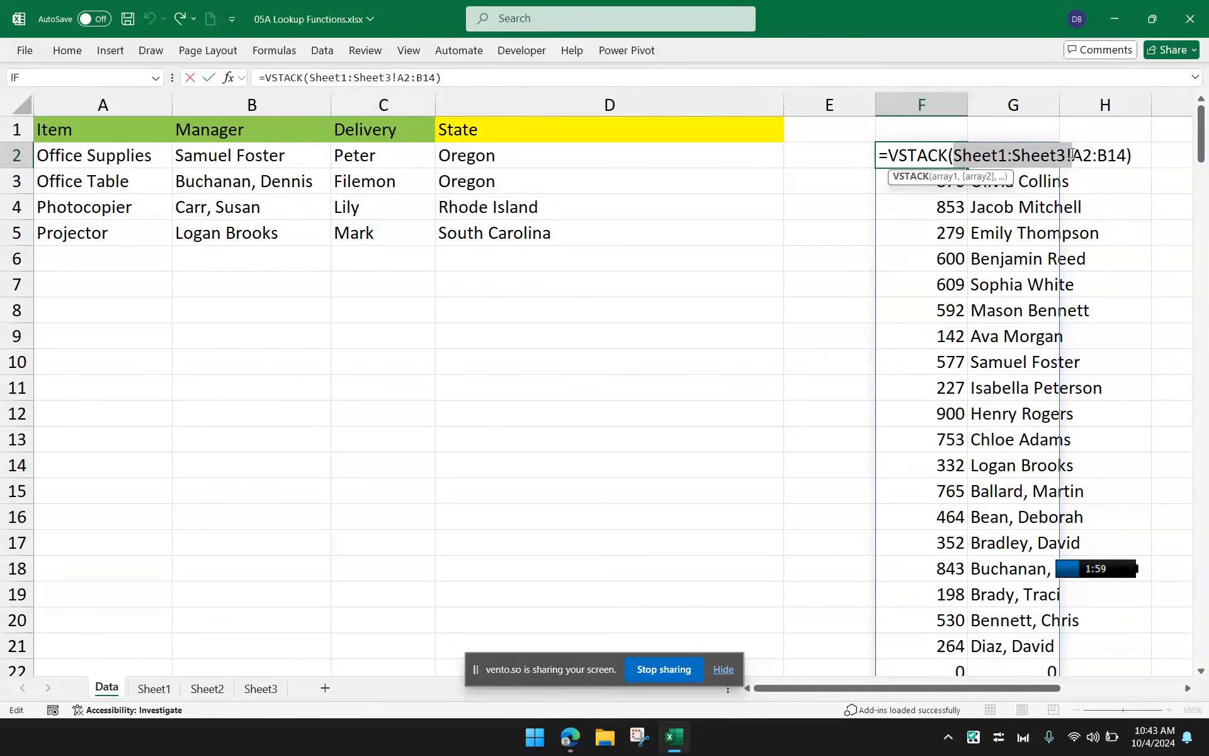
key("Escape")
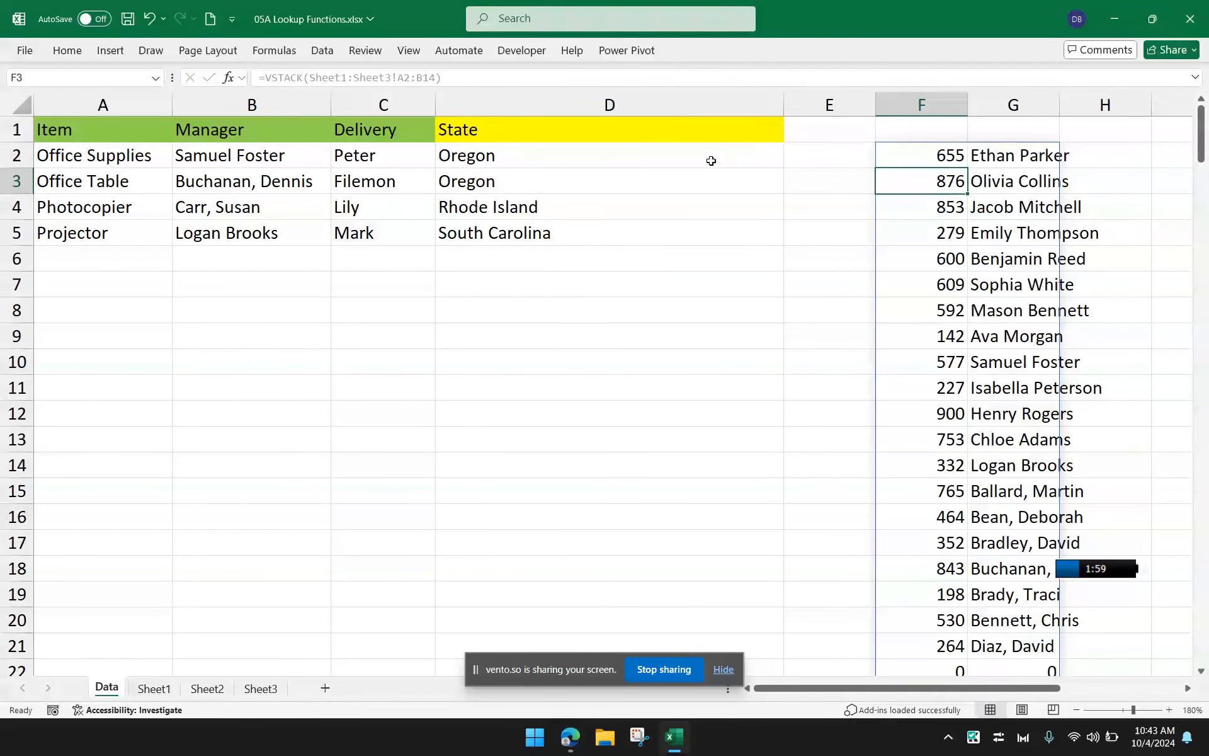
Replace the three VSTACK arrays in the D2 VLOOKUP formula with the single reference Sheet1:Sheet3!B2:C14
double_click(700, 160)
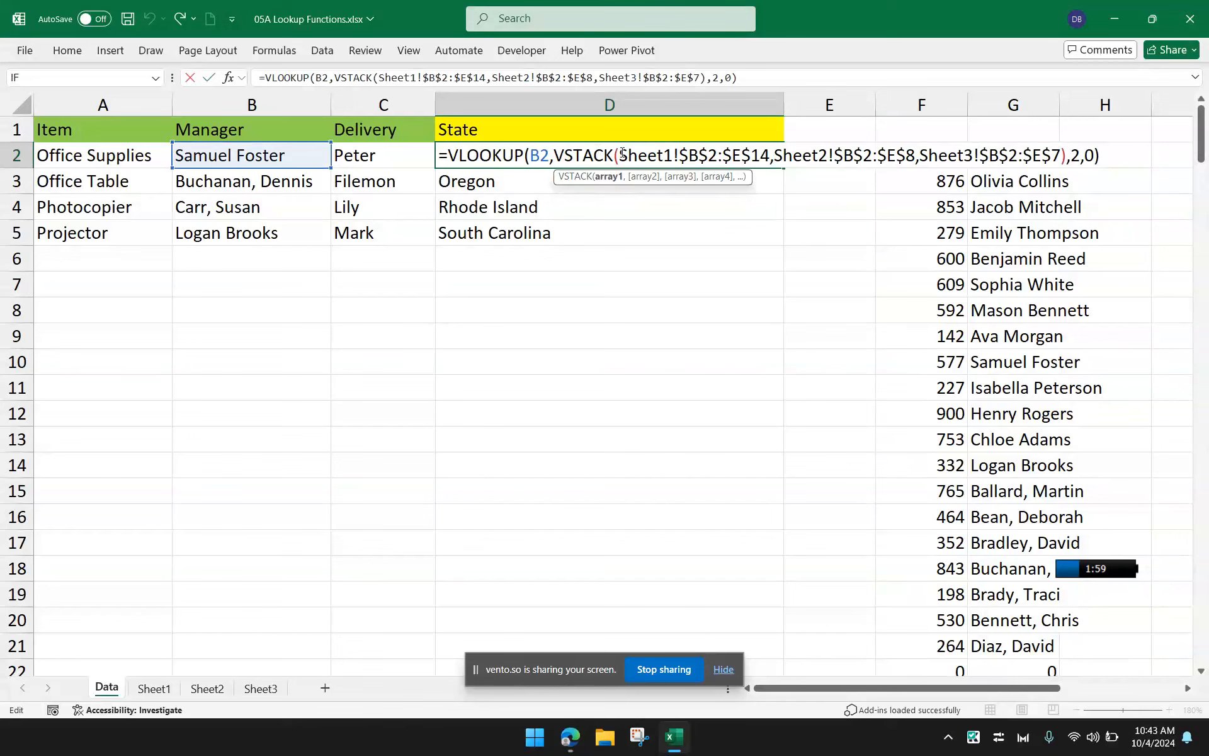
left_click_drag(619, 156, 1063, 183)
type("Sheet")
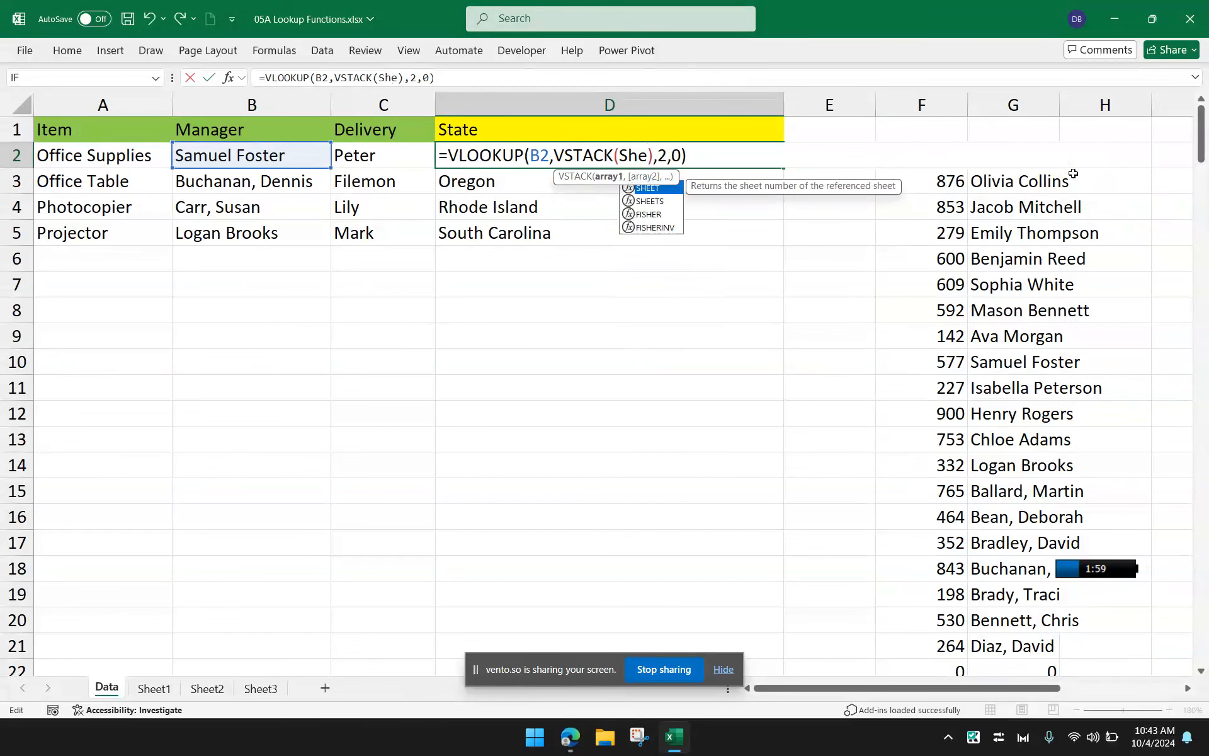
type("1:")
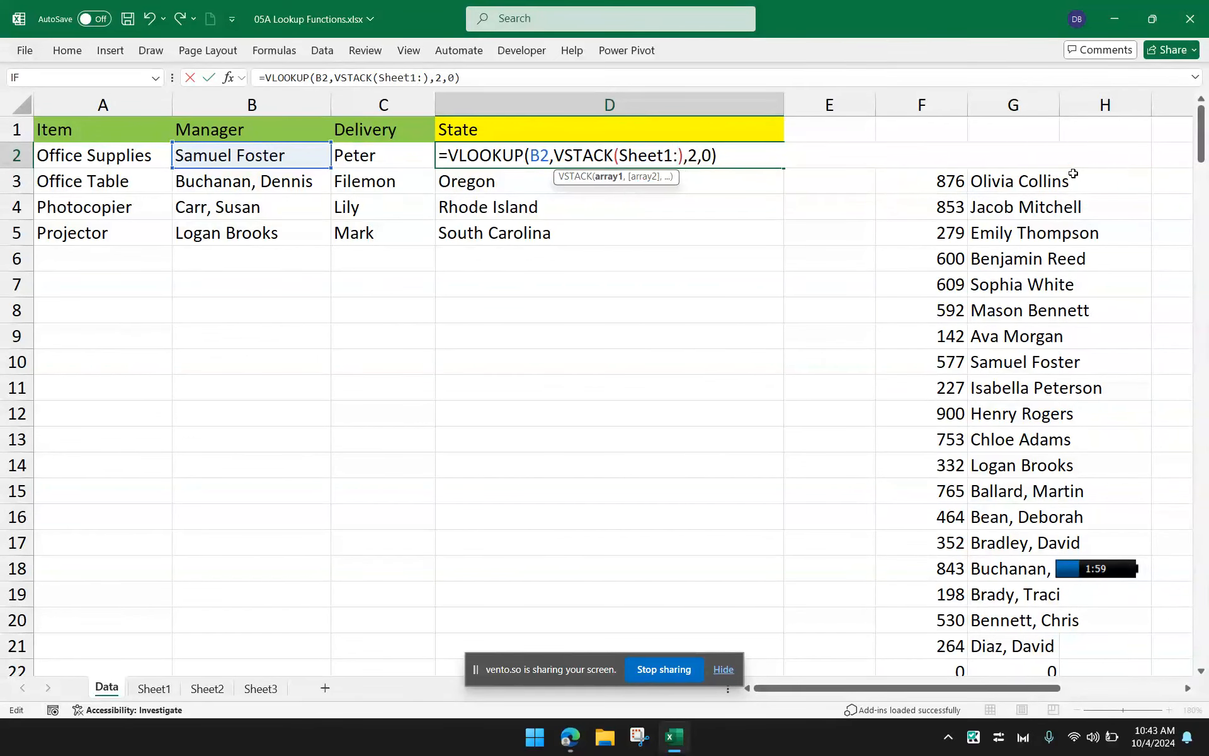
type("Sheet3")
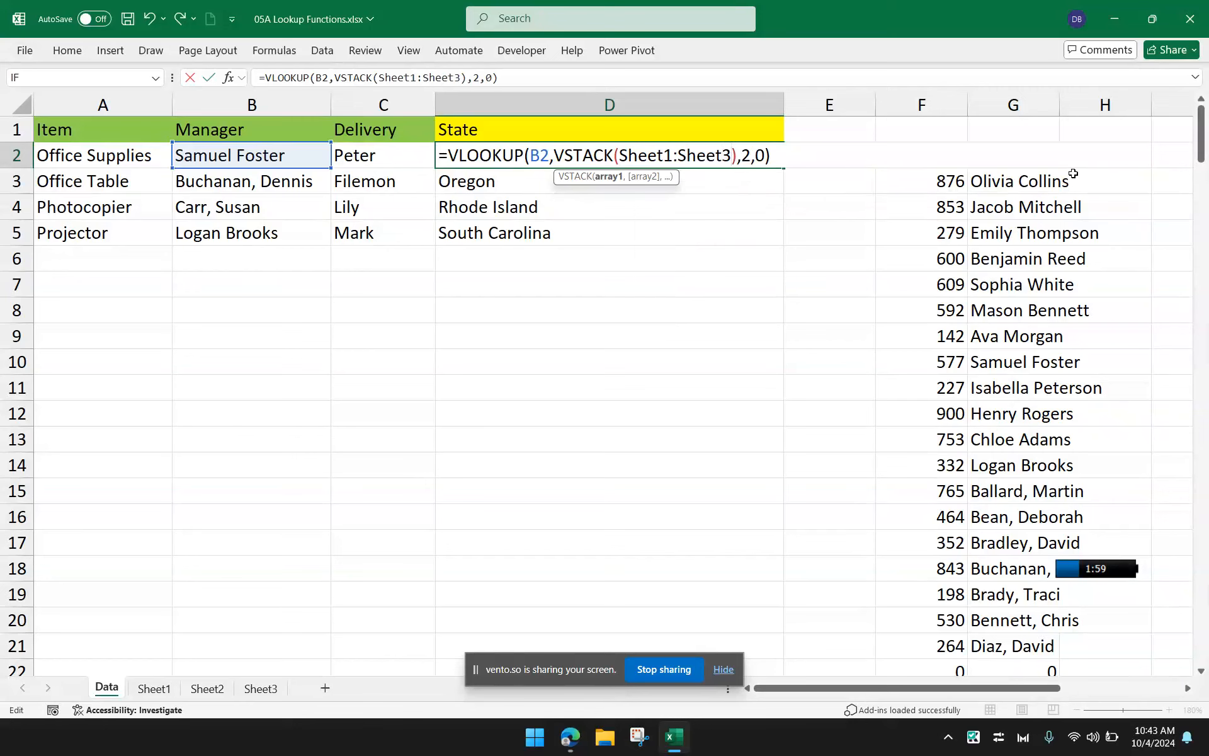
type("!A2")
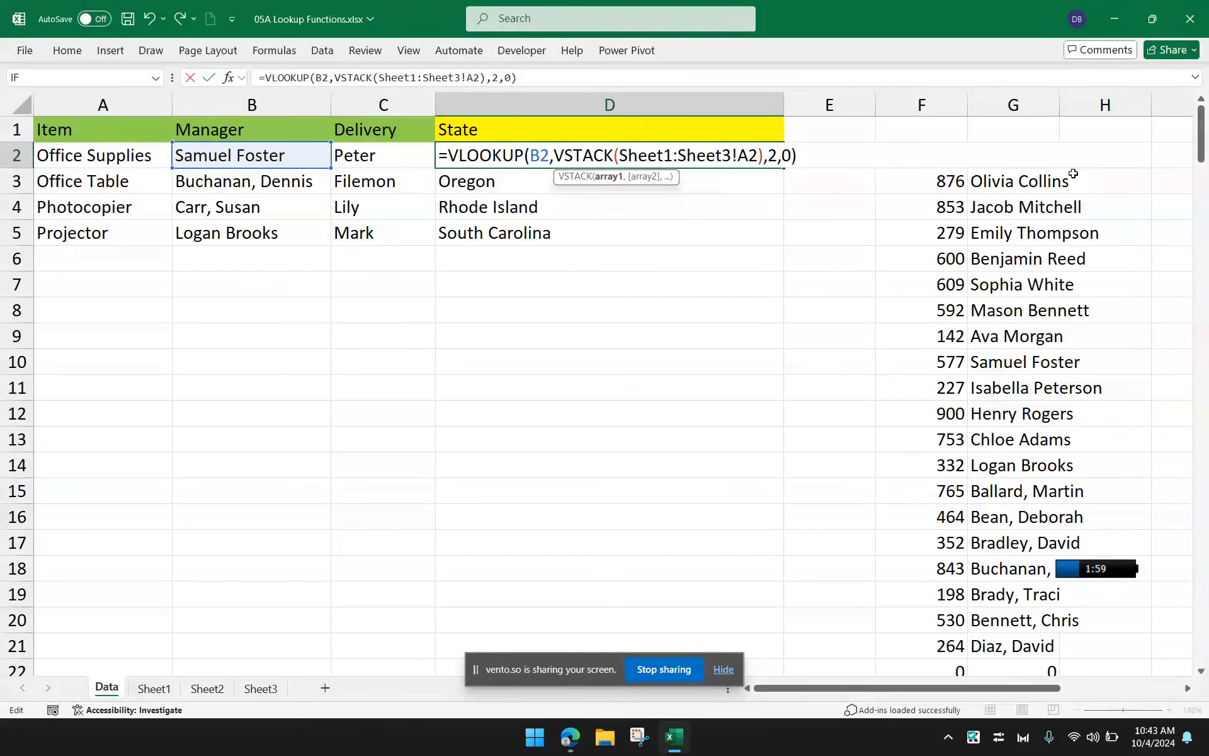
key("BackSpace")
key("BackSpace")
type("B2")
type(":C")
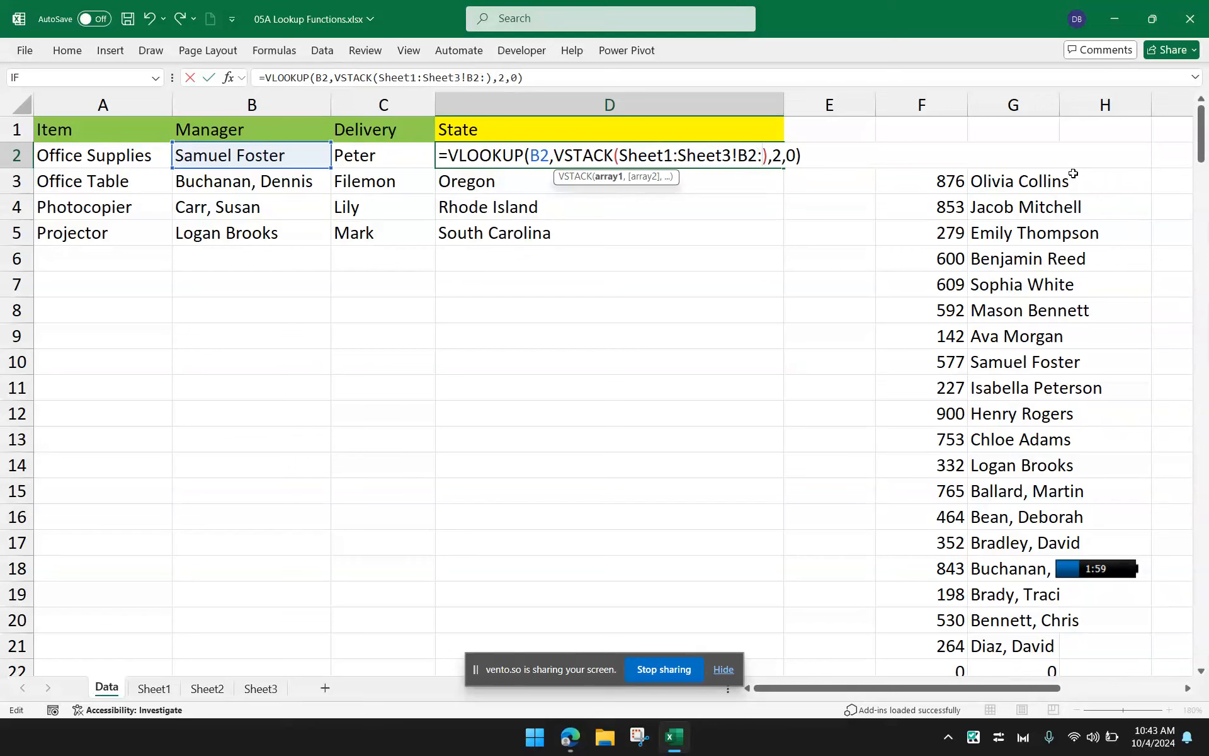
type("14")
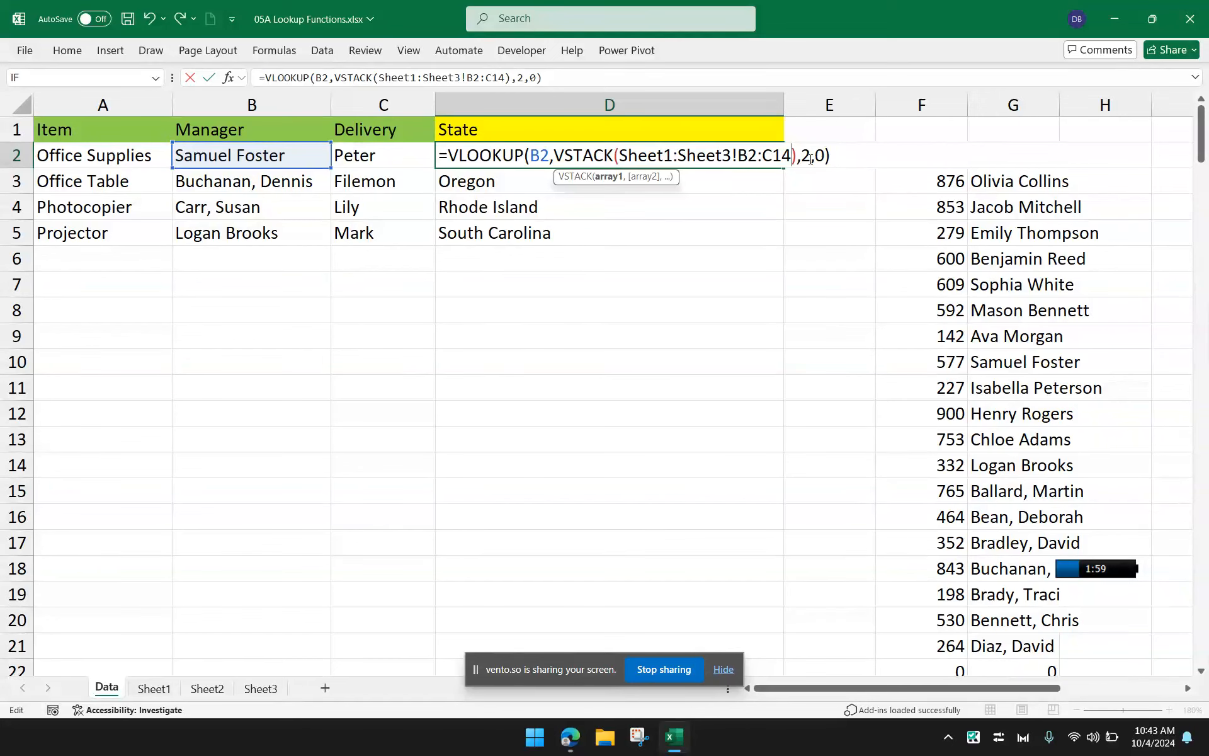
key("Return")
Make the B2:C14 range in the D2 formula absolute as $B$2:$C$14
left_click(694, 157)
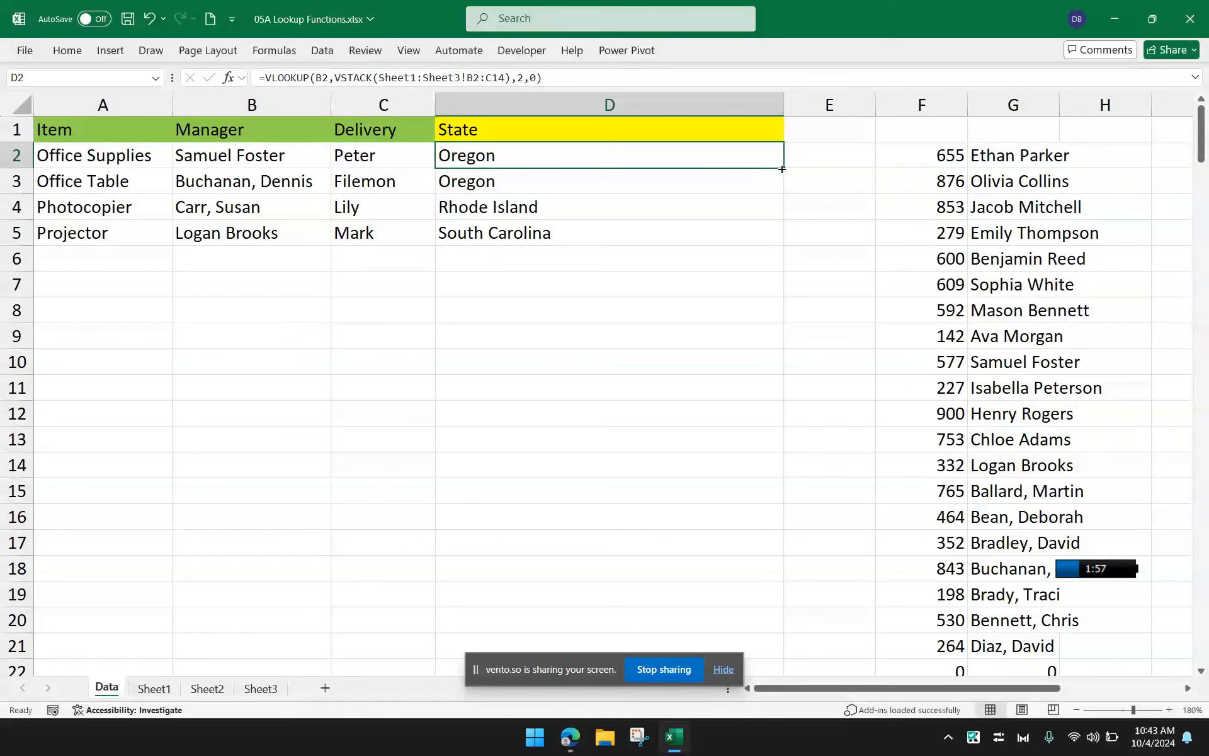
mouse_move(782, 169)
left_mouse_down()
mouse_move(791, 252)
mouse_move(769, 157)
mouse_move(789, 152)
left_mouse_up()
double_click(735, 158)
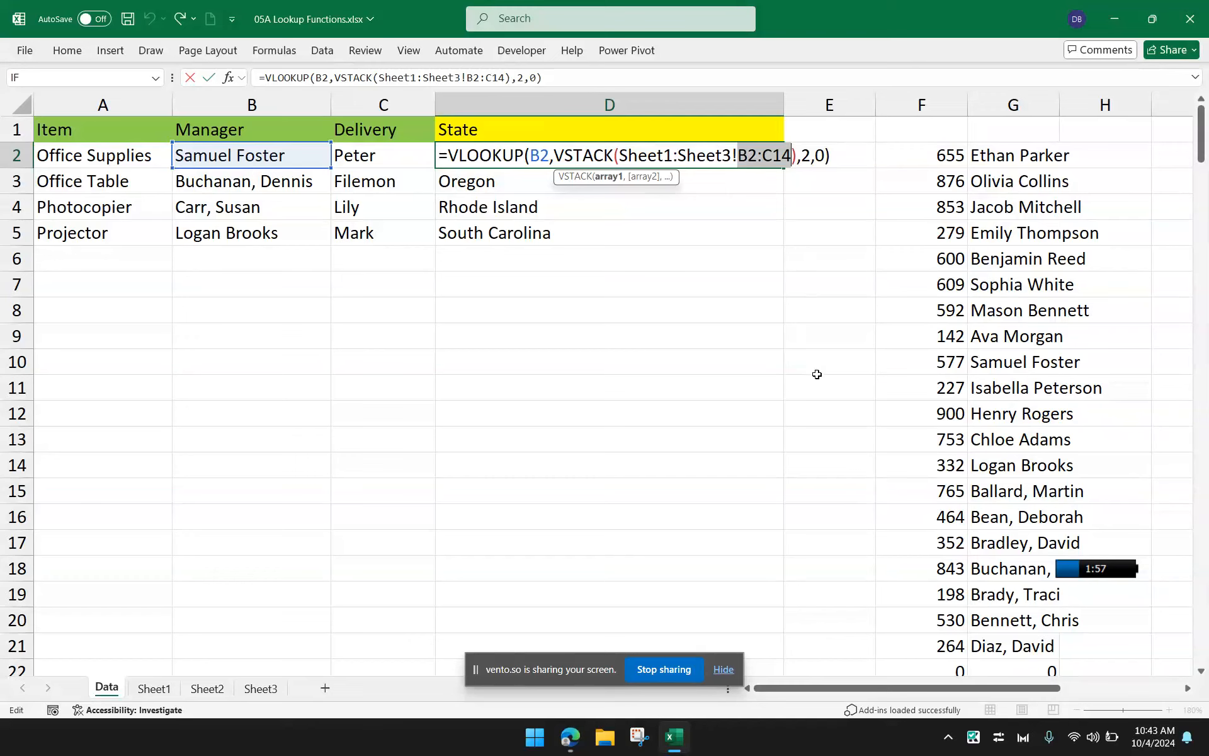
key("F4")
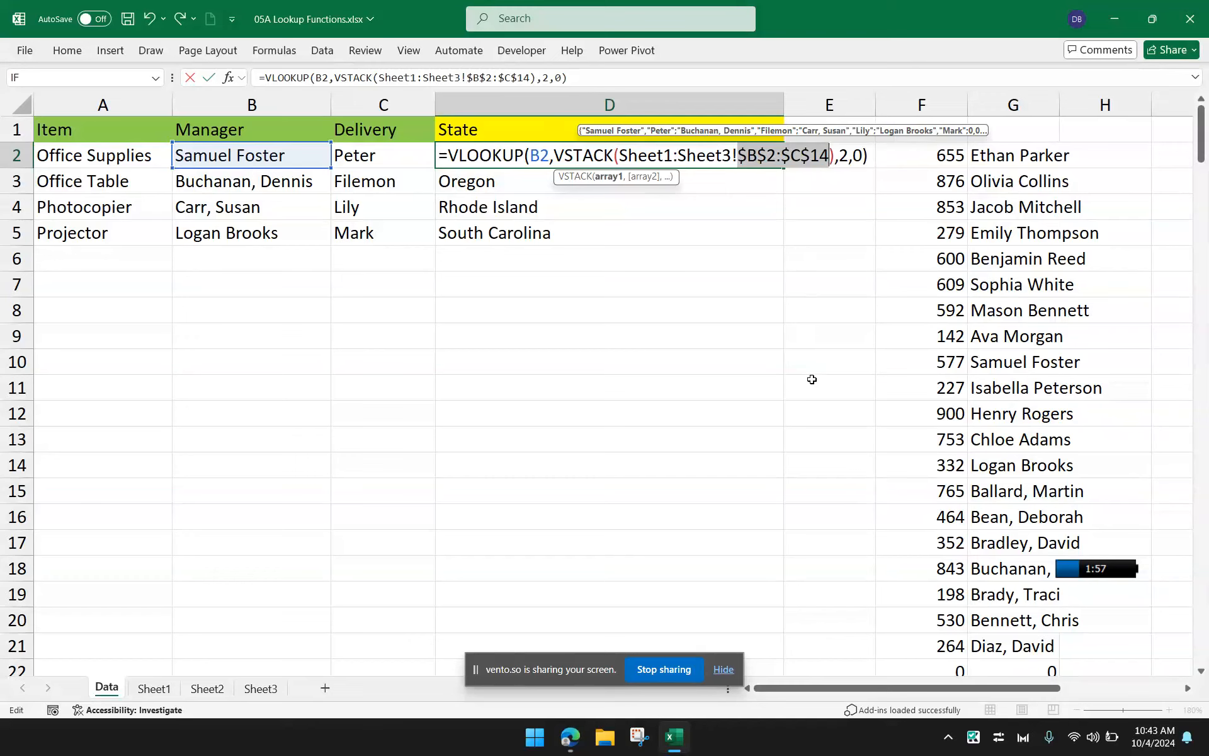
key("Return")
Fill the D2 formula down the State column to D5 and open D2 to review its formula
left_click(740, 159)
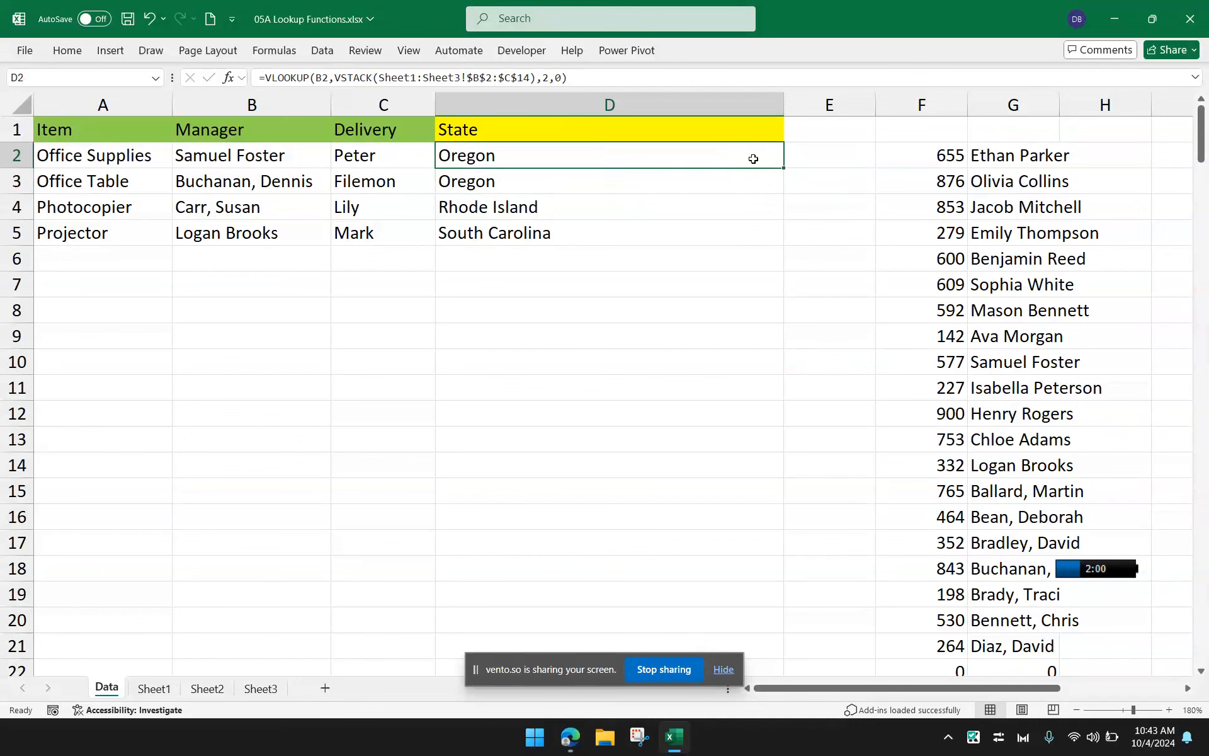
double_click(784, 167)
double_click(694, 156)
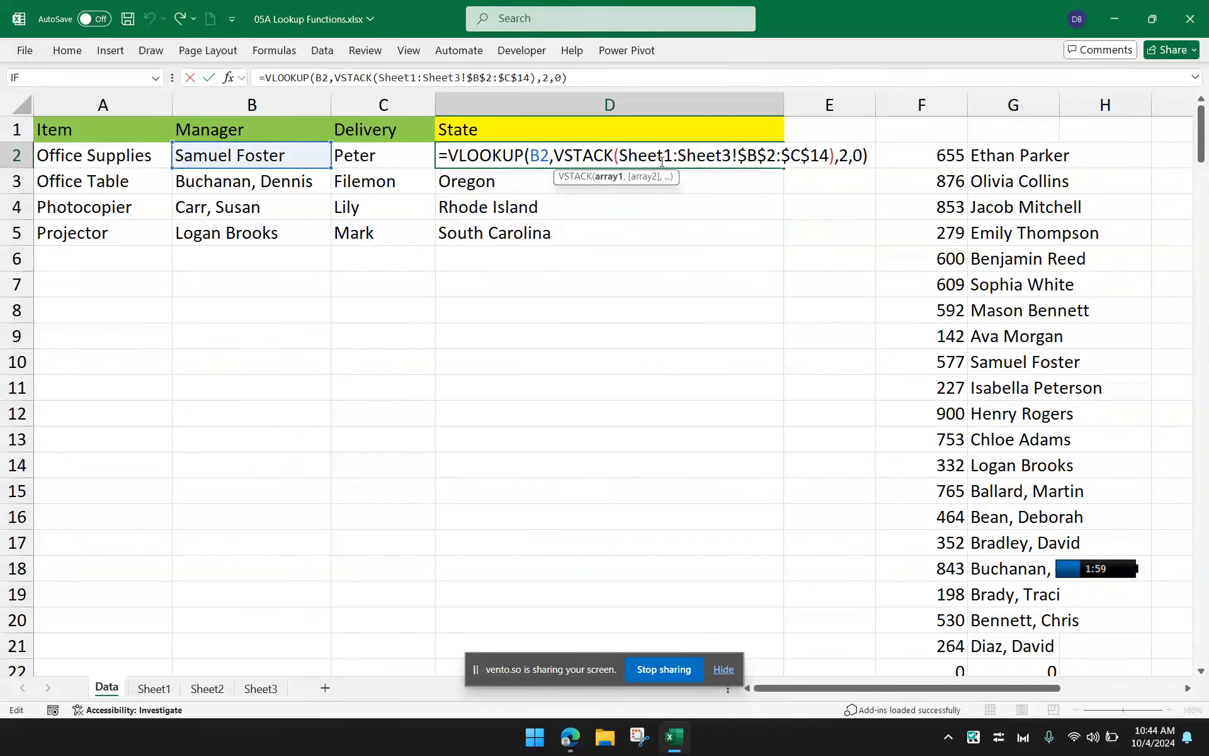